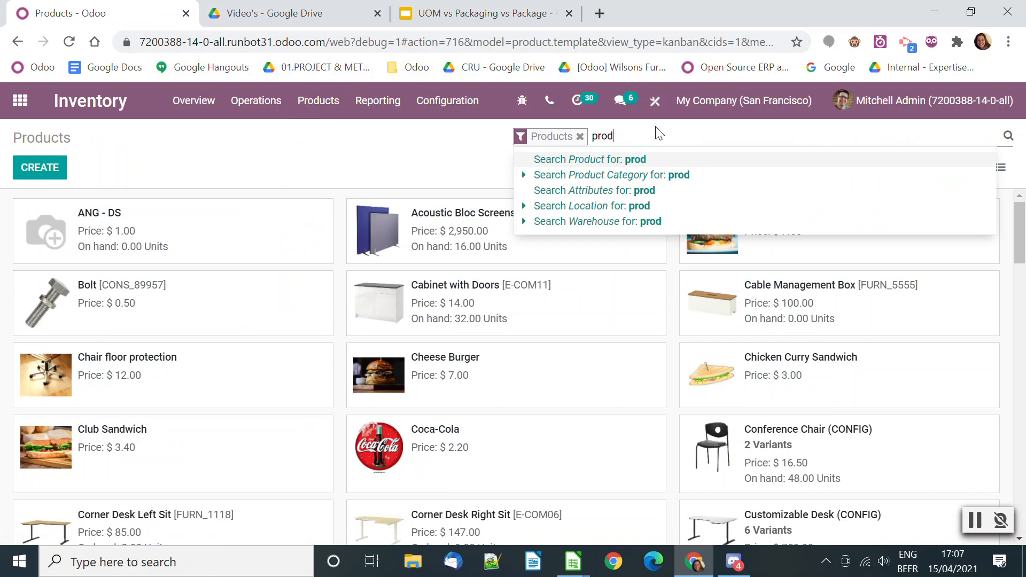
Search the products for "prod" and open Product UoM to check its unit of measure and purchase unit of measure
click(648, 164)
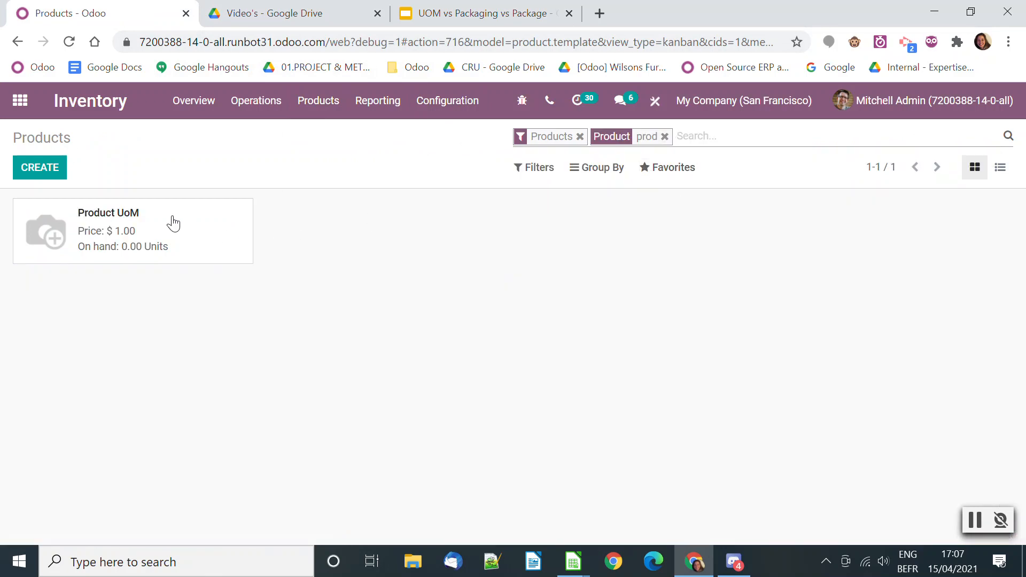
click(244, 235)
scroll(505, 306, down, 5)
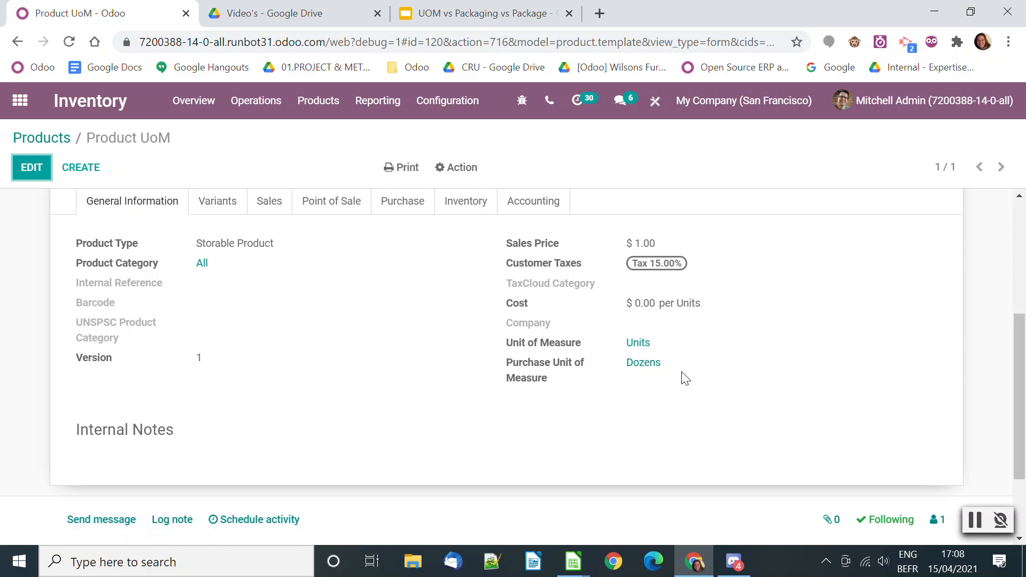
scroll(684, 379, up, 3)
scroll(678, 385, down, 3)
scroll(458, 365, up, 3)
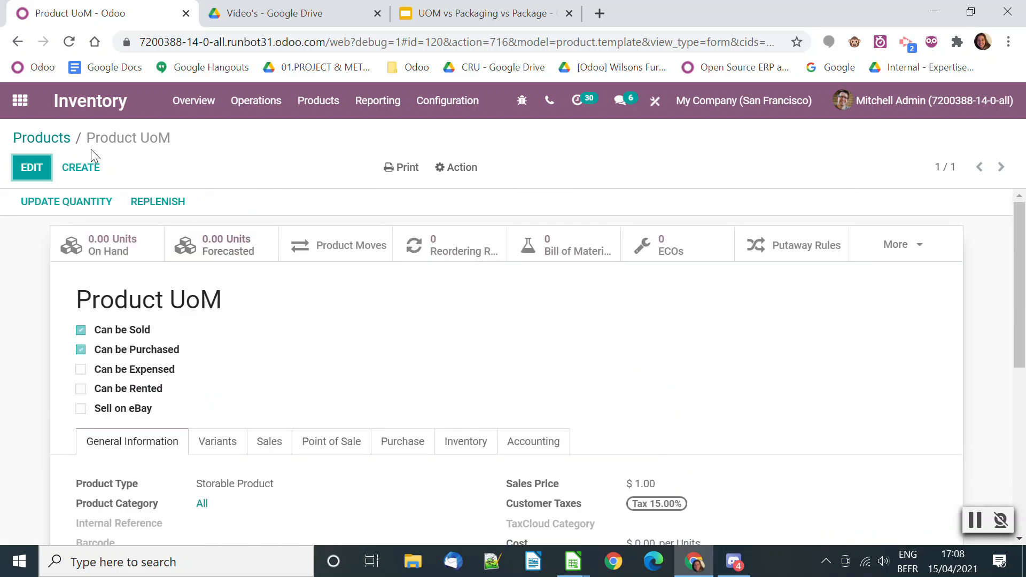
Create a new request for quotation in the Purchase app with Azure Interior as the vendor
click(19, 101)
scroll(571, 355, down, 5)
scroll(567, 395, up, 2)
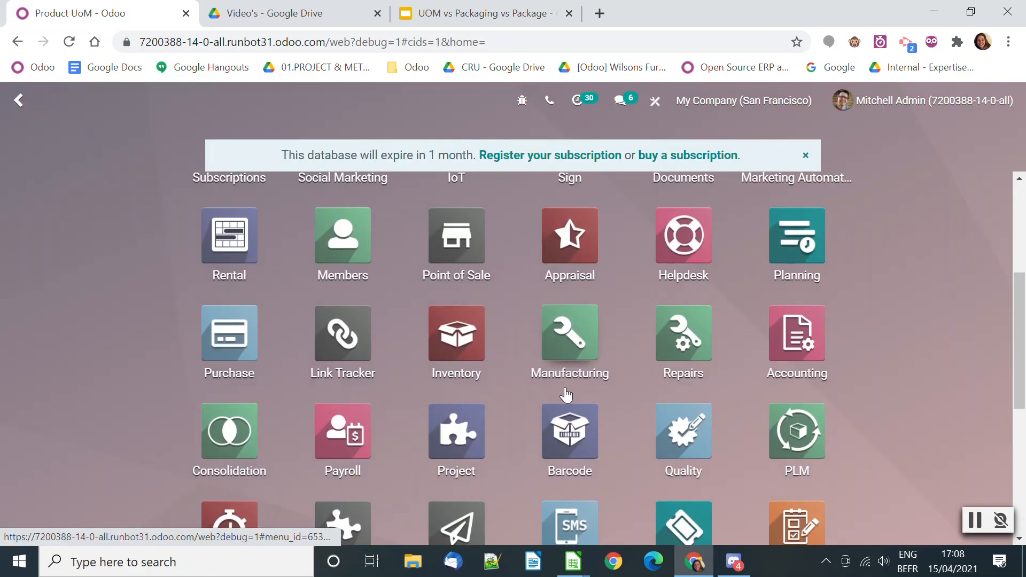
click(230, 332)
click(32, 166)
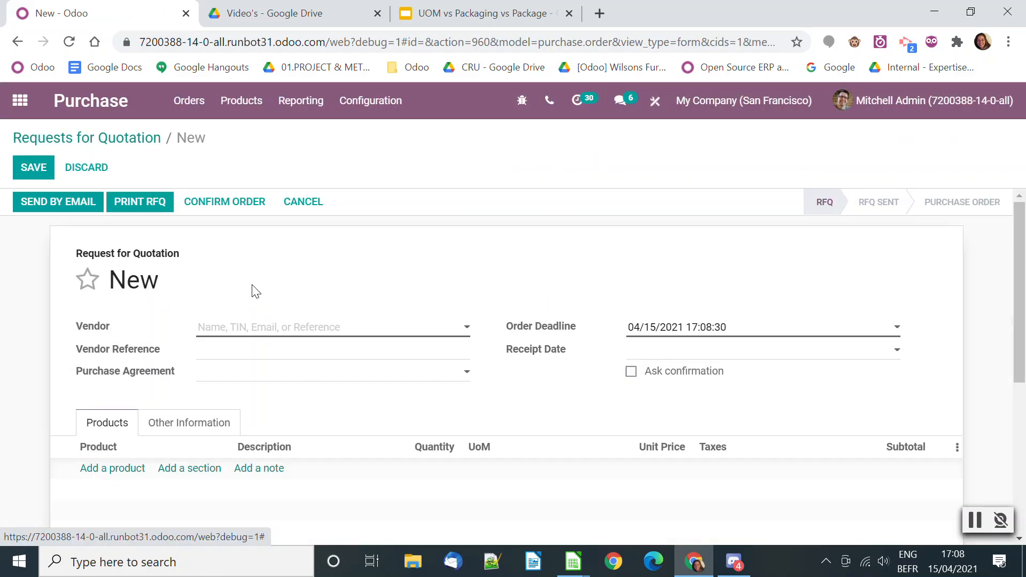
click(254, 327)
click(250, 348)
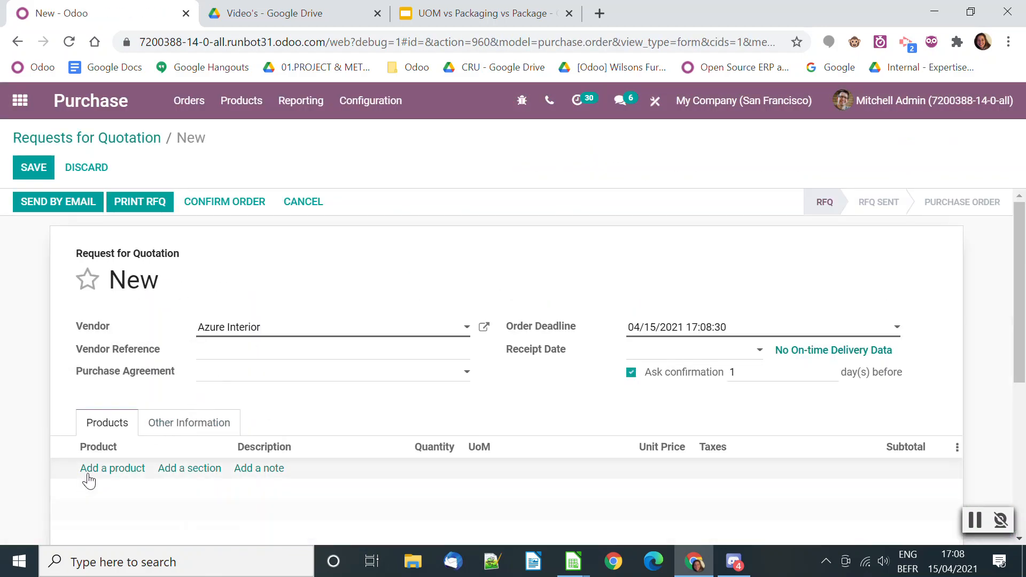
Add Product UoM to the request for quotation with a quantity of 1 dozen and confirm the order
click(93, 468)
text(prod)
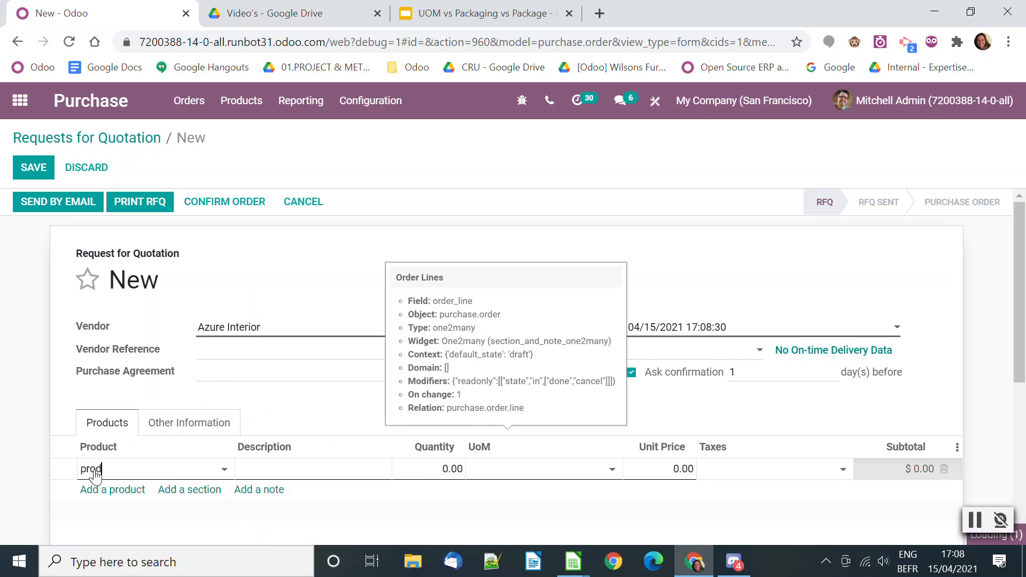
click(144, 405)
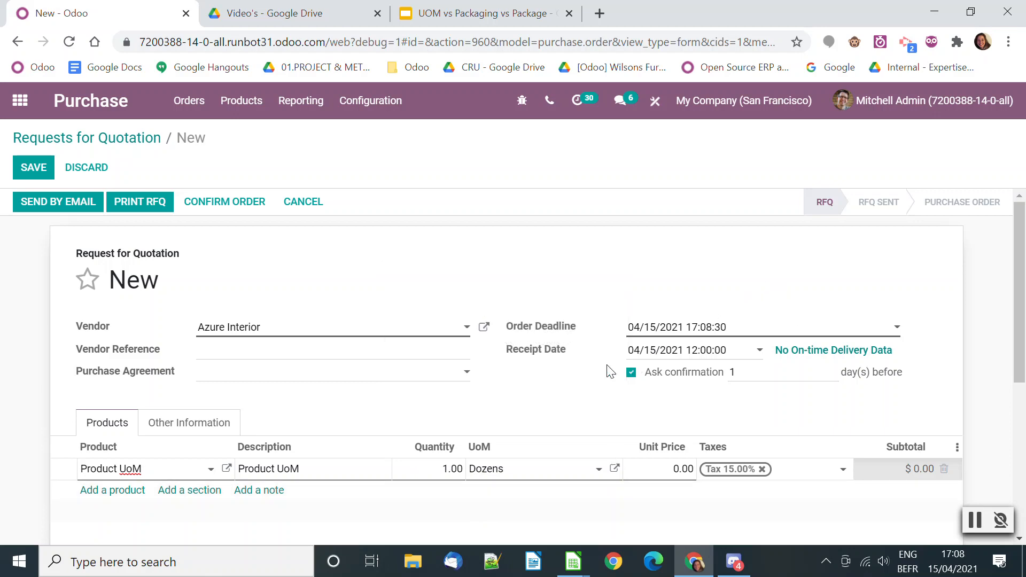
click(219, 202)
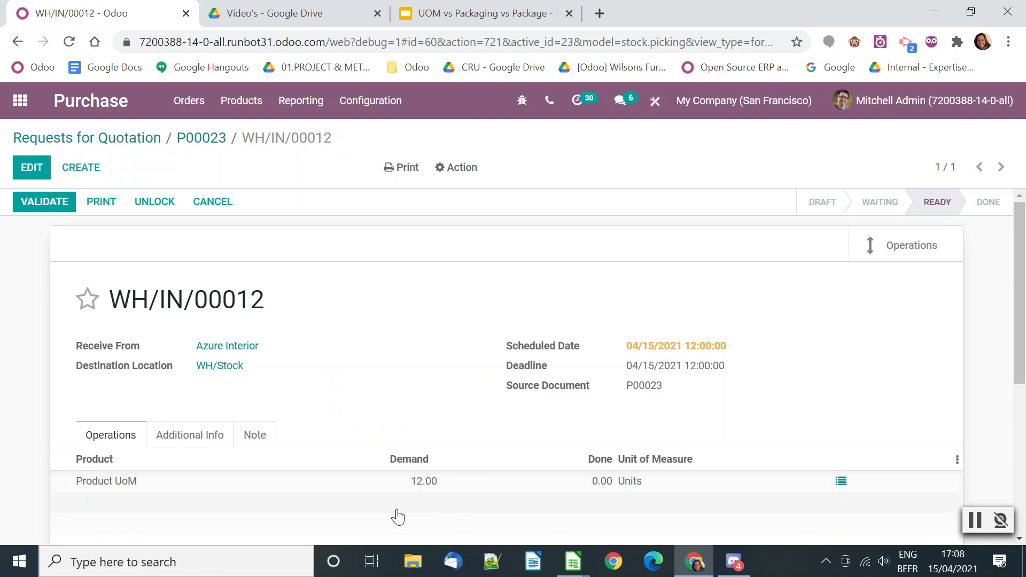
Check the demand and unit of the Product UoM line on the receipt, and validate the receipt for the full quantity
mouse_move(358, 488)
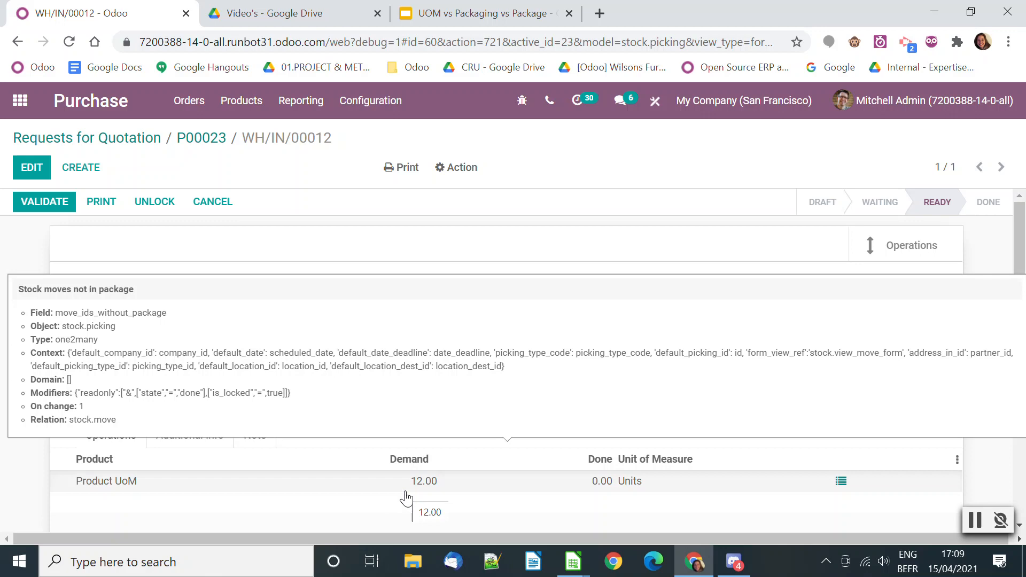
click(590, 482)
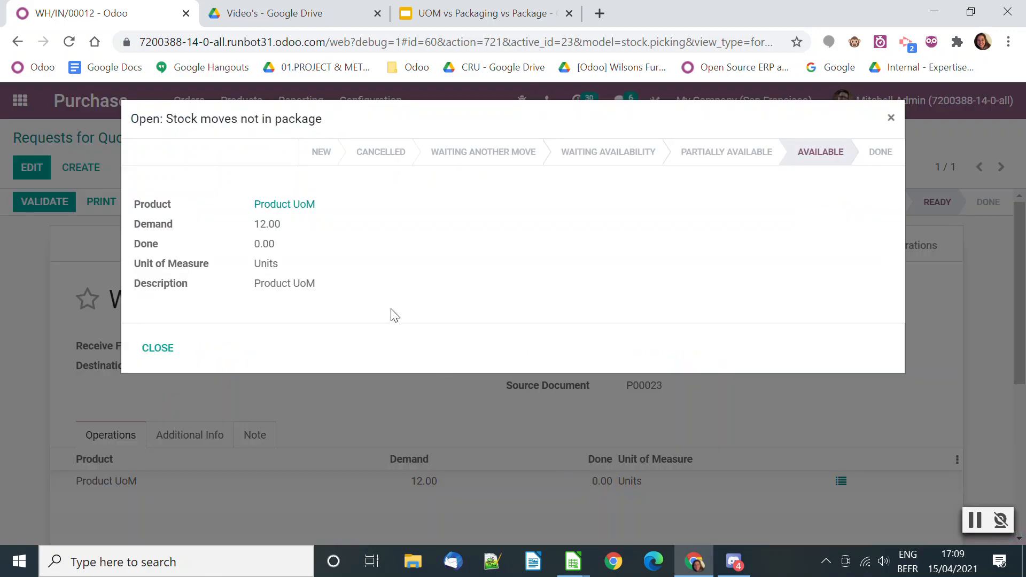
click(157, 348)
click(21, 210)
click(157, 252)
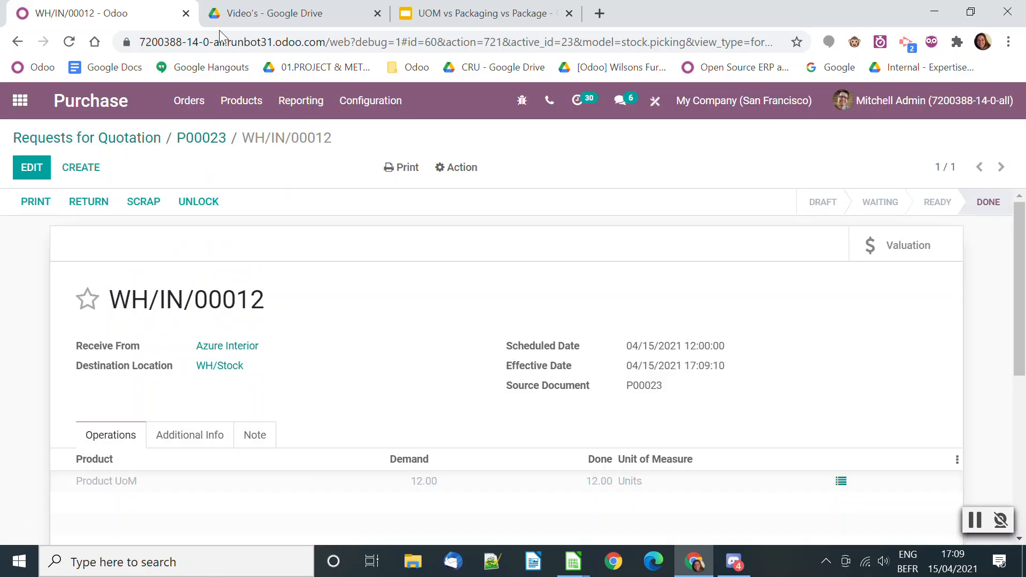
Return to the requests for quotation and create another one for the vendor Azure Interior
click(100, 140)
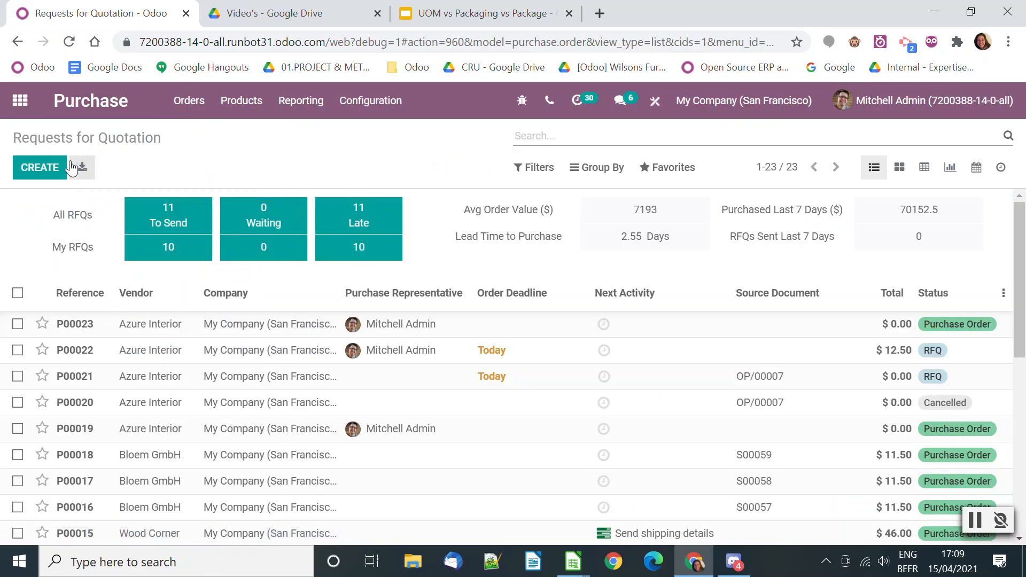
click(72, 167)
click(260, 331)
click(261, 351)
Add a Product UoM line with the unit of measure set to Units and a quantity of 10
click(121, 470)
text(prod)
click(155, 404)
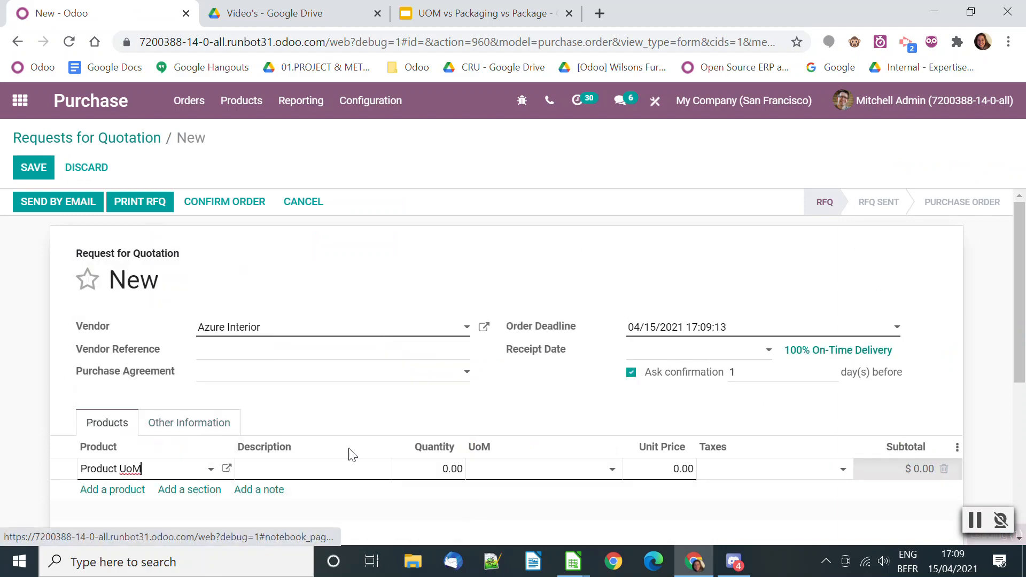
click(527, 474)
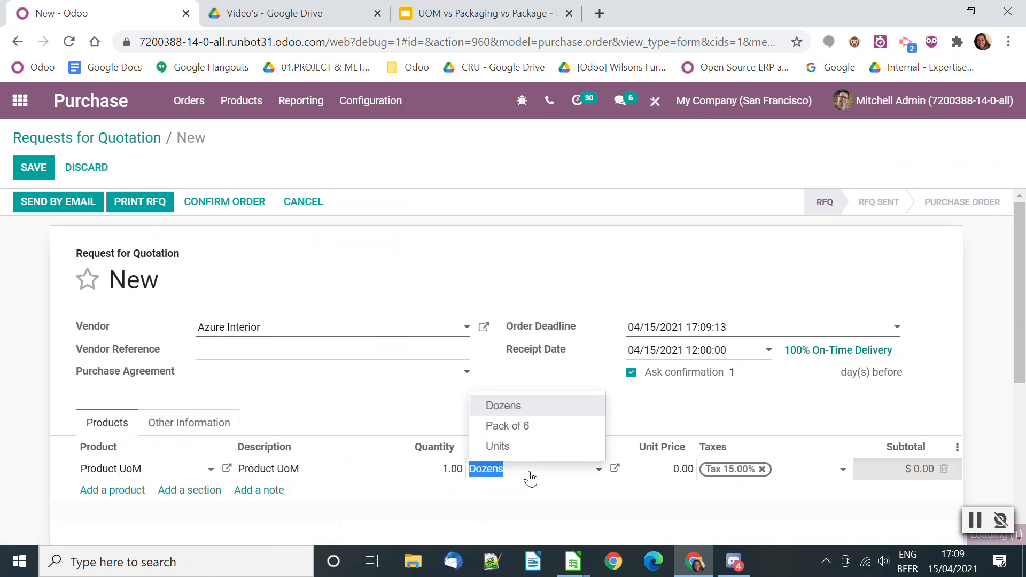
click(526, 448)
click(420, 469)
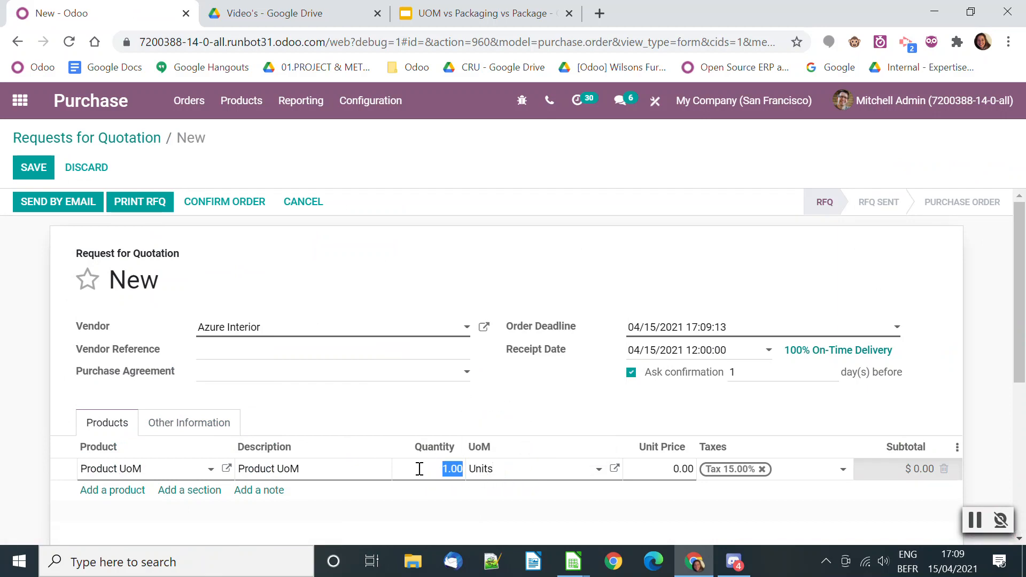
text(&à)
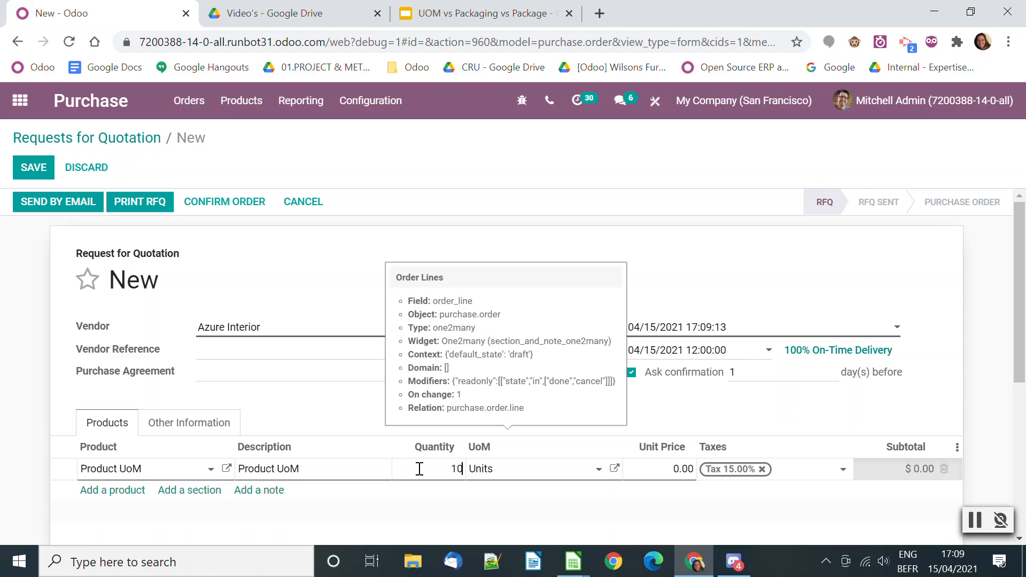
click(330, 412)
Save and confirm the 10-unit order, and validate its receipt for the full quantity
click(34, 165)
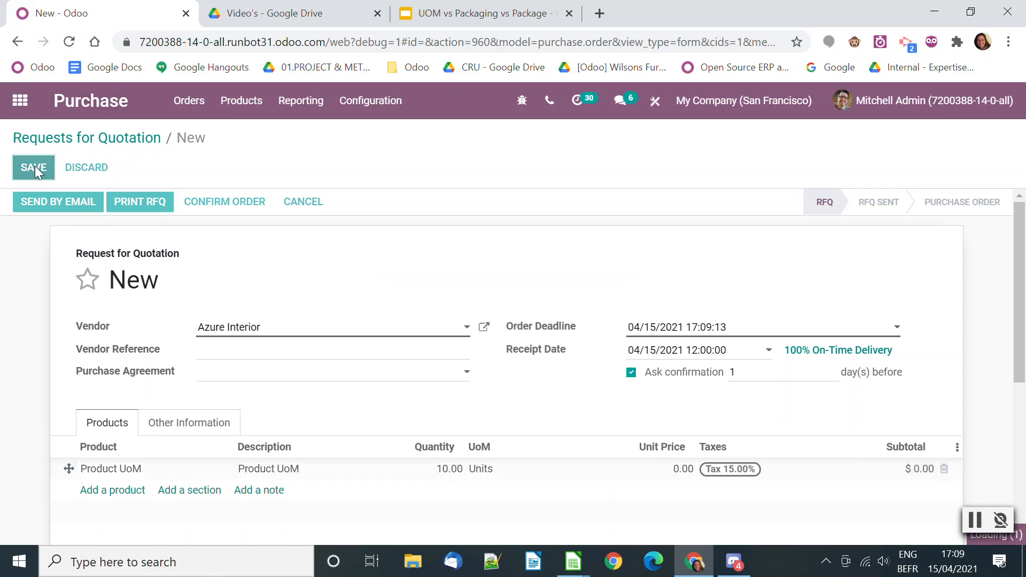
click(233, 202)
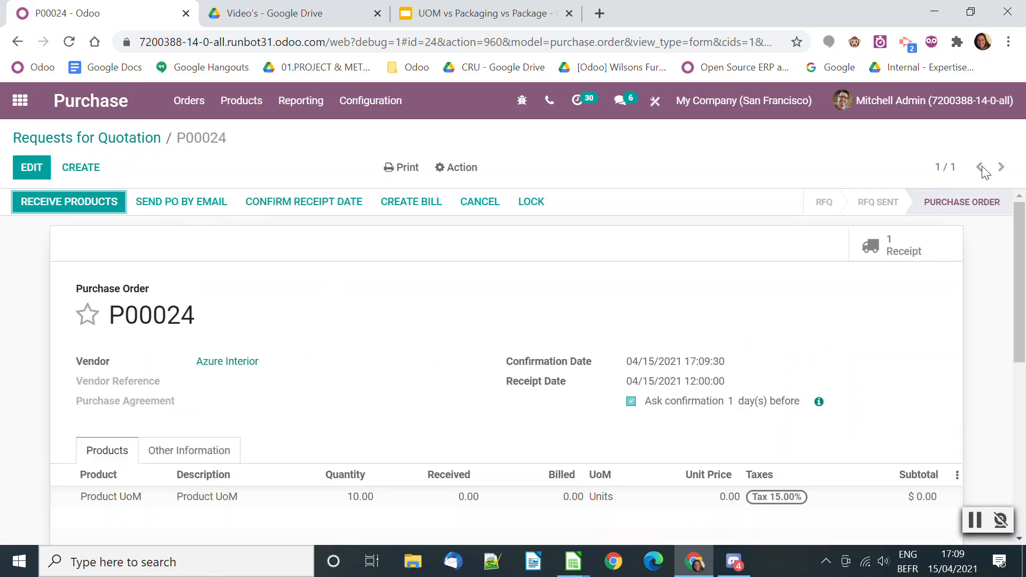
click(893, 245)
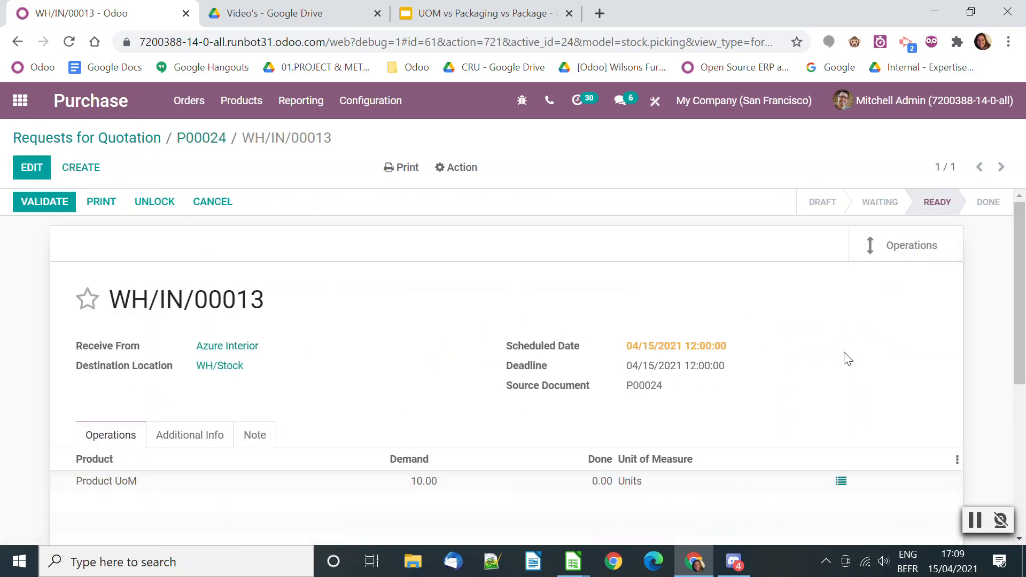
click(43, 202)
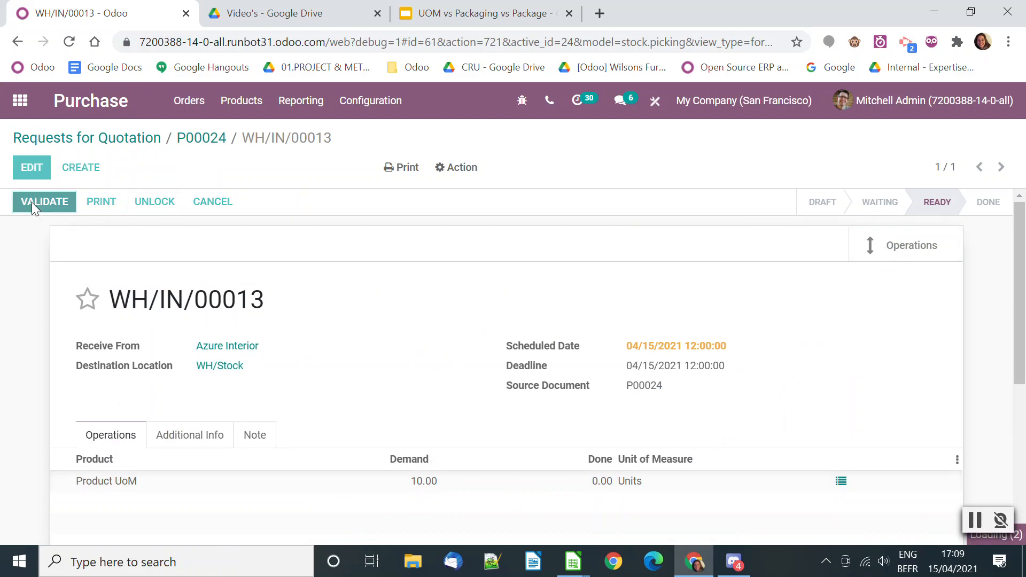
click(158, 253)
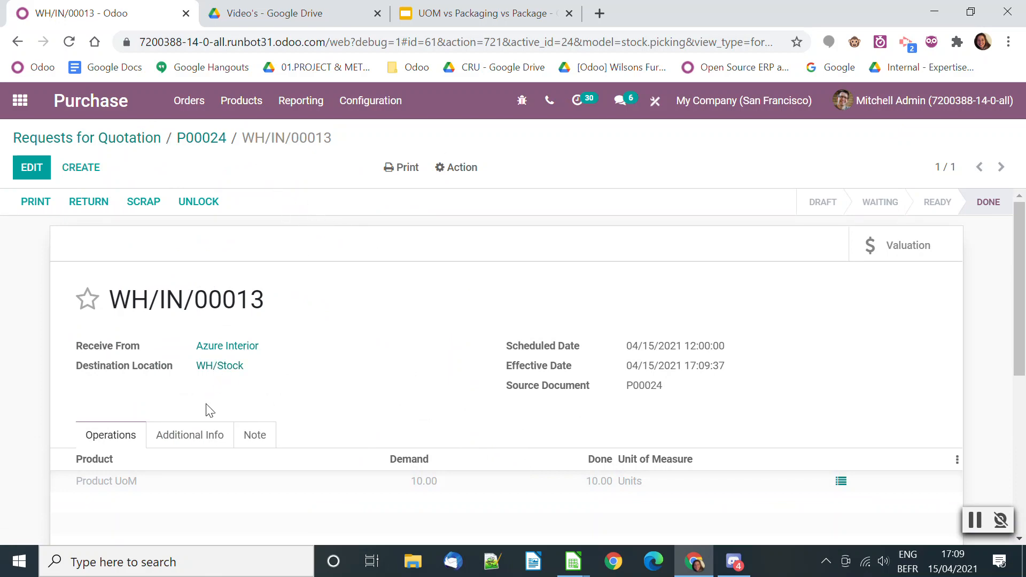
Open Product UoM from the receipt line and set its on-hand quantity in WH/Stock to 0
click(118, 485)
click(301, 212)
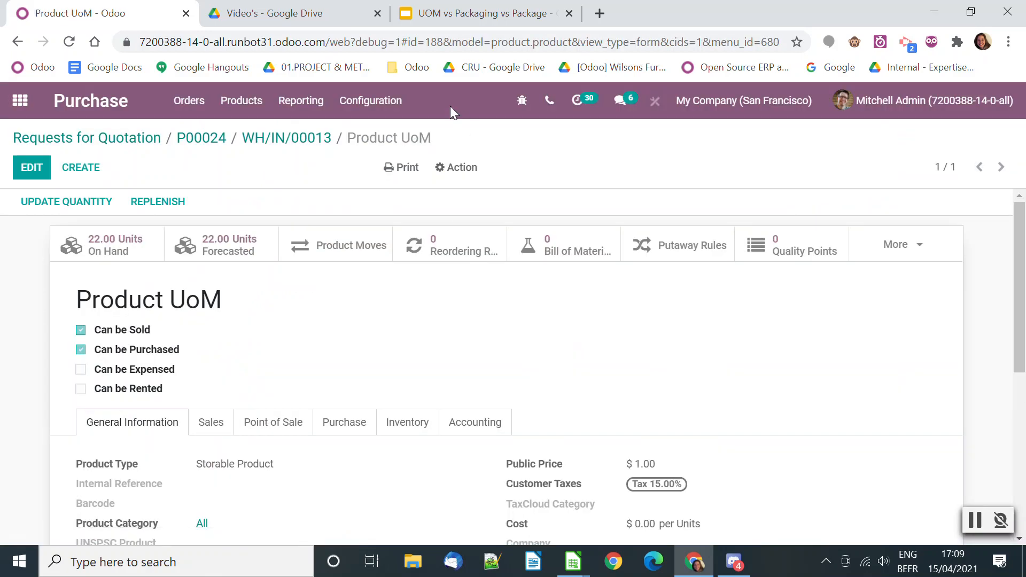
click(128, 258)
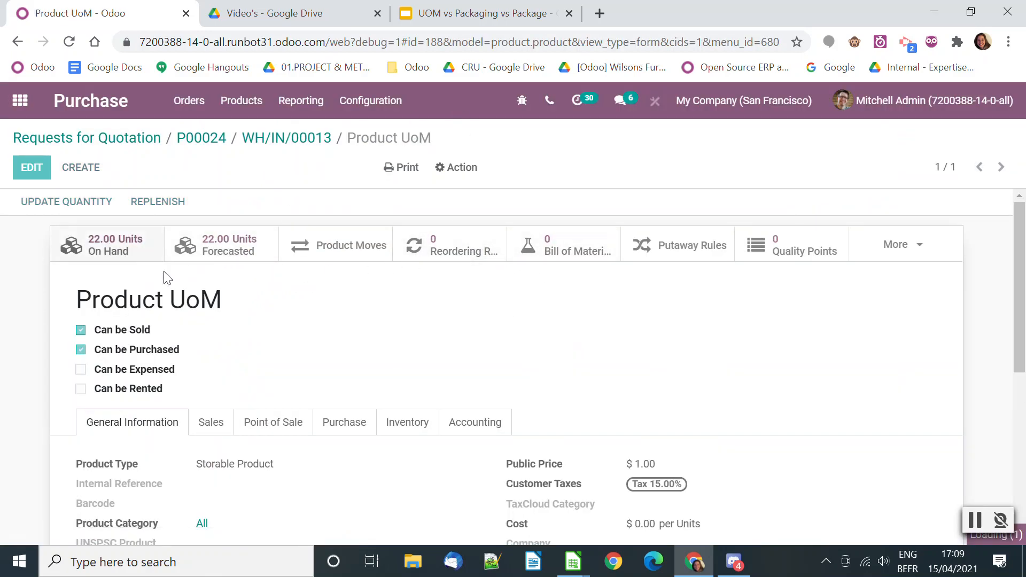
click(314, 259)
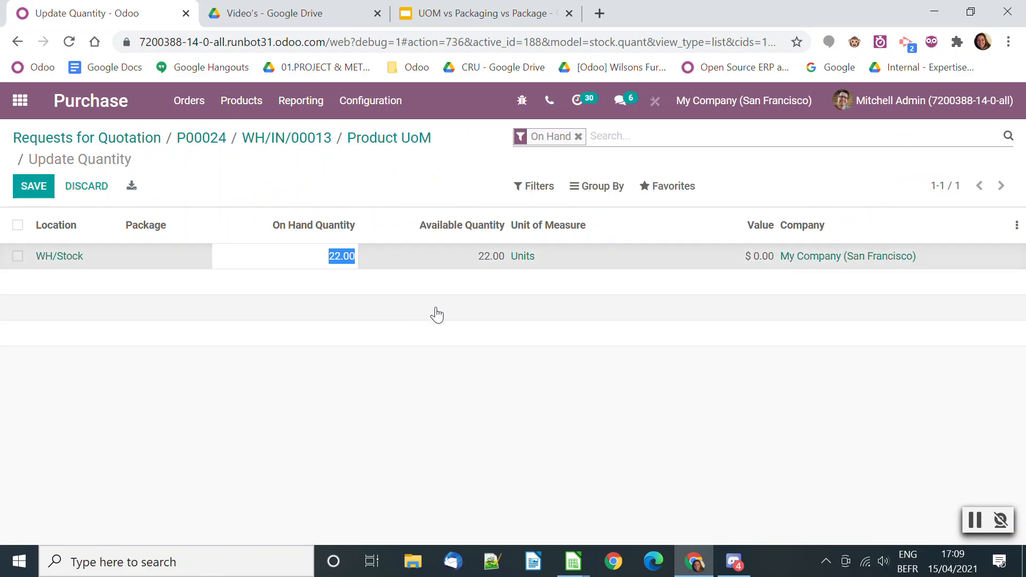
text(0)
key(Return)
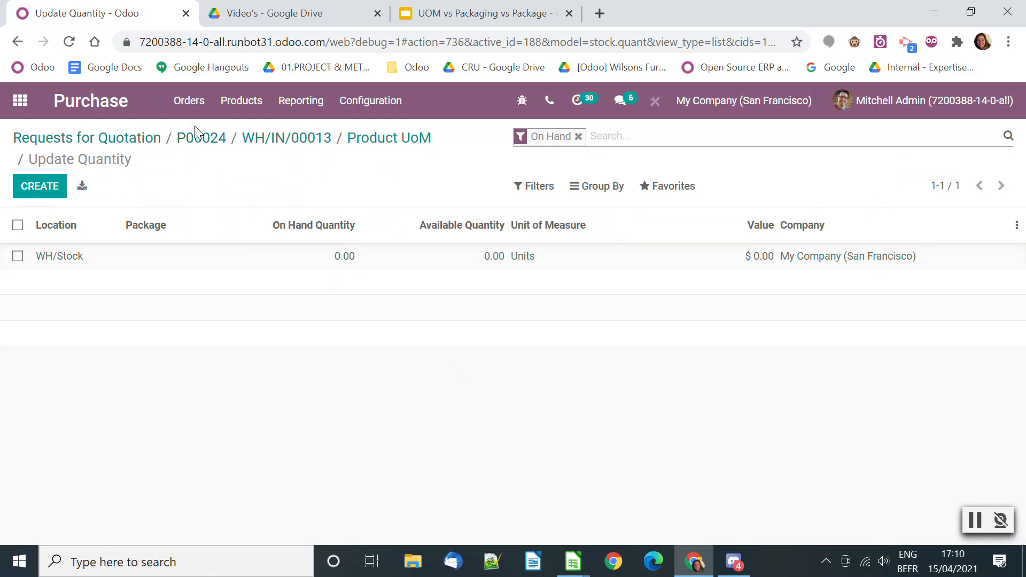
Create a reordering rule for Product UoM in WH/Stock with minimum 0, maximum 0 and multiple quantity 1
click(297, 140)
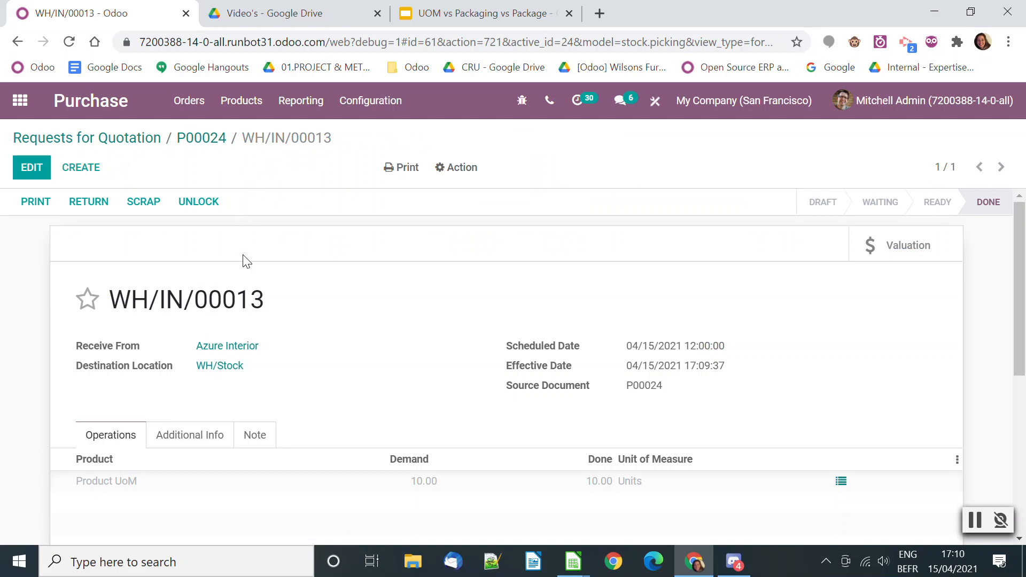
click(119, 481)
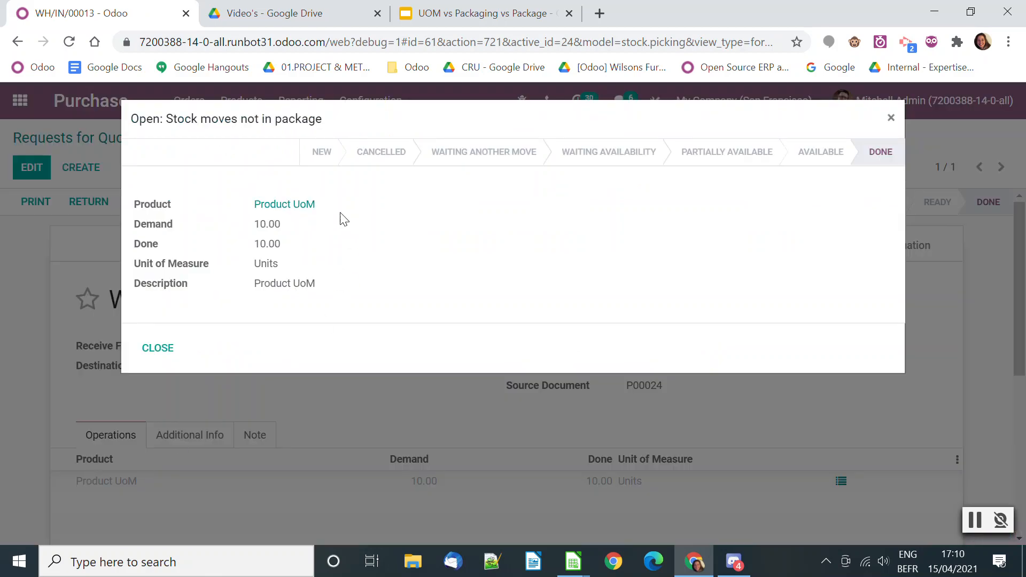
click(299, 204)
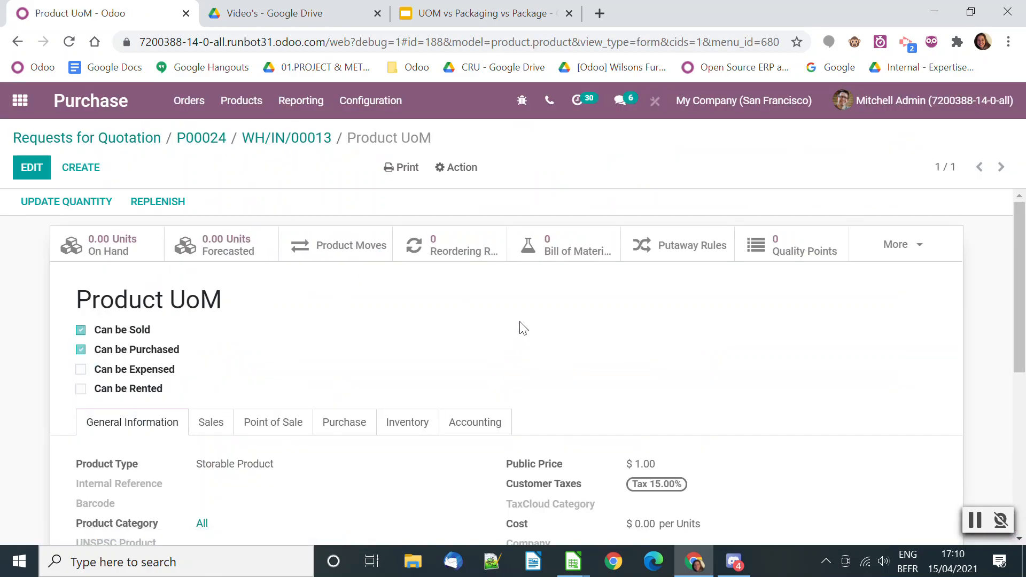
click(423, 245)
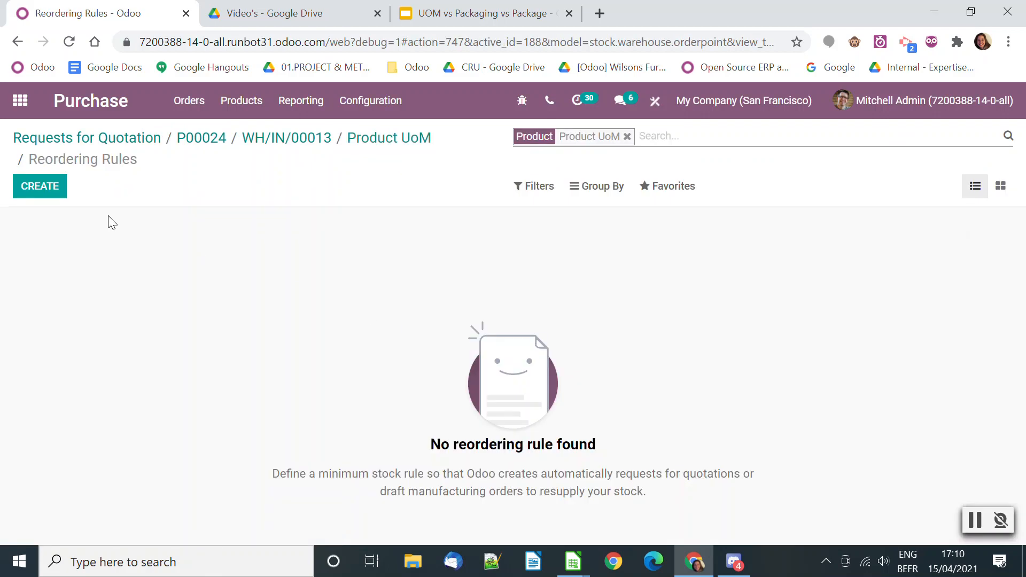
click(40, 186)
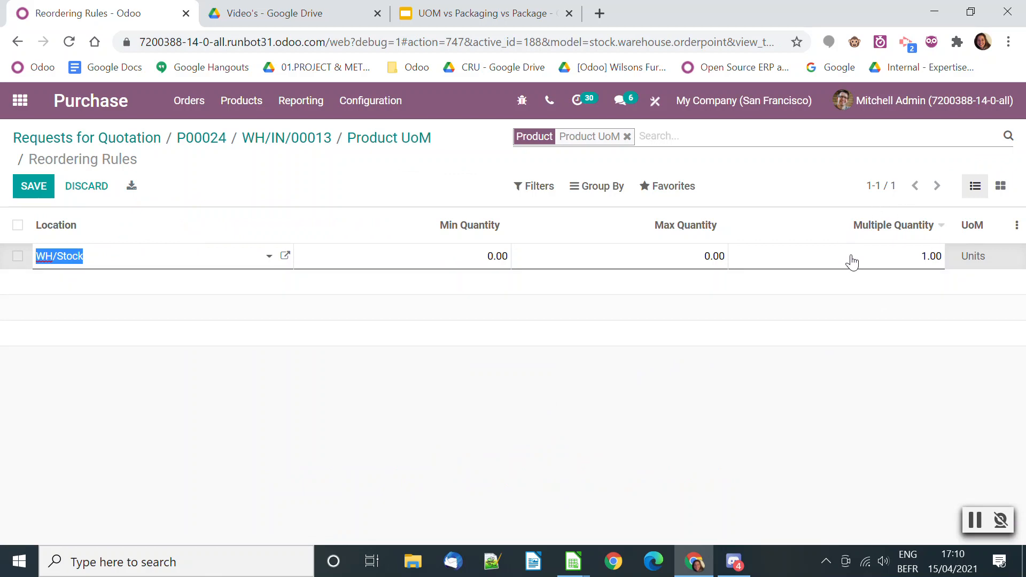
click(877, 261)
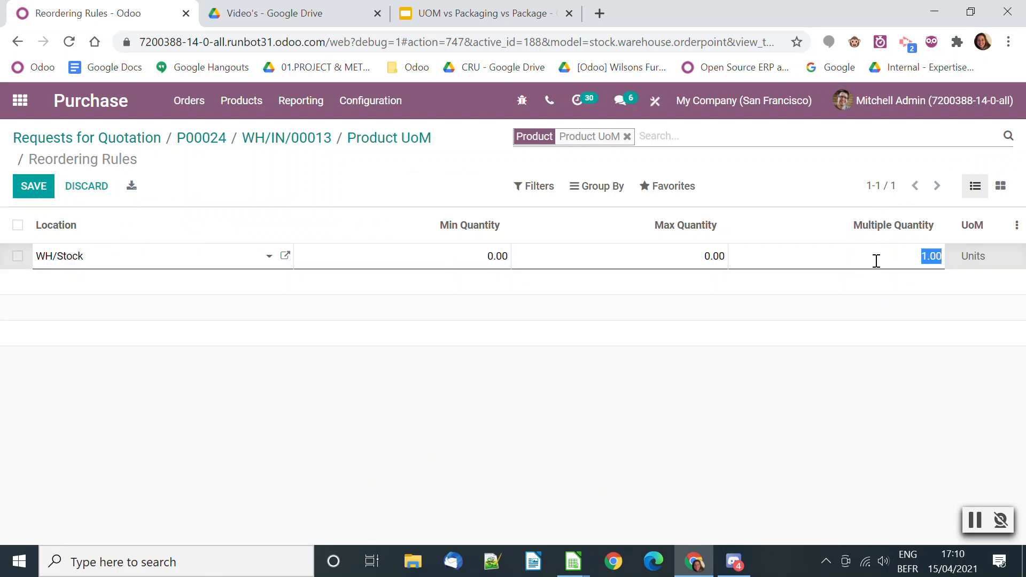
click(852, 432)
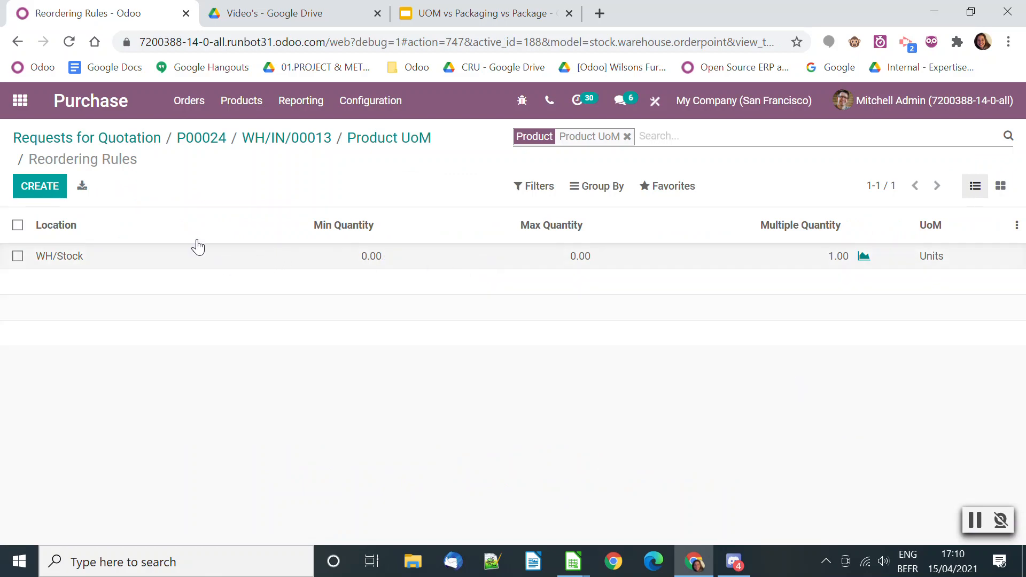
Start a new sales quotation for the customer Deco Addict
click(19, 104)
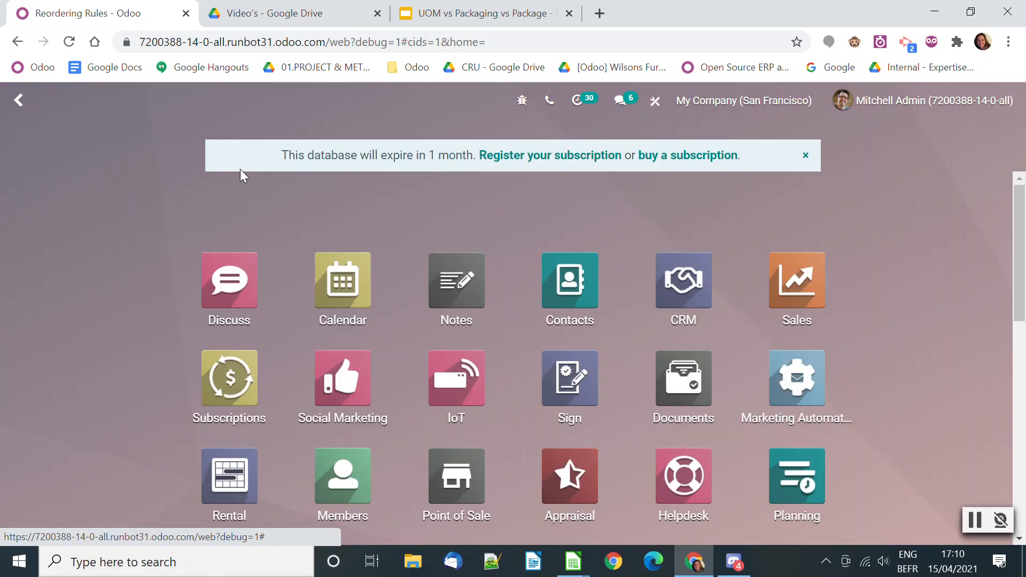
click(792, 282)
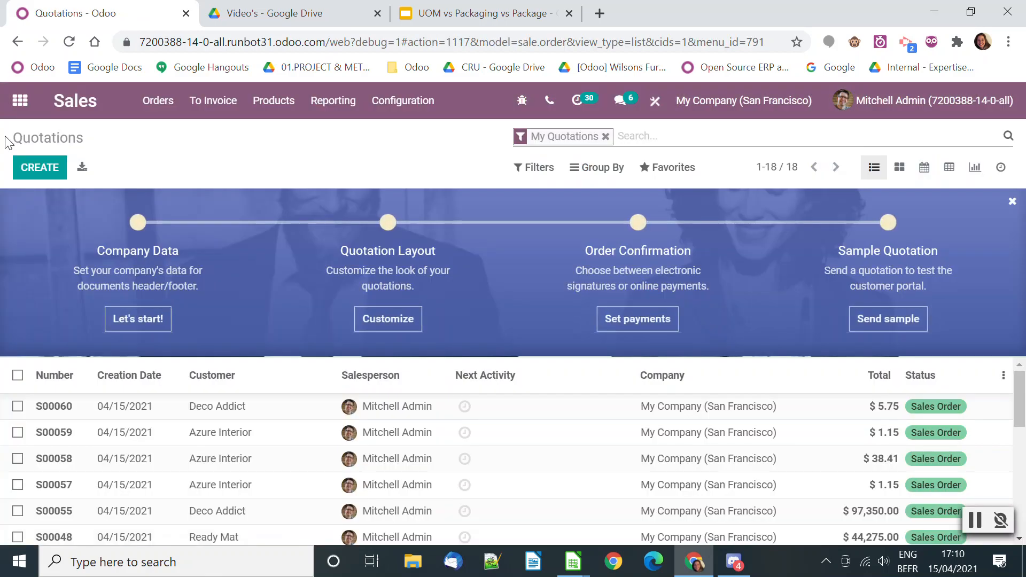
click(37, 167)
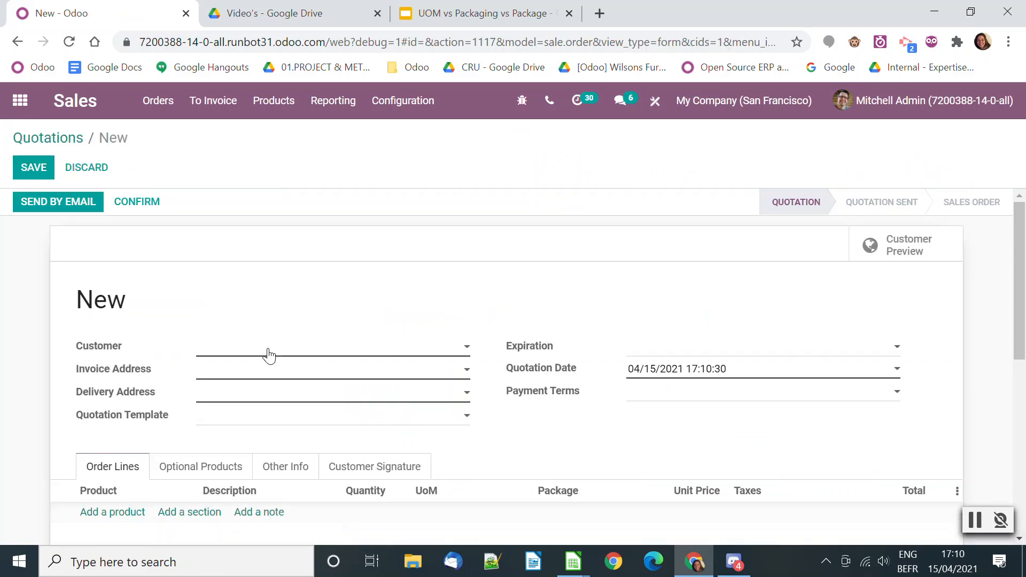
click(267, 350)
click(277, 162)
Add a Product UoM line with quantity 4 in Units to the quotation, then save and confirm it as a sales order
scroll(238, 415, down, 3)
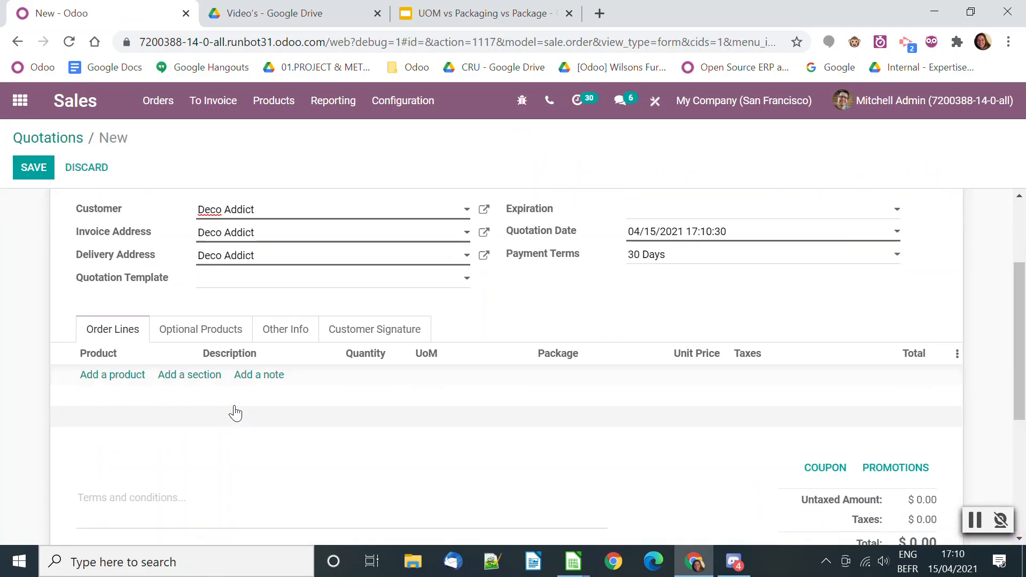
click(138, 360)
text(PRODU)
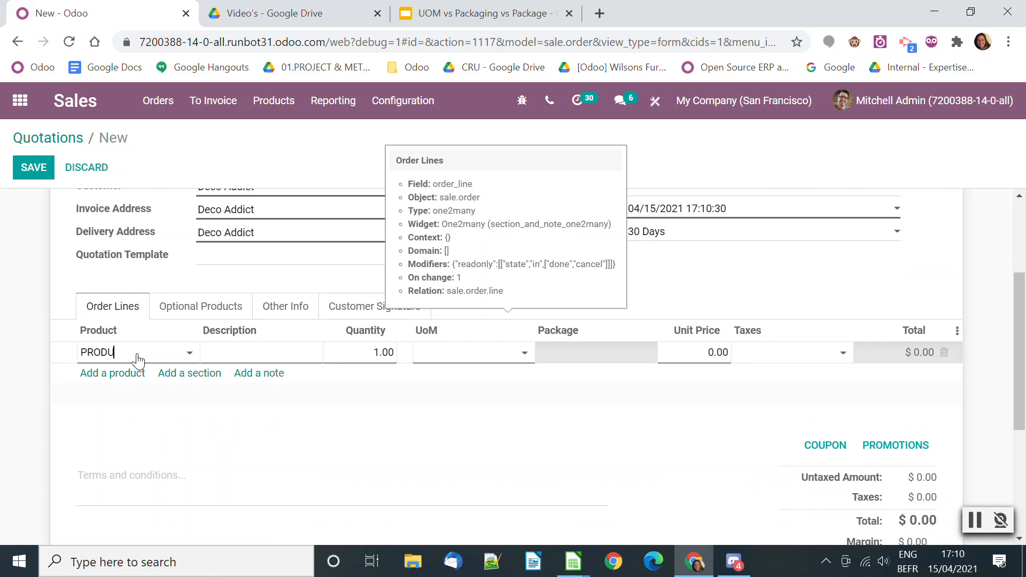
click(155, 376)
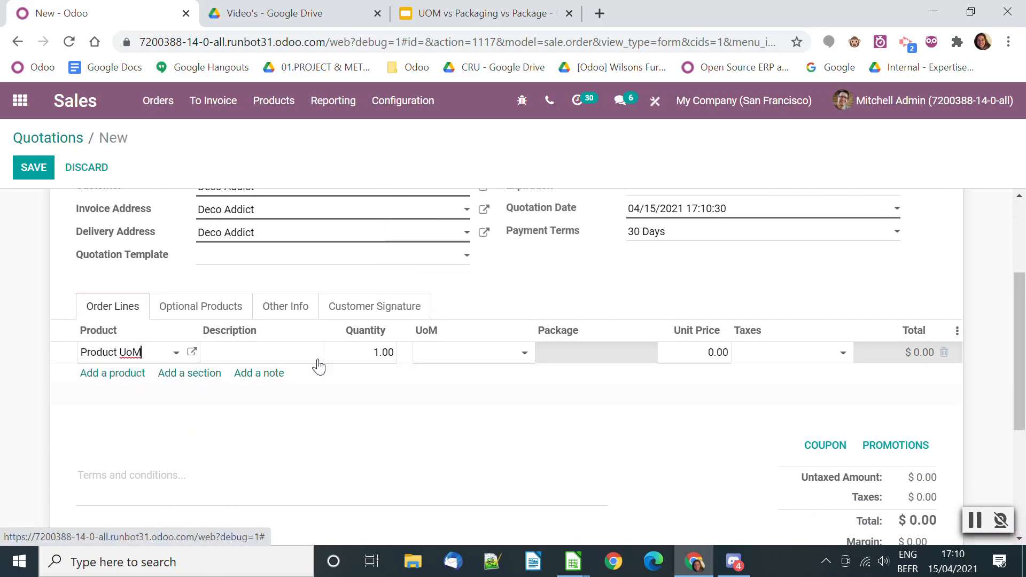
double_click(348, 350)
text(4)
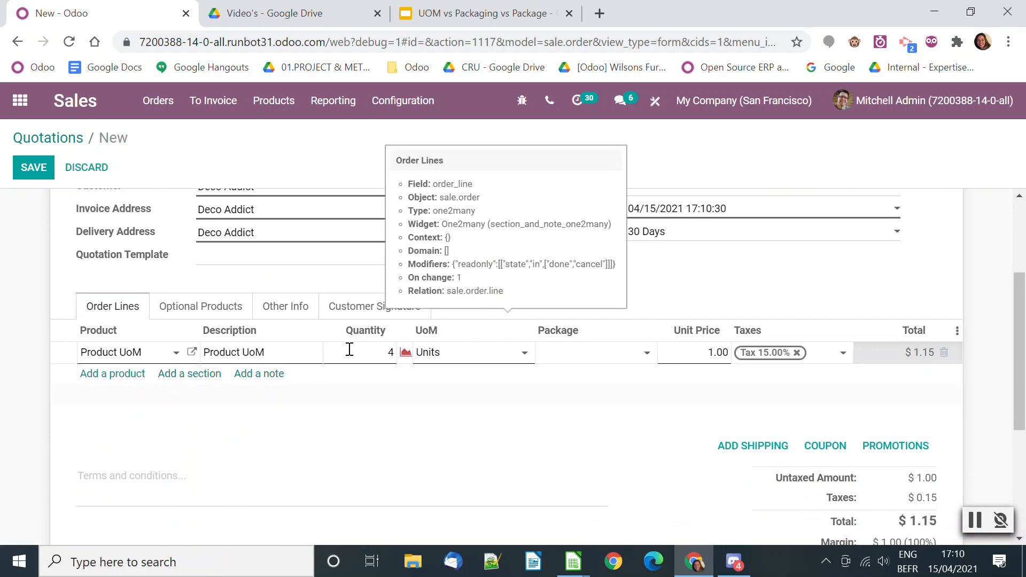
click(335, 452)
click(30, 168)
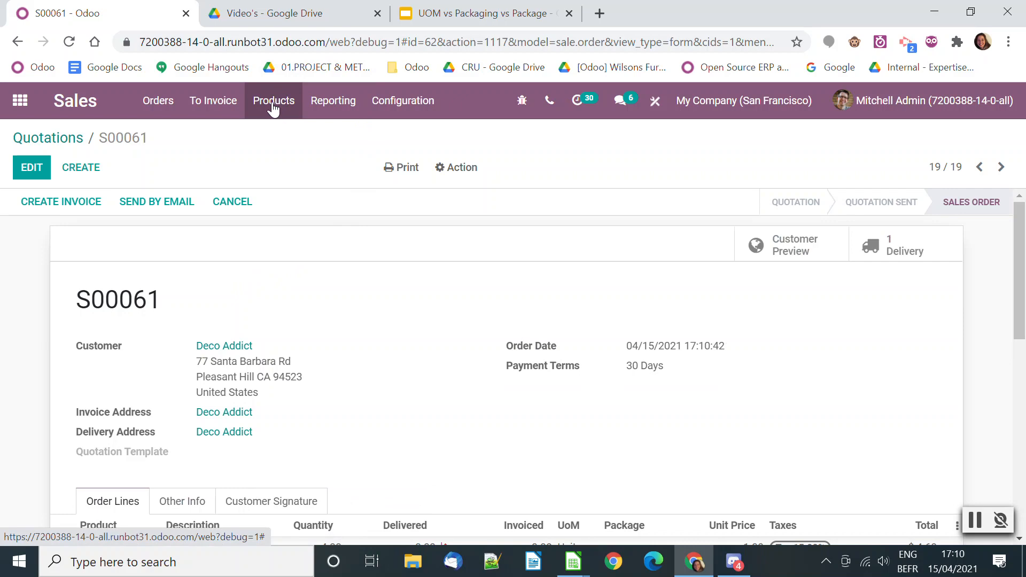
Search the Inventory products for PRODU, open Product UoM and check its vendor information and stock figures
click(20, 100)
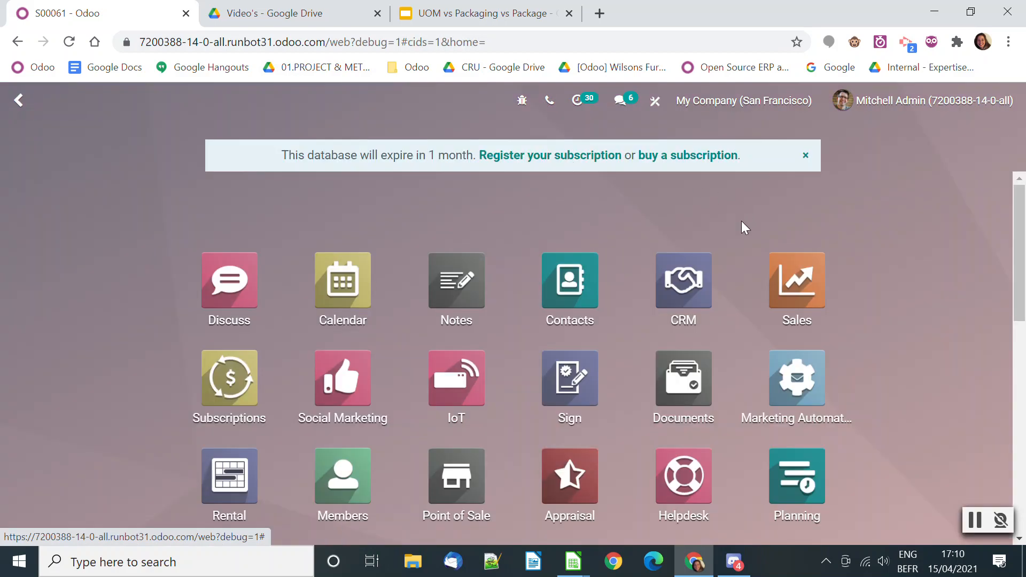
scroll(647, 319, down, 2)
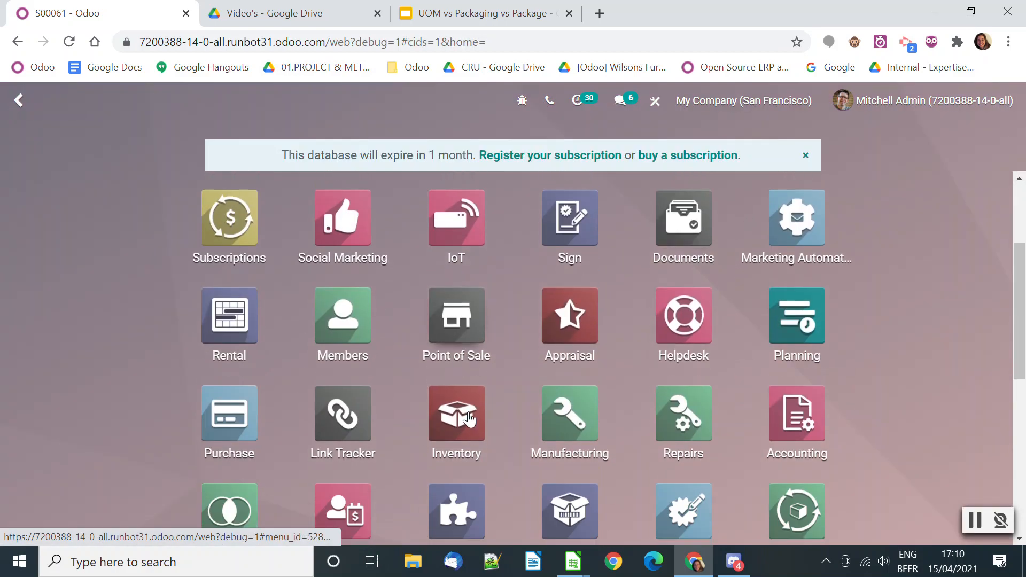
scroll(545, 396, up, 1)
click(456, 494)
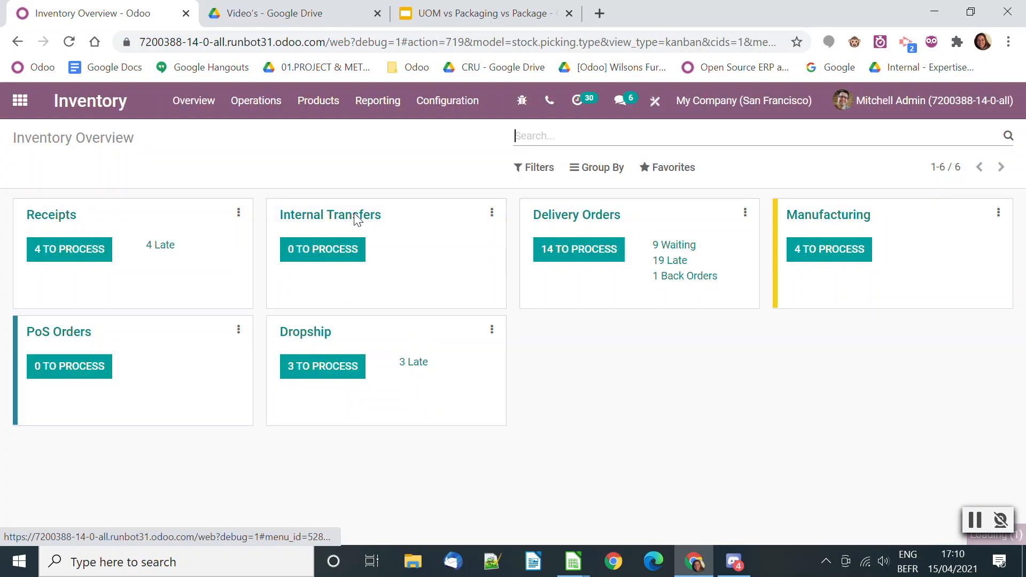
click(321, 101)
click(332, 136)
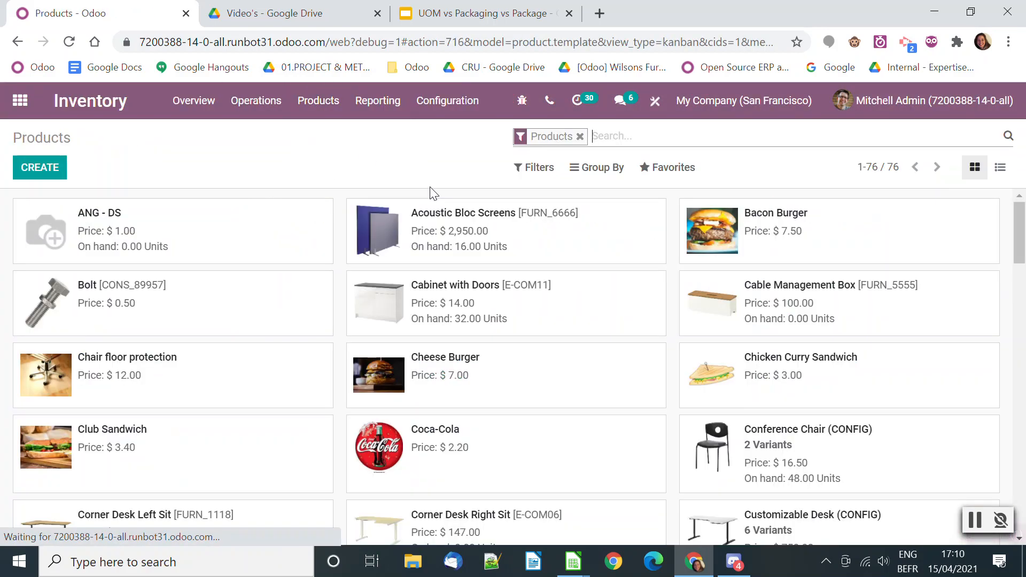
text(PRODU)
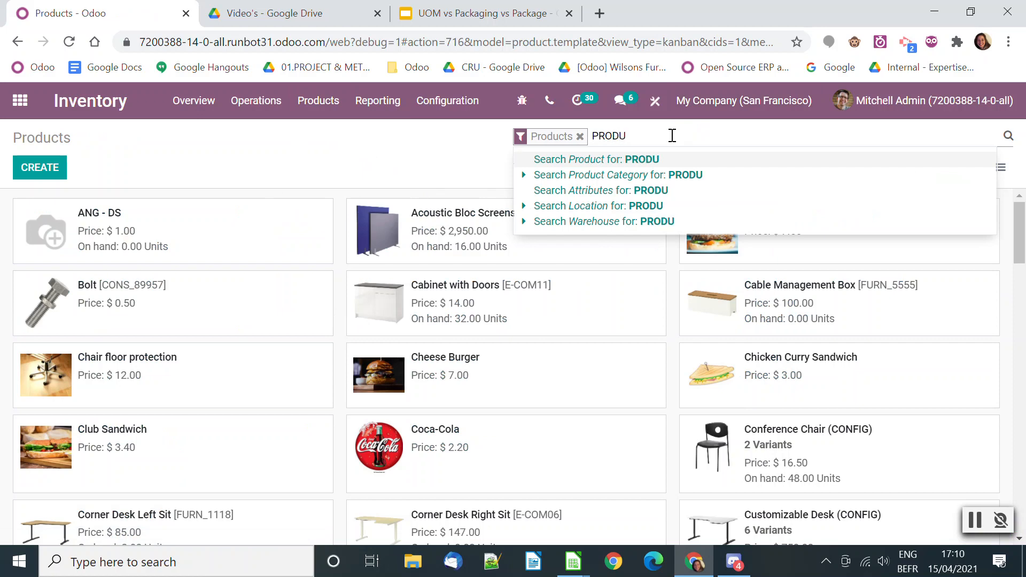
key(Return)
click(192, 223)
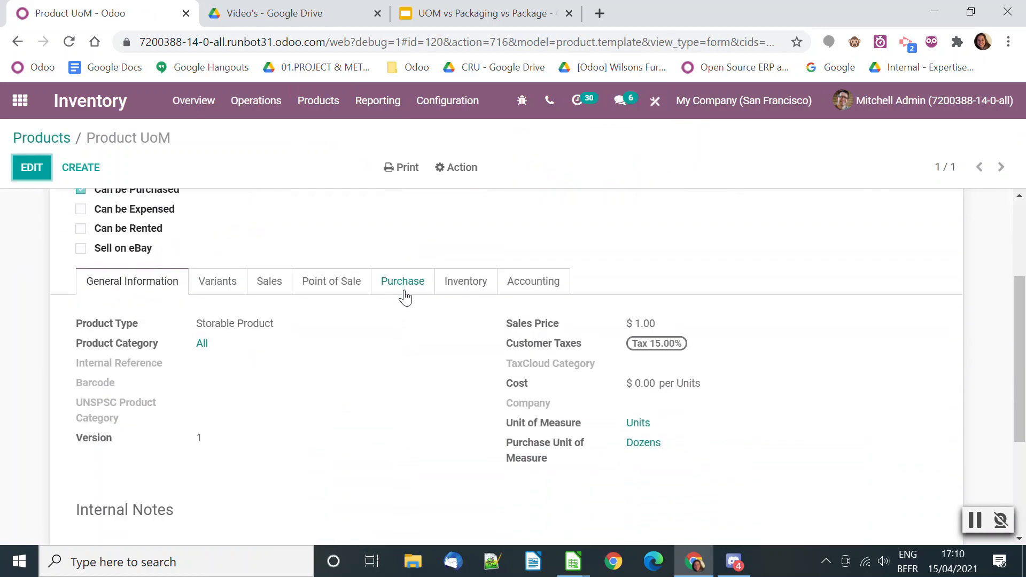
click(405, 282)
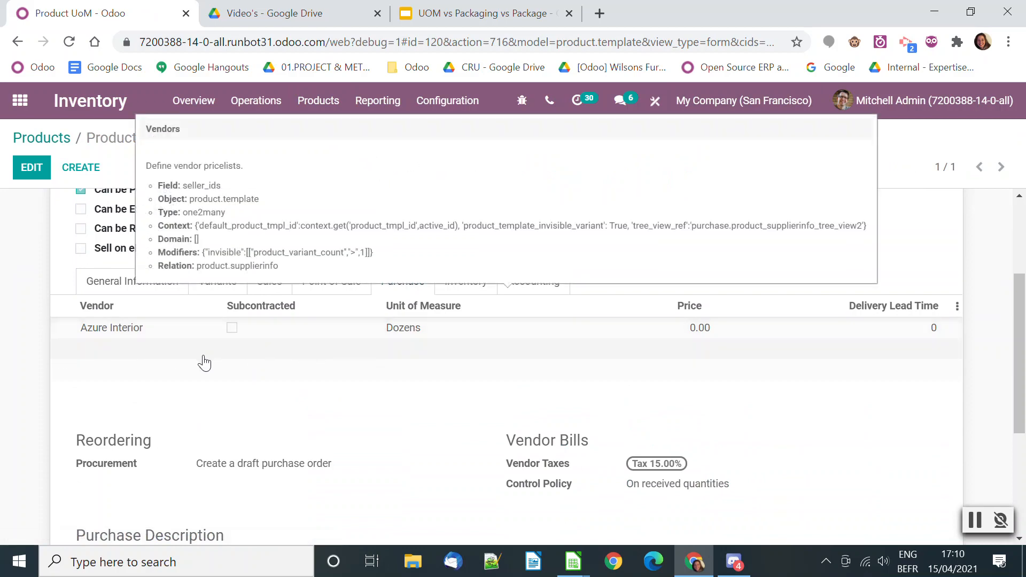
scroll(205, 364, up, 3)
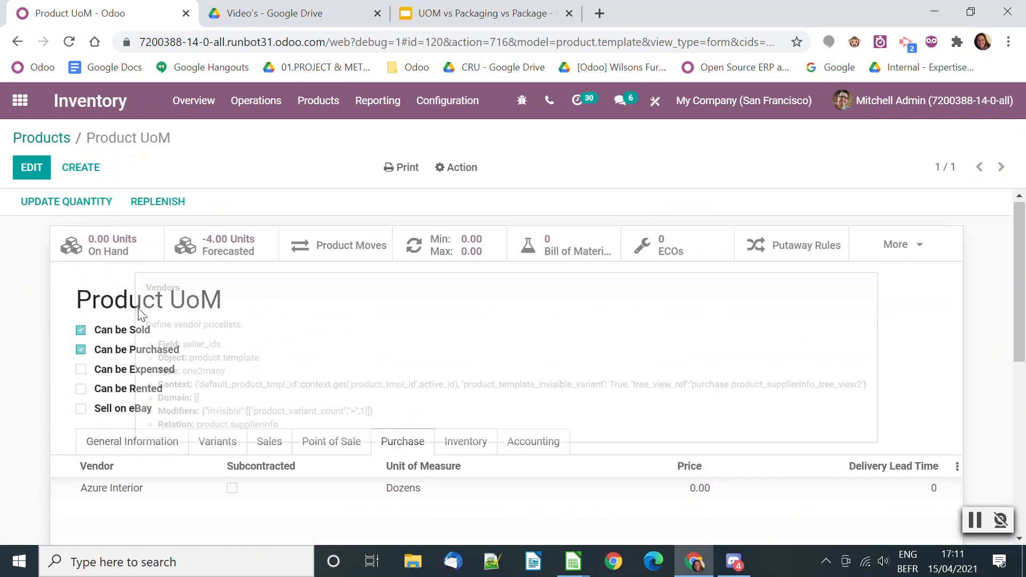
Search the purchase requests for quotation by product for PROD and open the Azure Interior draft that includes Product UoM
click(20, 102)
scroll(534, 332, down, 4)
scroll(476, 347, up, 4)
click(265, 416)
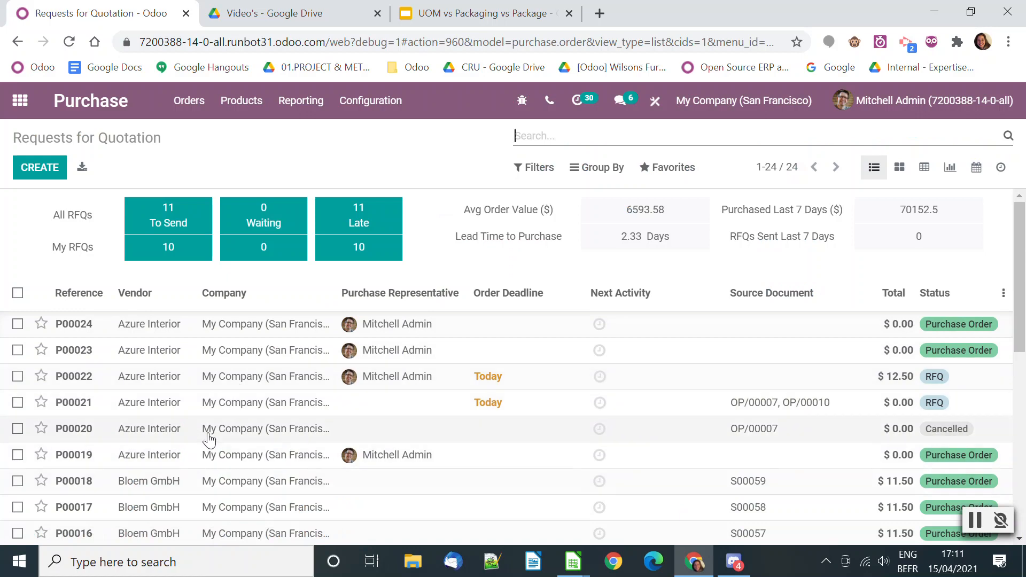
text(PROD)
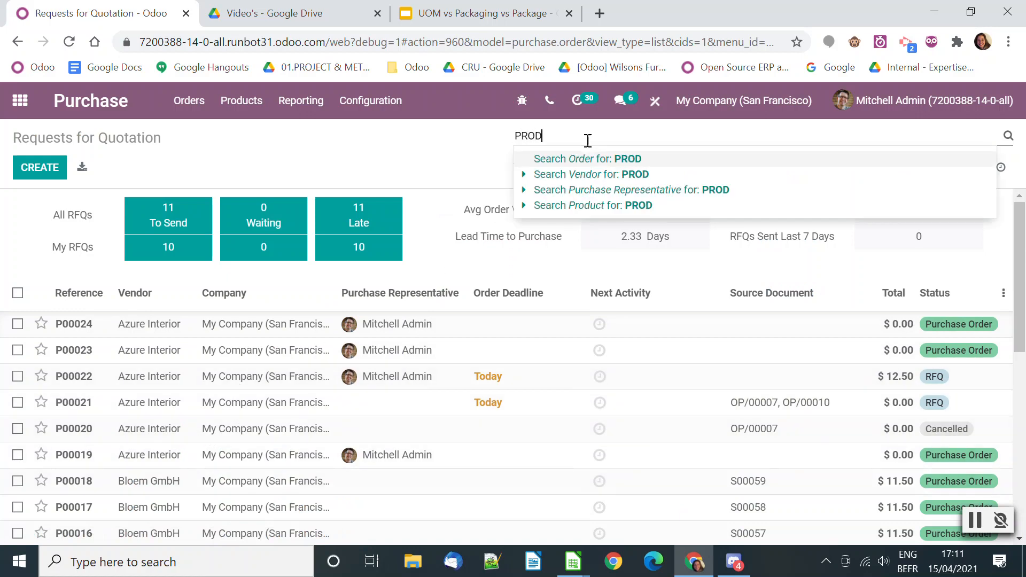
click(605, 209)
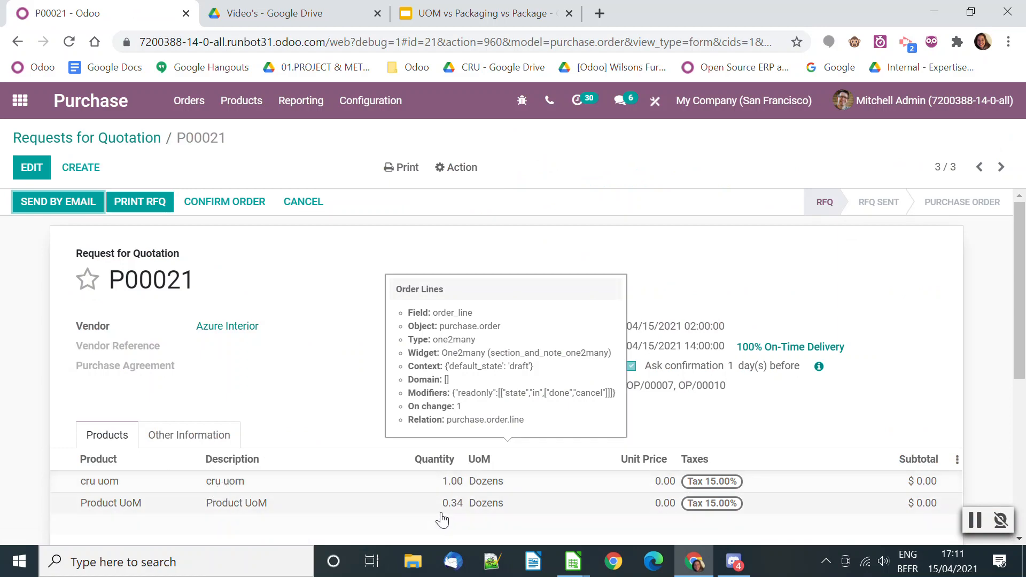
Examine the quantity and unit of measure on the request's Product UoM line, and close the line details
drag(438, 509, 471, 514)
click(471, 515)
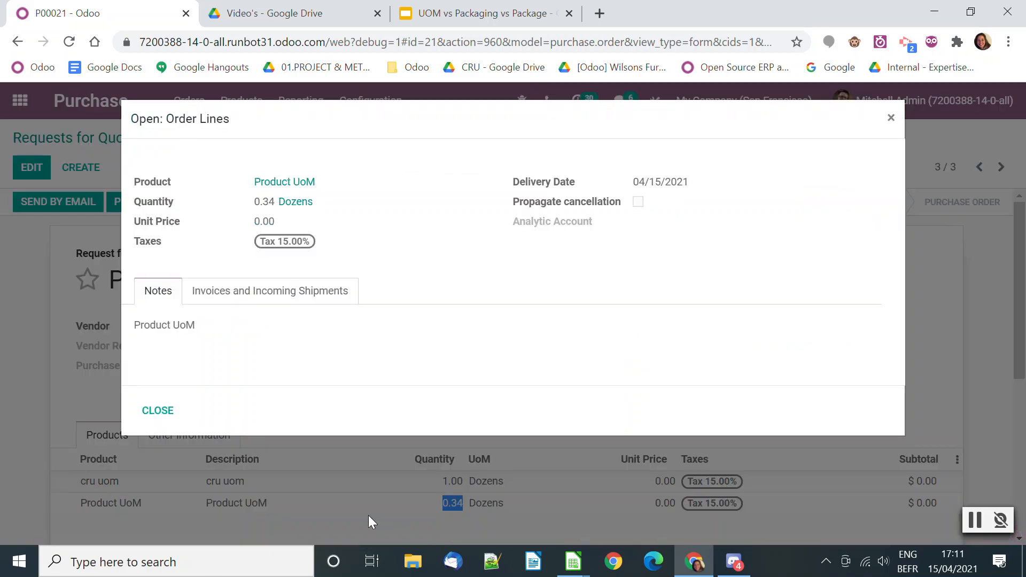
click(140, 412)
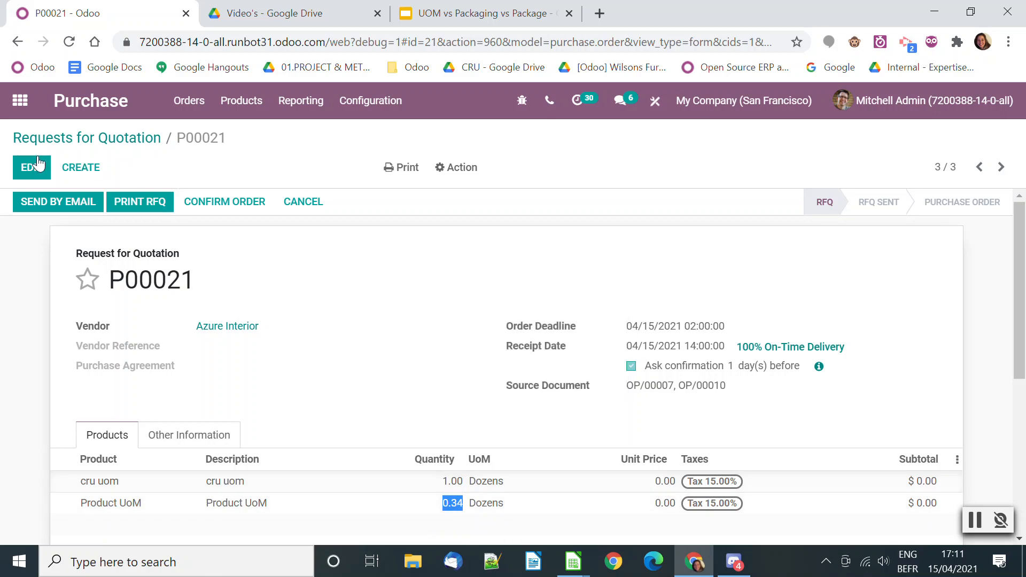
Delete the cru uom line from the request for quotation and confirm the order
click(25, 174)
scroll(465, 401, down, 4)
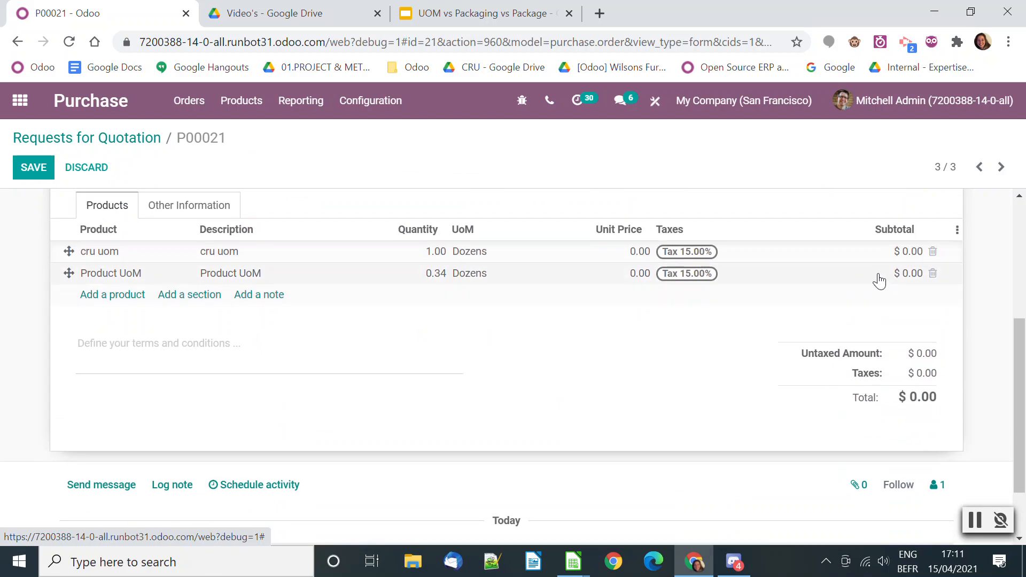
scroll(877, 279, up, 1)
click(932, 331)
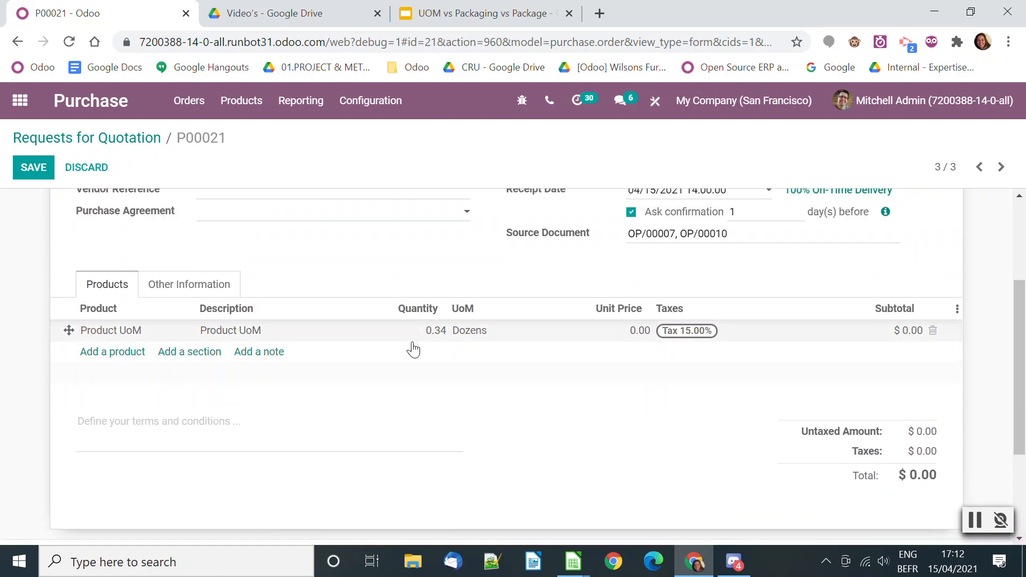
scroll(539, 411, up, 1)
scroll(539, 410, up, 5)
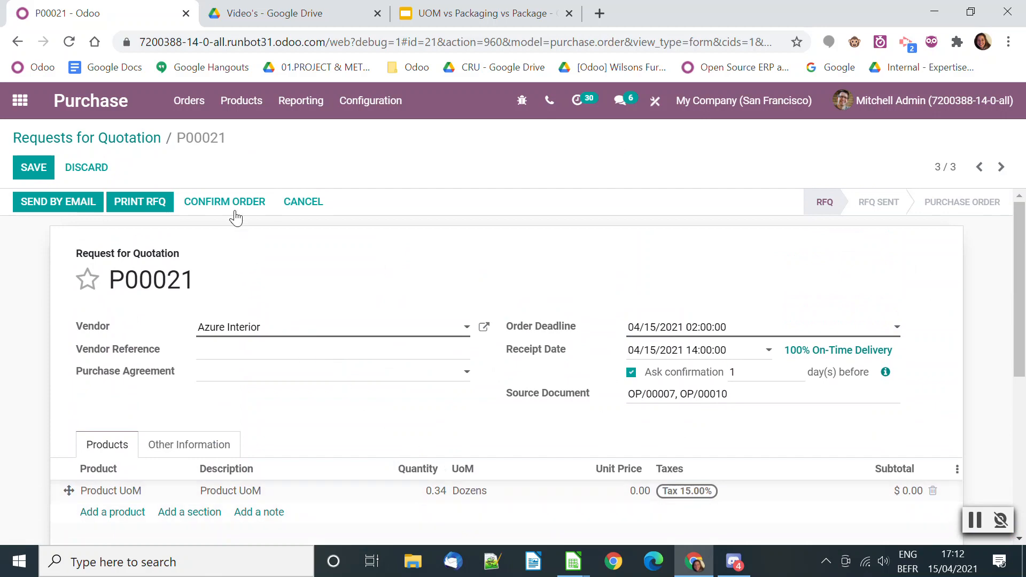
click(231, 203)
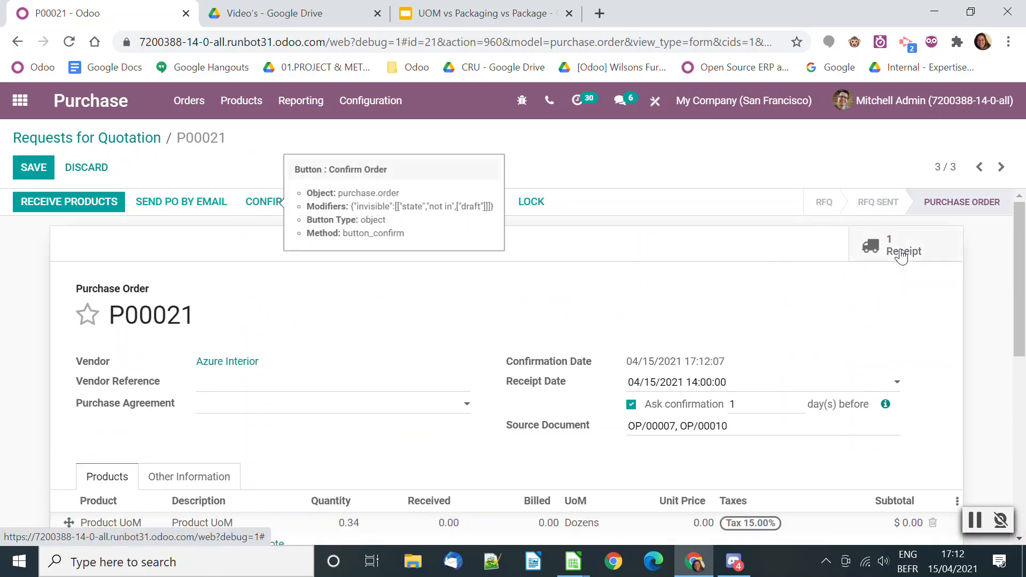
Open the order's receipt, set Product UoM's done quantity to 4 Units in WH/Stock, and validate with no backorder
click(902, 252)
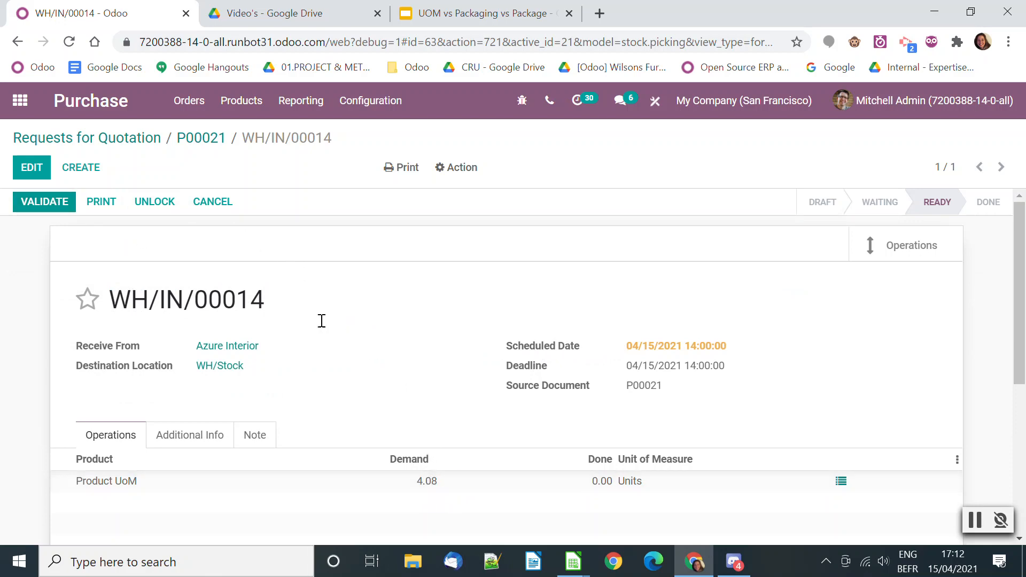
click(31, 167)
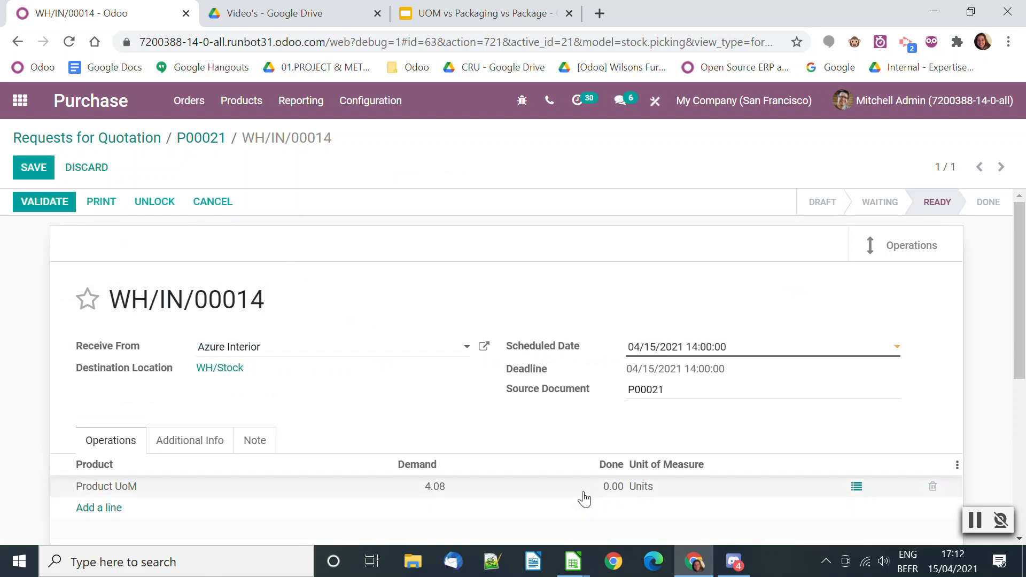
click(862, 490)
click(142, 289)
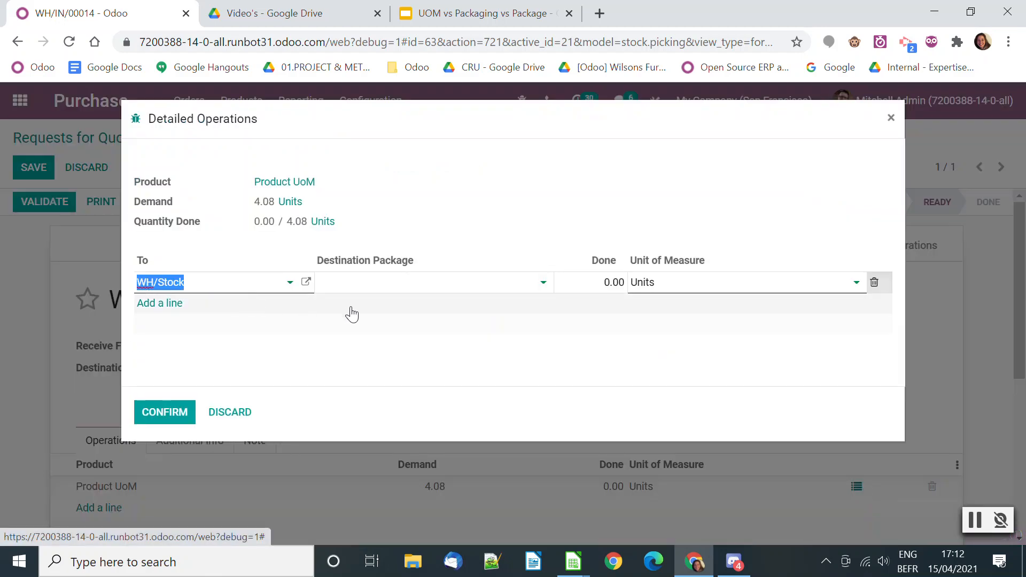
click(576, 280)
key(BackSpace)
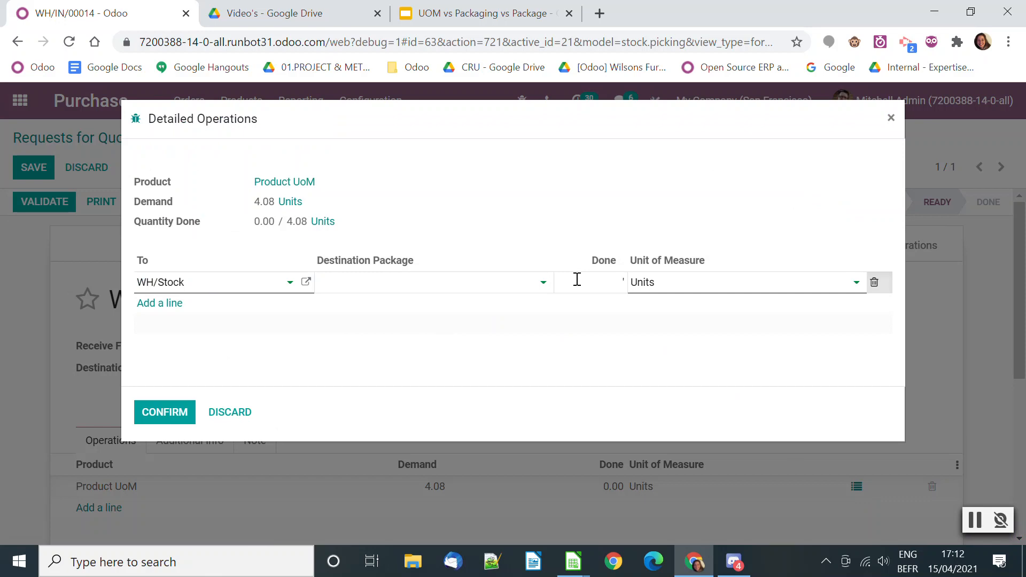
text(4)
click(294, 344)
click(163, 415)
click(43, 201)
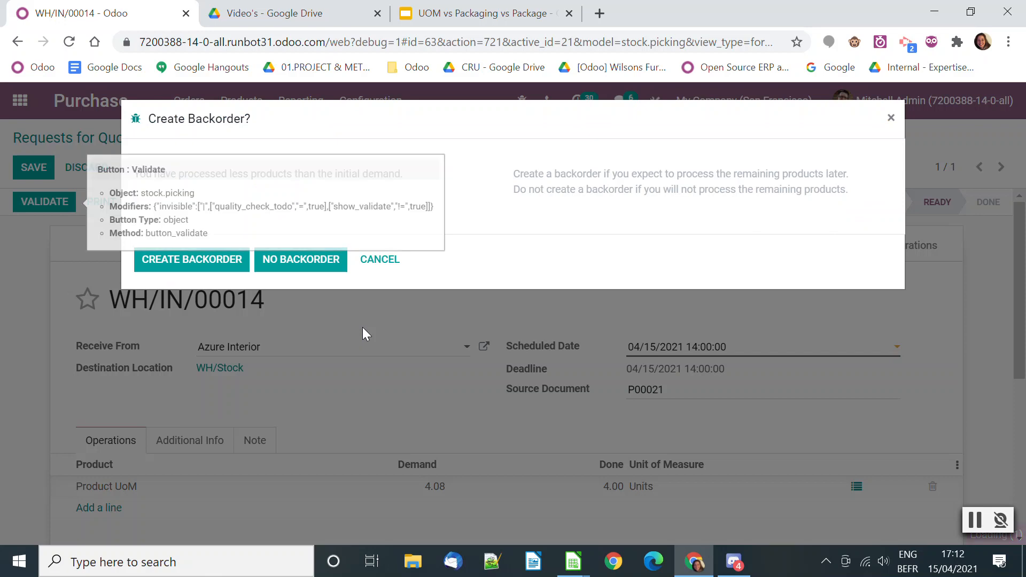
click(301, 260)
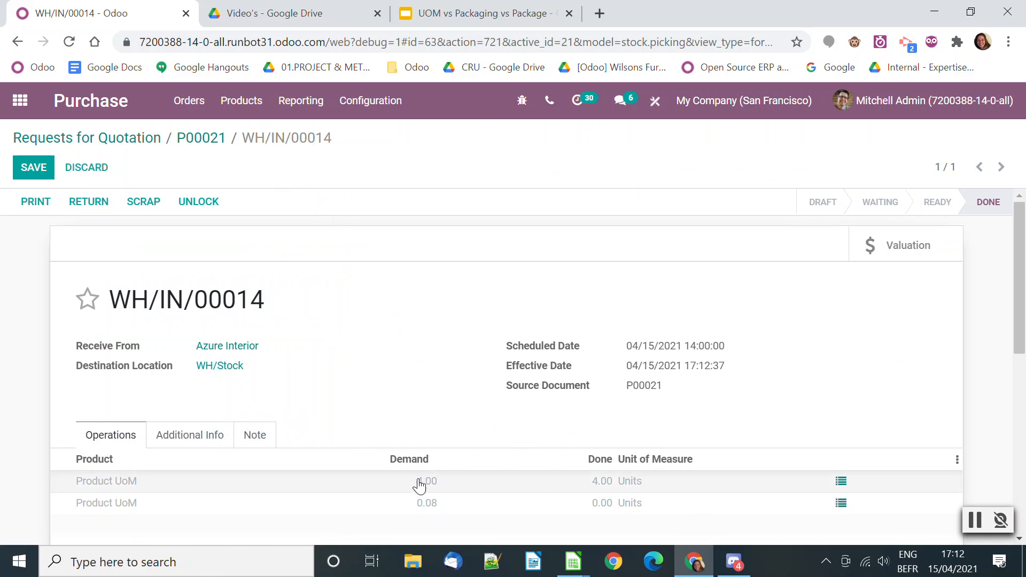
Open Product UoM from the completed receipt line and set its WH/Stock reordering rule's multiple quantity to 12
mouse_move(420, 462)
click(117, 487)
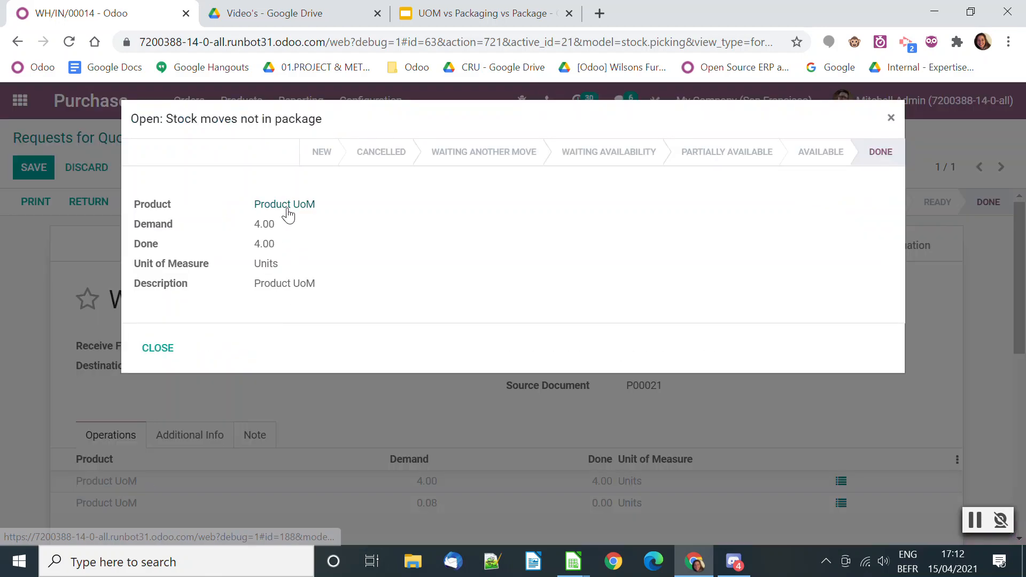
click(288, 206)
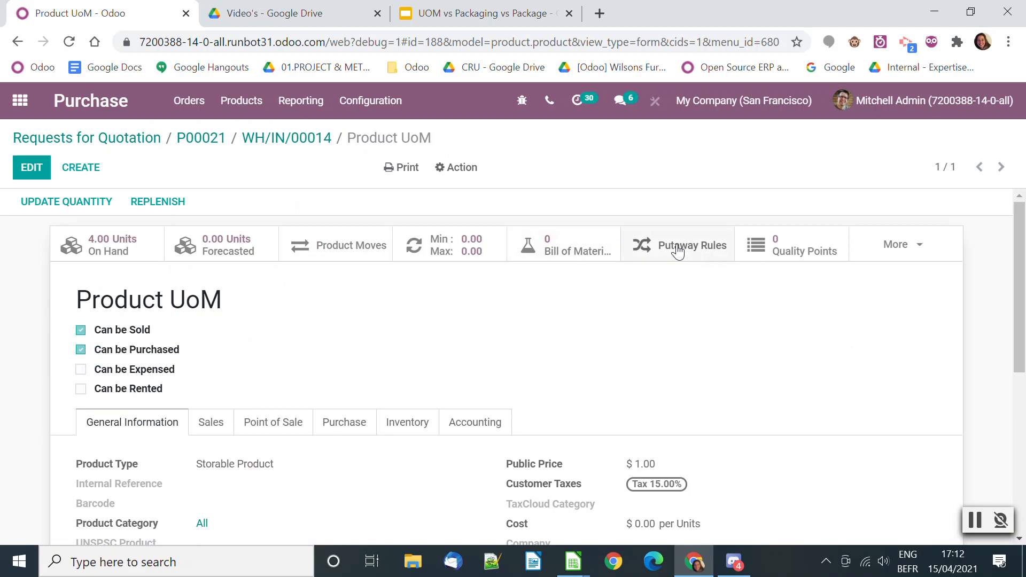
click(469, 251)
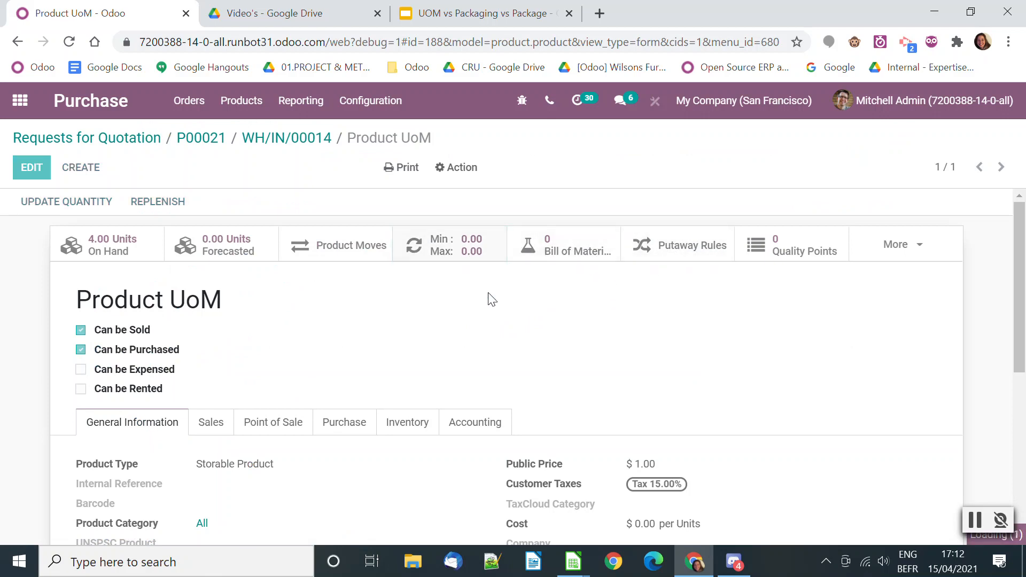
click(805, 257)
text(12)
click(629, 404)
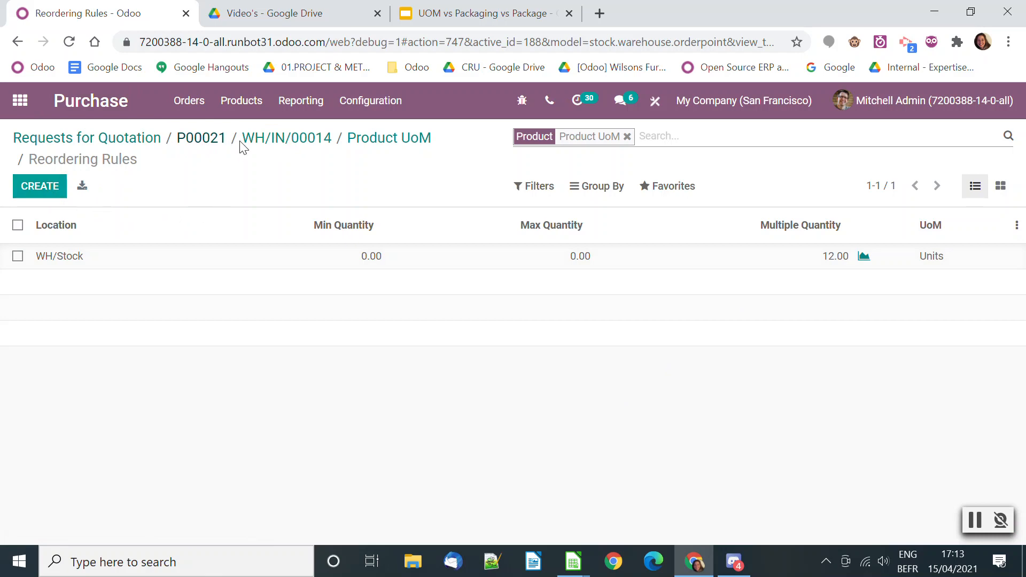
Open Product UoM from the completed receipt's 4-unit line and set its WH/Stock on-hand quantity to 0
click(261, 140)
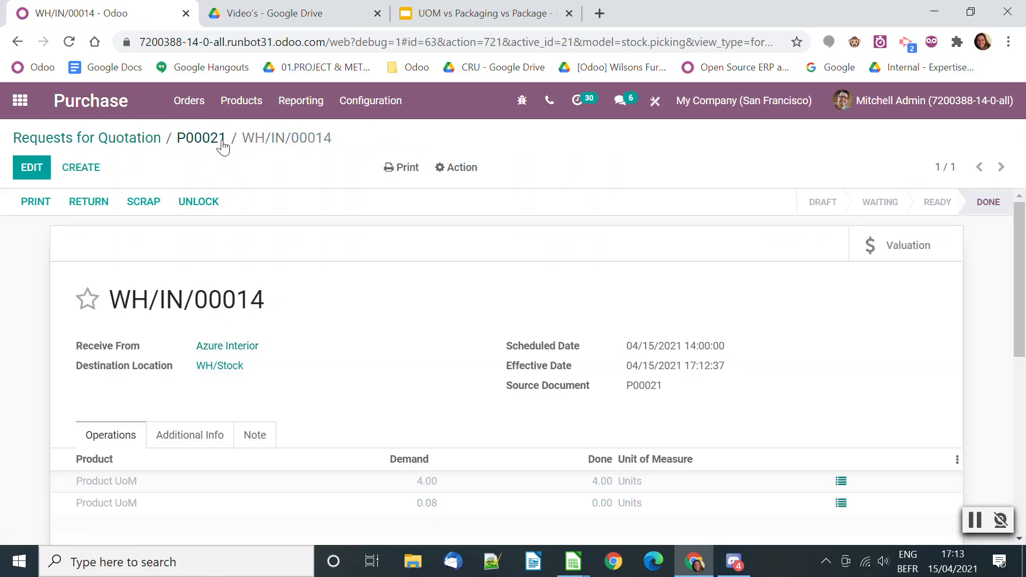
click(128, 483)
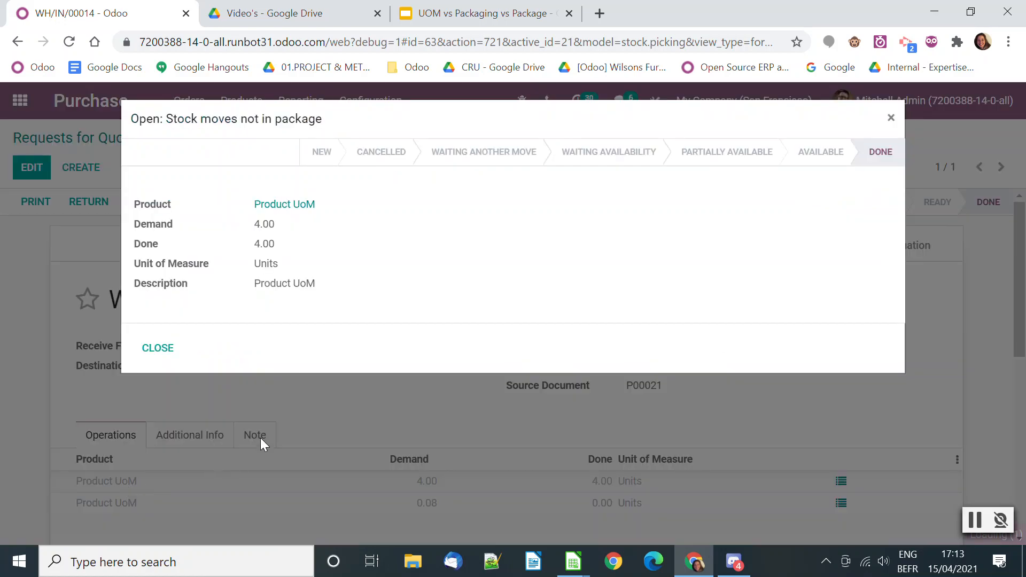
click(287, 209)
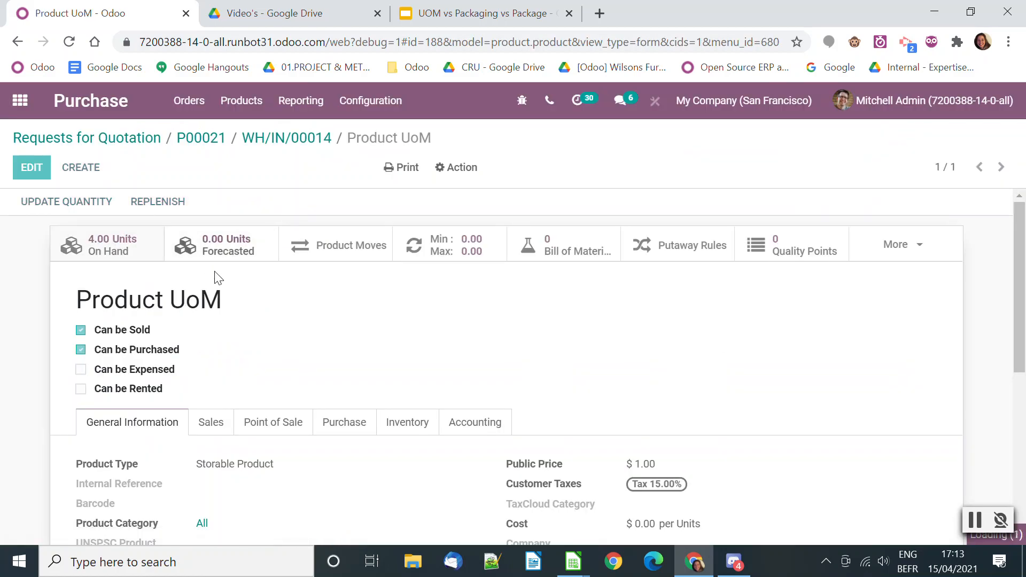
click(339, 259)
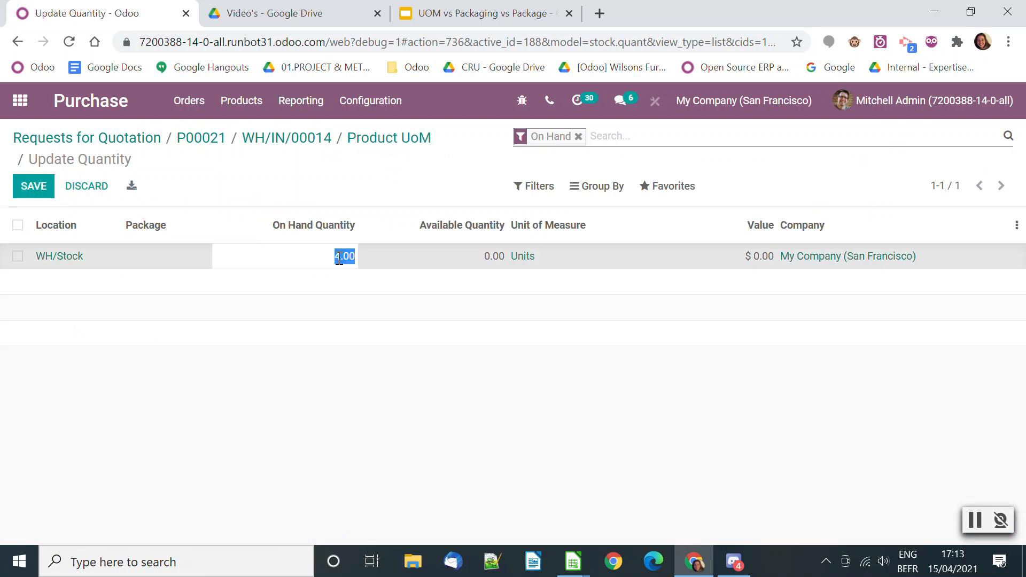
text(0)
click(486, 403)
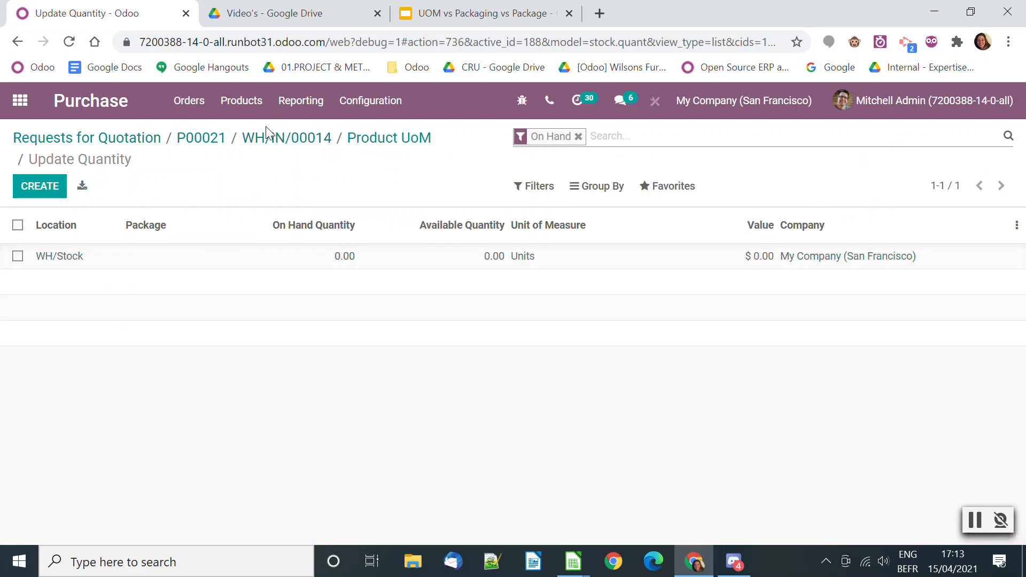
Run the scheduler from the Inventory app's operations to trigger the reordering rules
click(20, 101)
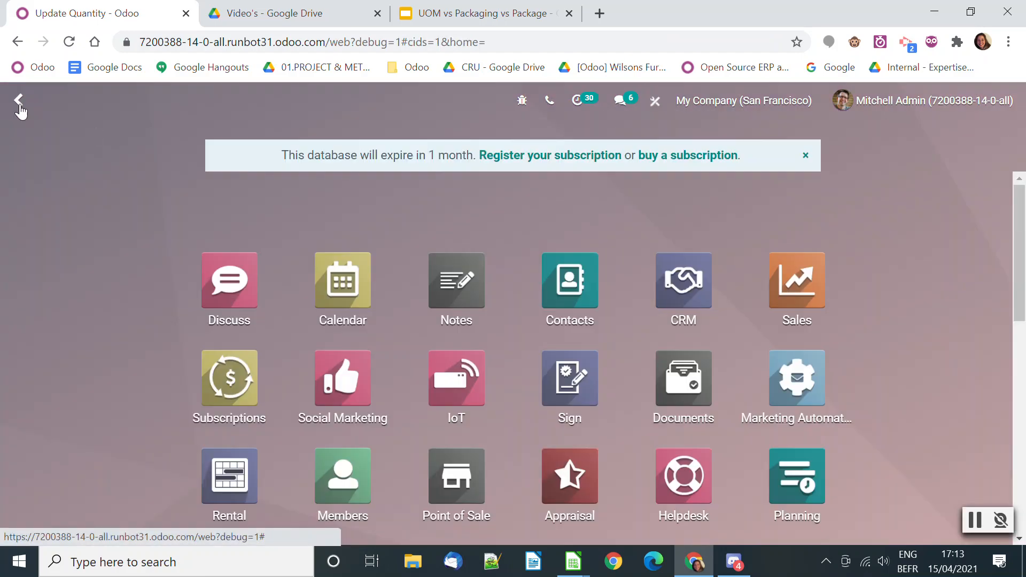
scroll(583, 411, down, 7)
scroll(534, 337, up, 3)
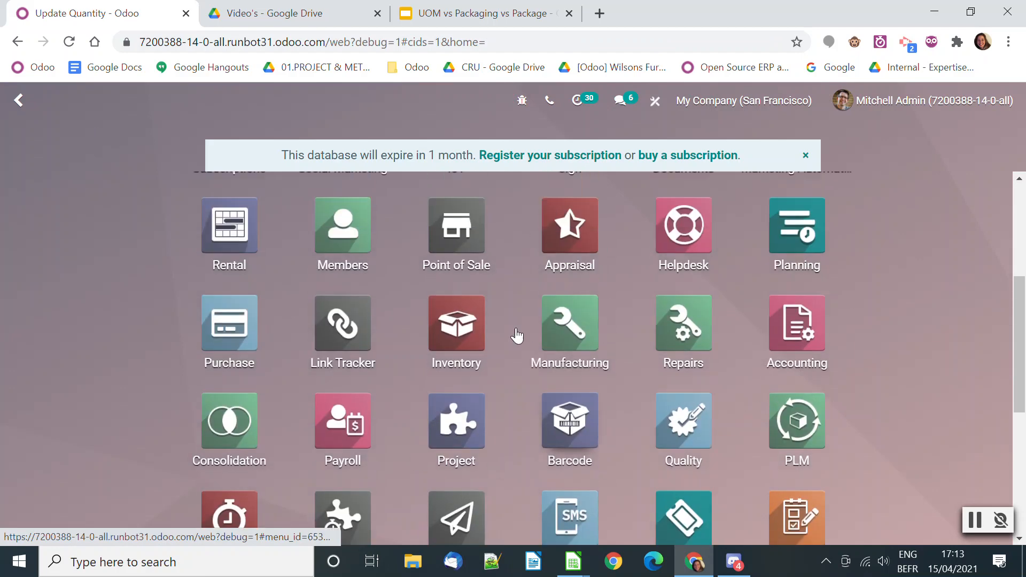
click(471, 339)
click(255, 102)
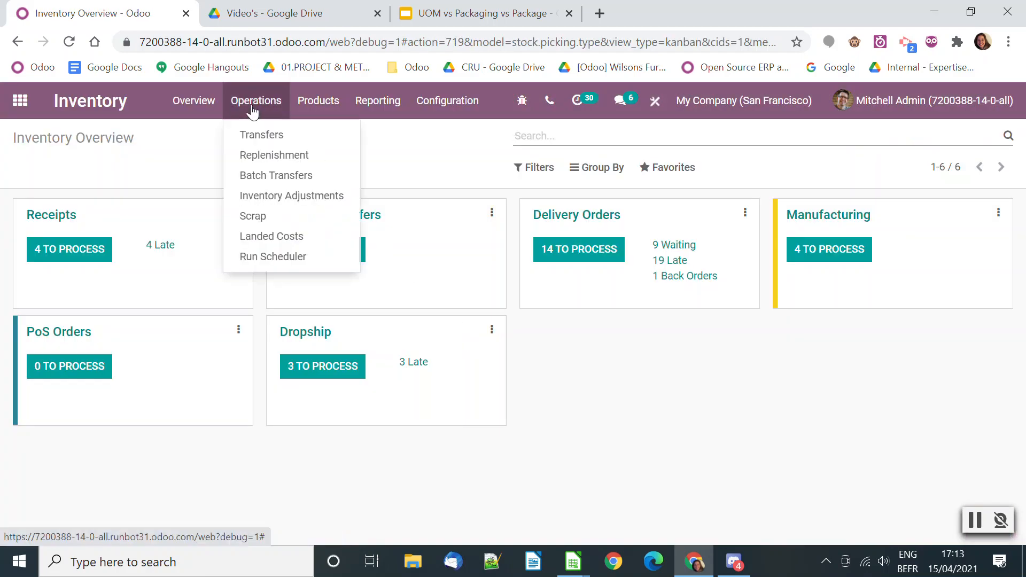
click(282, 255)
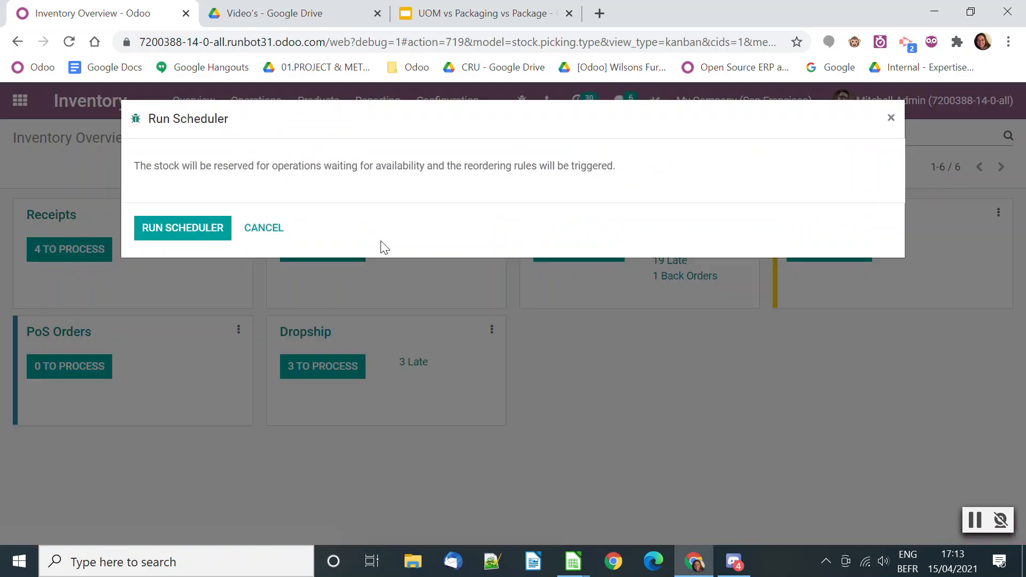
click(160, 225)
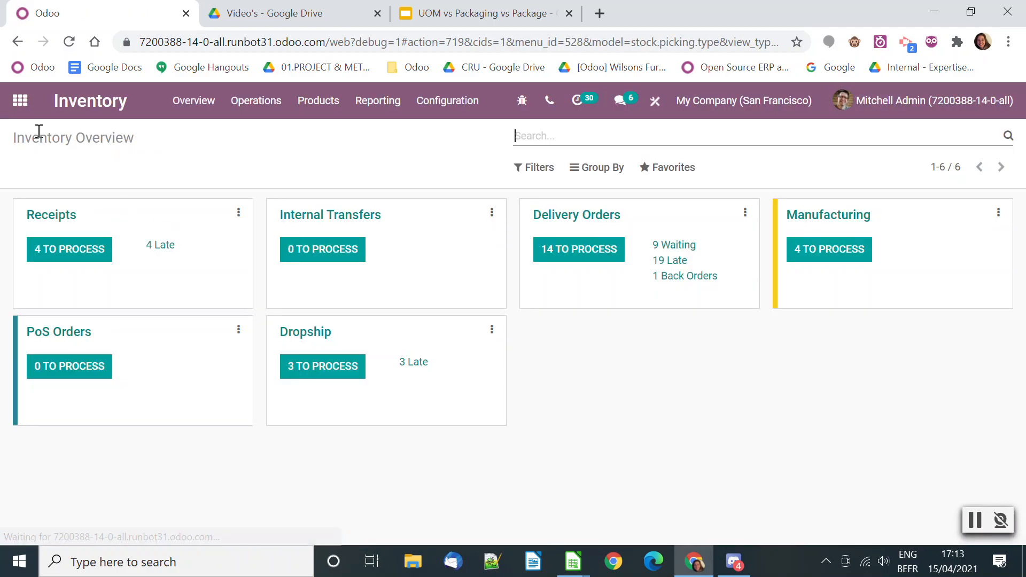
Open the newest Azure Interior request for quotation in Purchase and examine Product UoM's quantity and unit of measure
click(19, 101)
scroll(553, 353, down, 4)
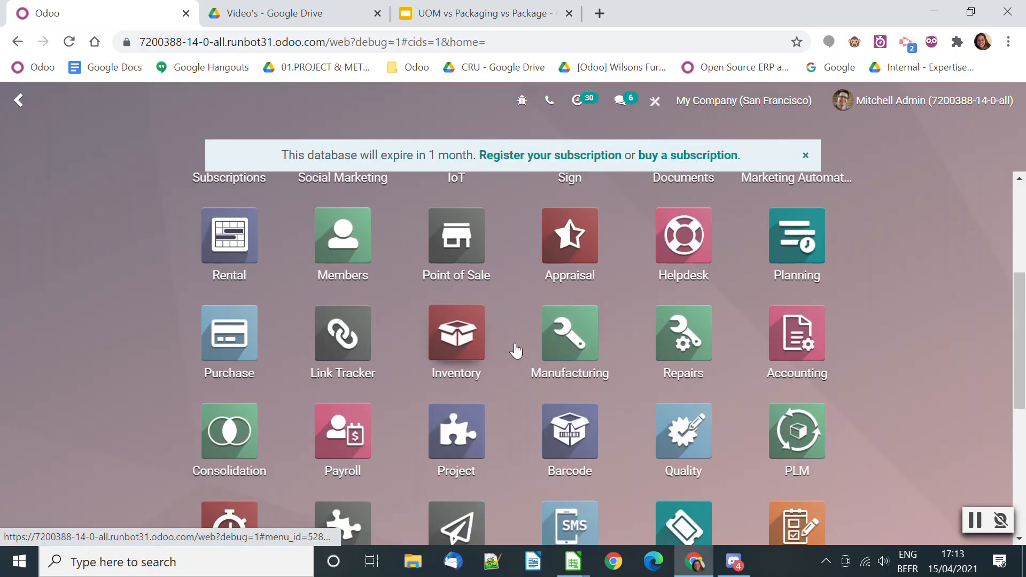
scroll(408, 362, down, 1)
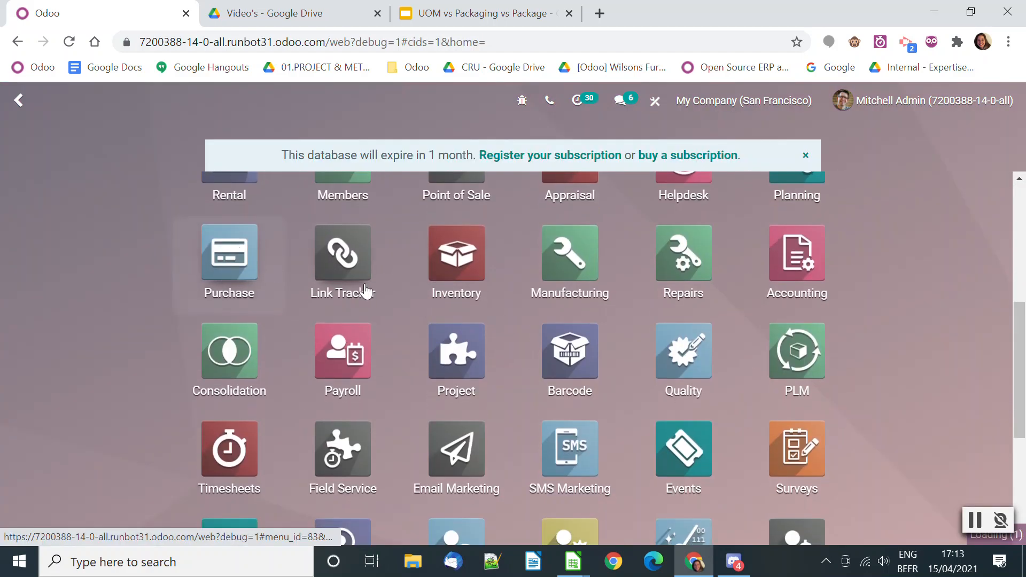
key(Return)
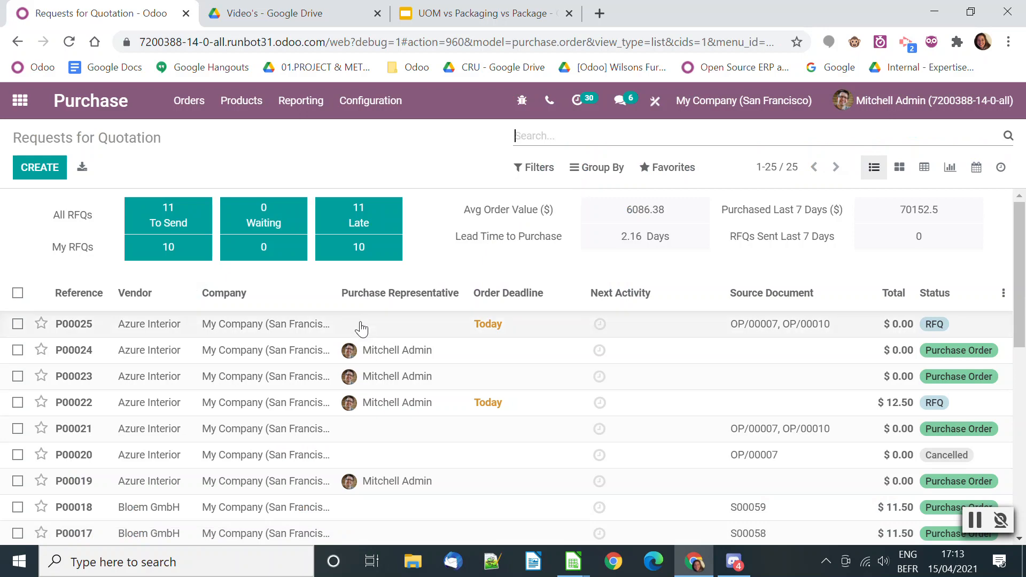
click(368, 328)
scroll(543, 392, down, 1)
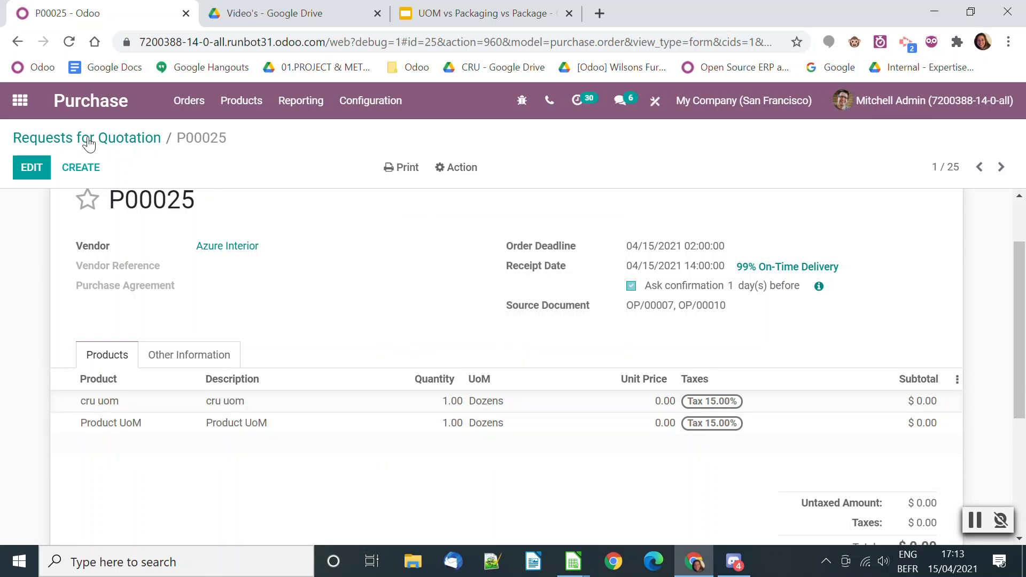
Create a new quotation in the Sales app and select the individual customer for it
click(20, 100)
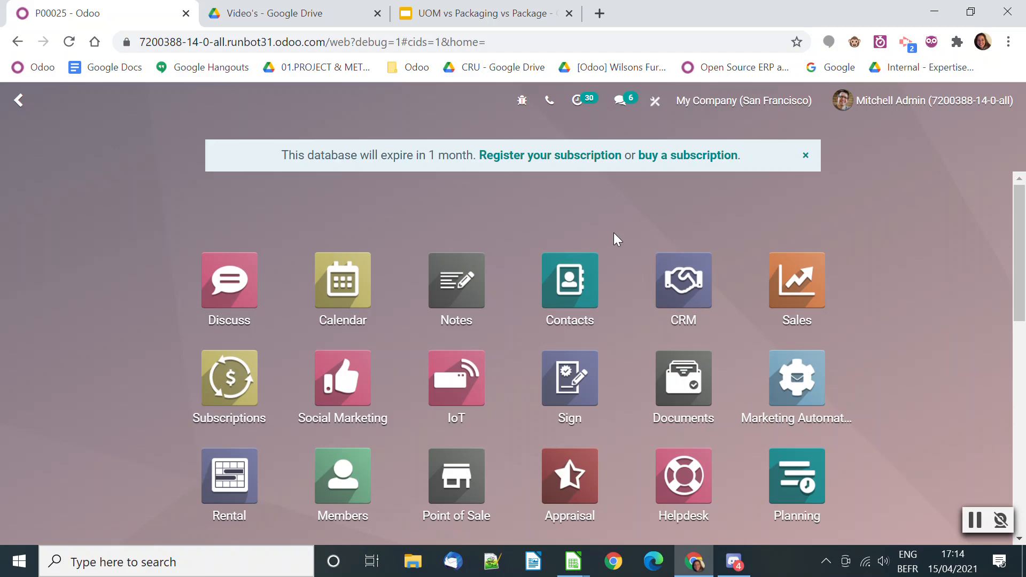
click(797, 281)
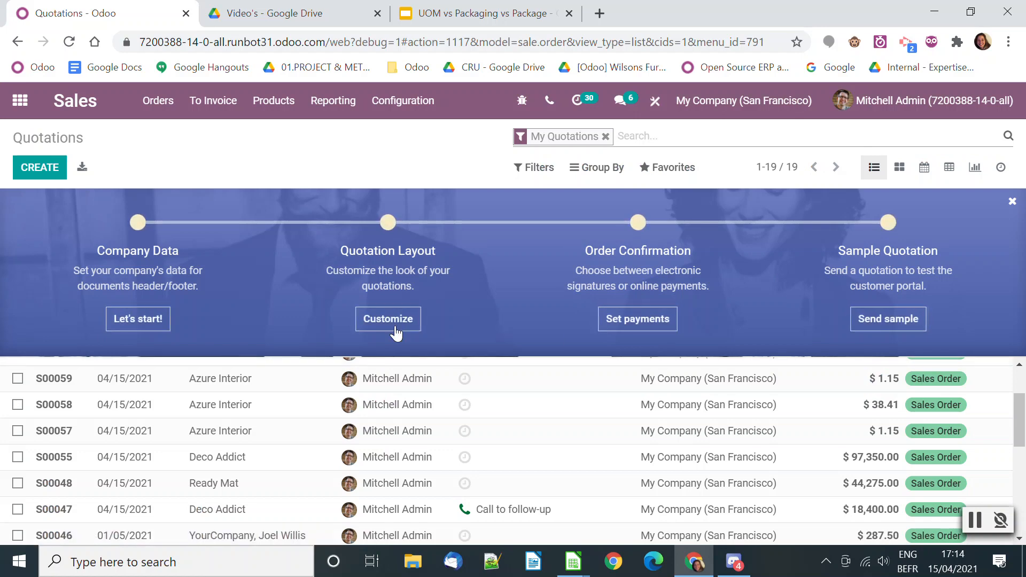
click(33, 170)
click(265, 353)
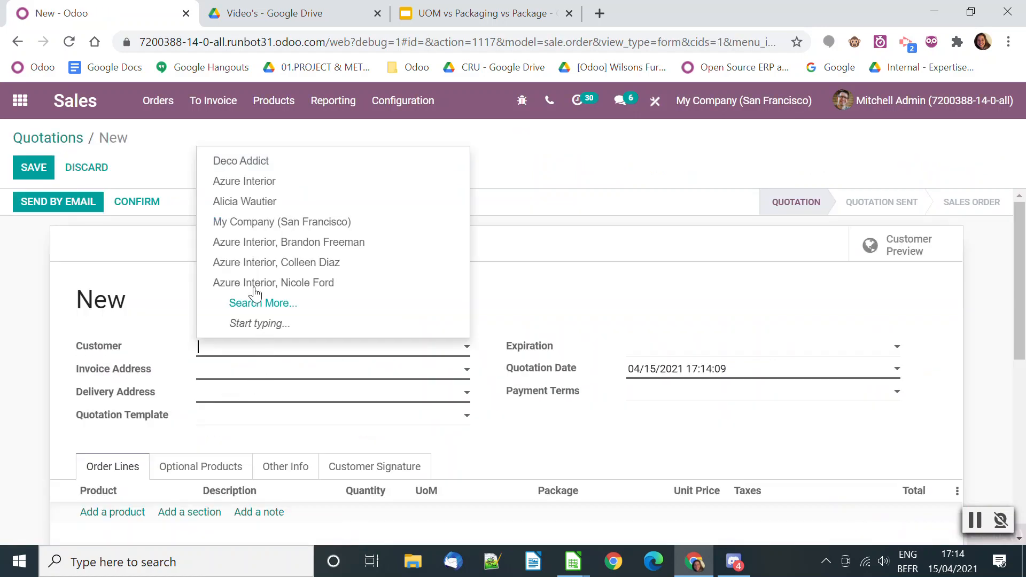
click(252, 199)
Add Product UoM to the quotation with Pack of 6 as its unit of measure, then save and confirm the order
scroll(135, 386, down, 3)
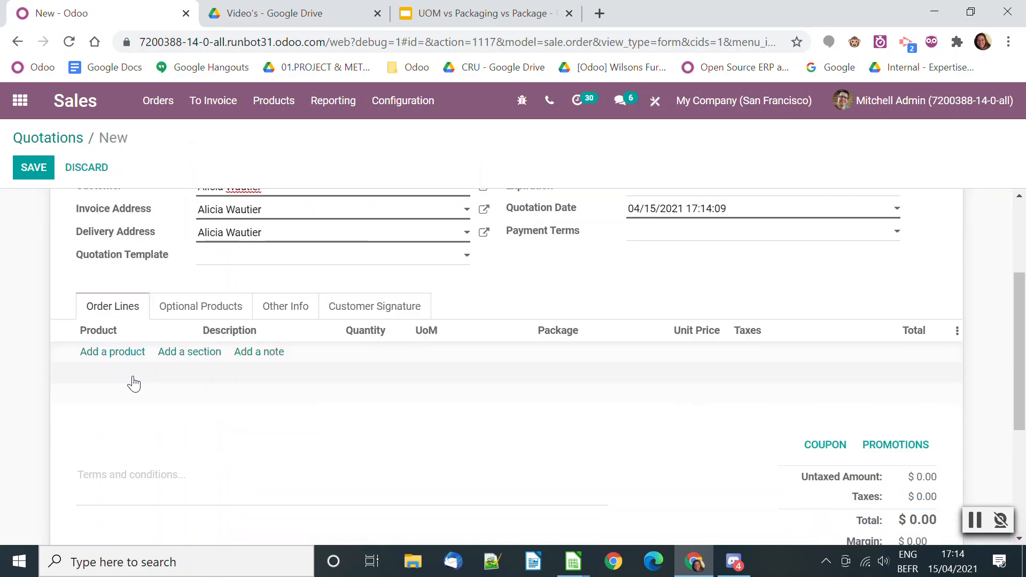
click(119, 351)
click(140, 357)
text(PROD)
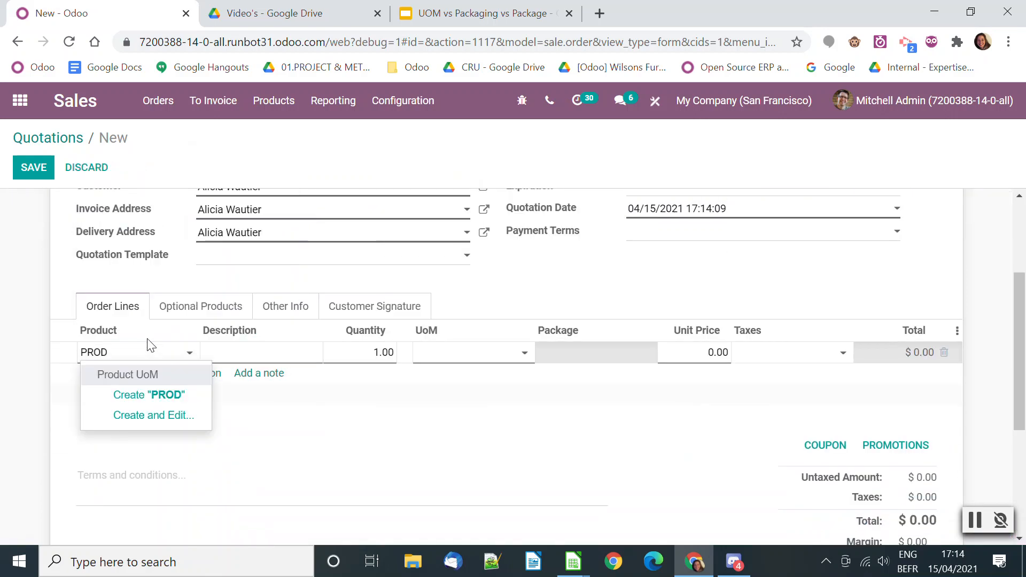
click(144, 374)
click(518, 359)
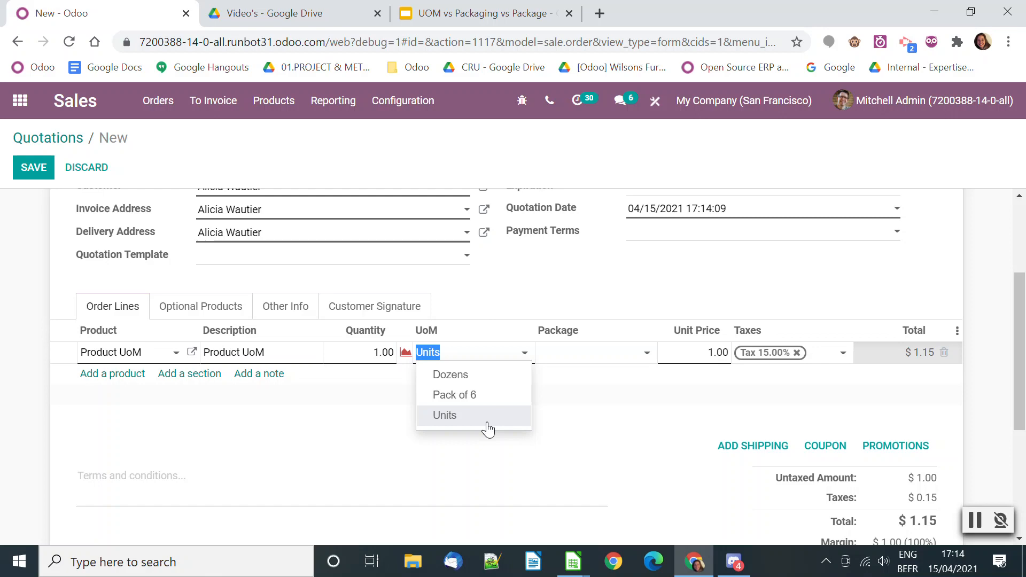
click(464, 395)
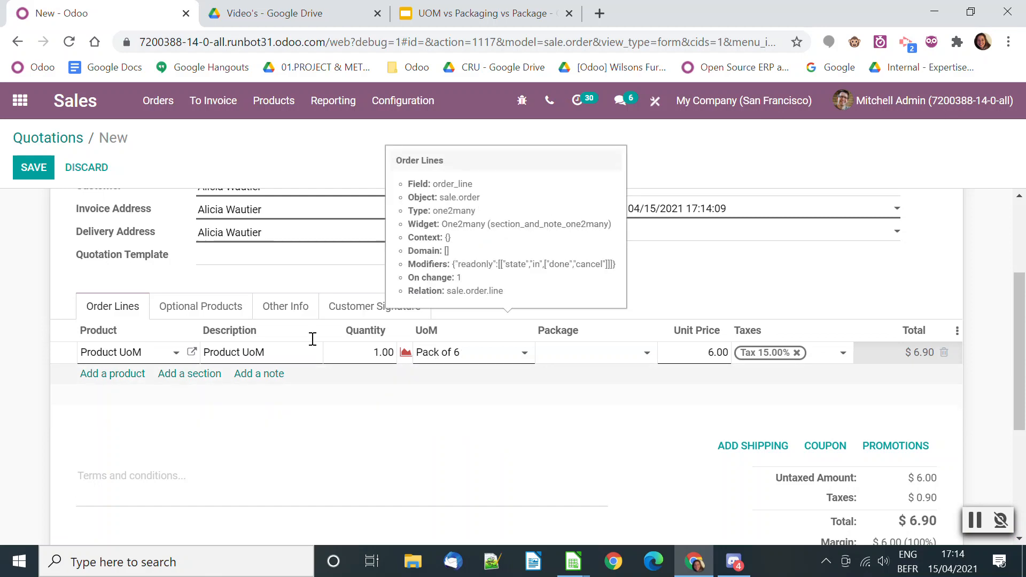
click(33, 170)
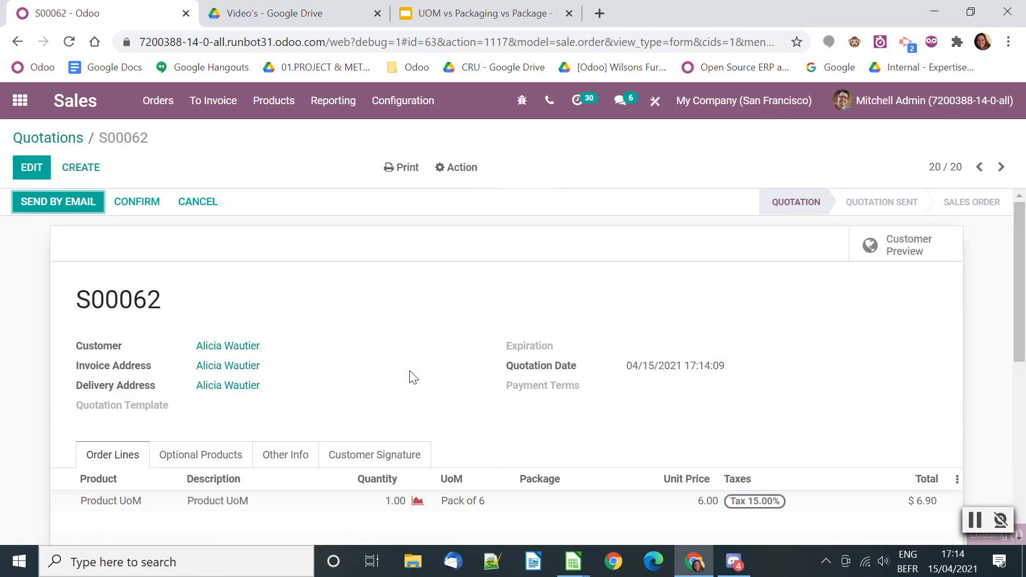
click(137, 202)
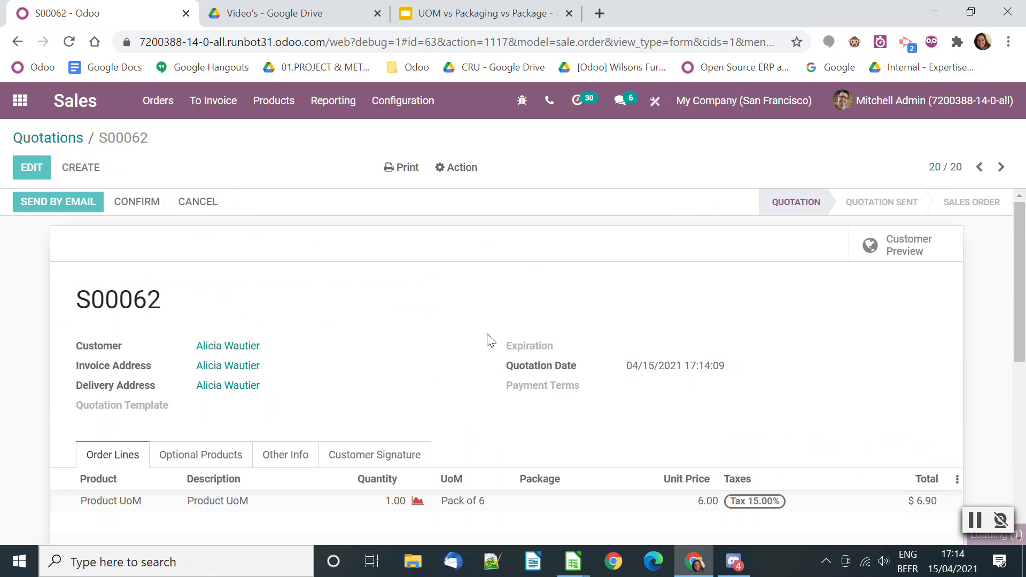
Examine the confirmed sales order's line and its delivery order, and return to the sales order
scroll(501, 406, down, 2)
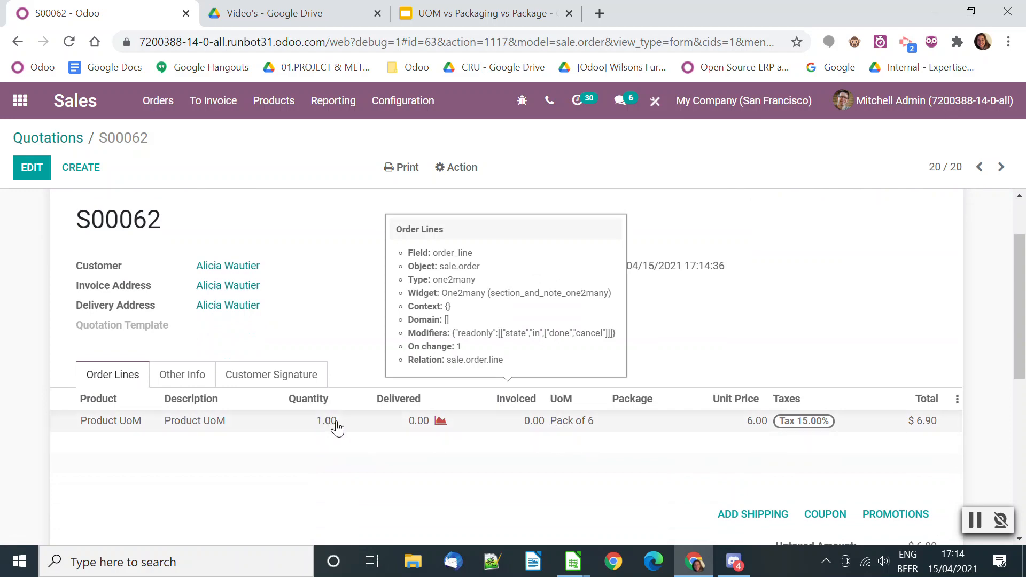
scroll(262, 323, up, 2)
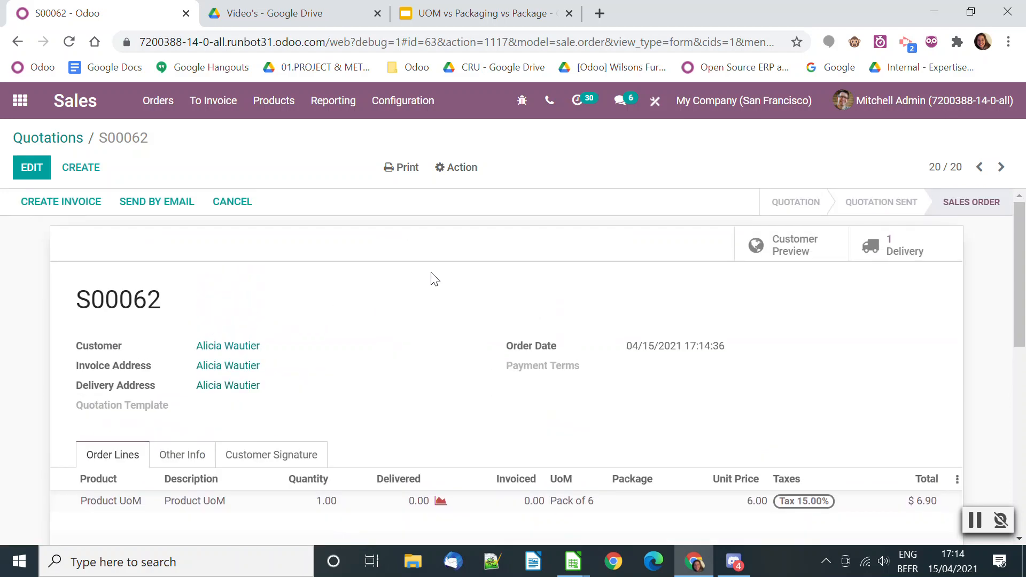
click(878, 243)
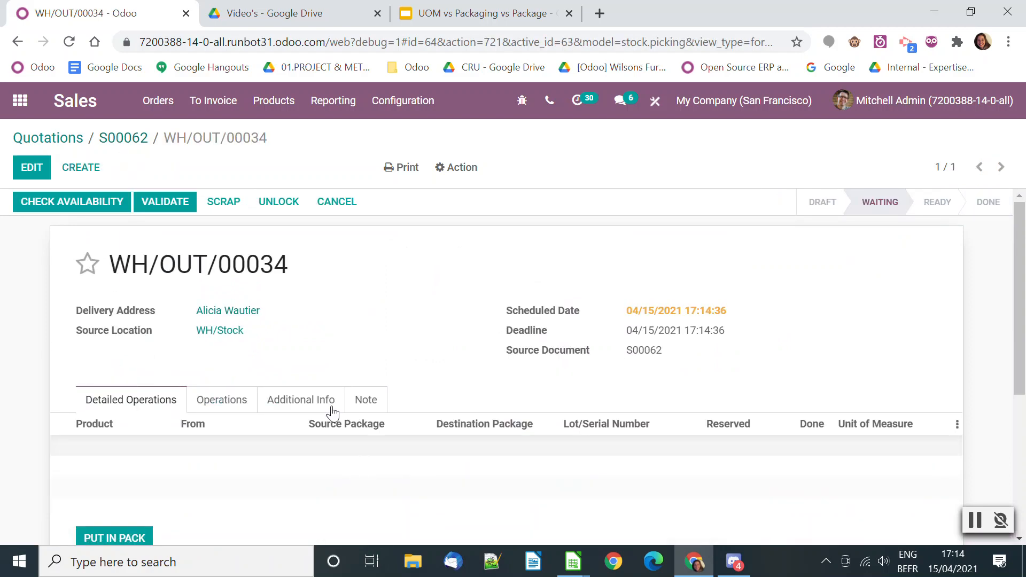
click(117, 140)
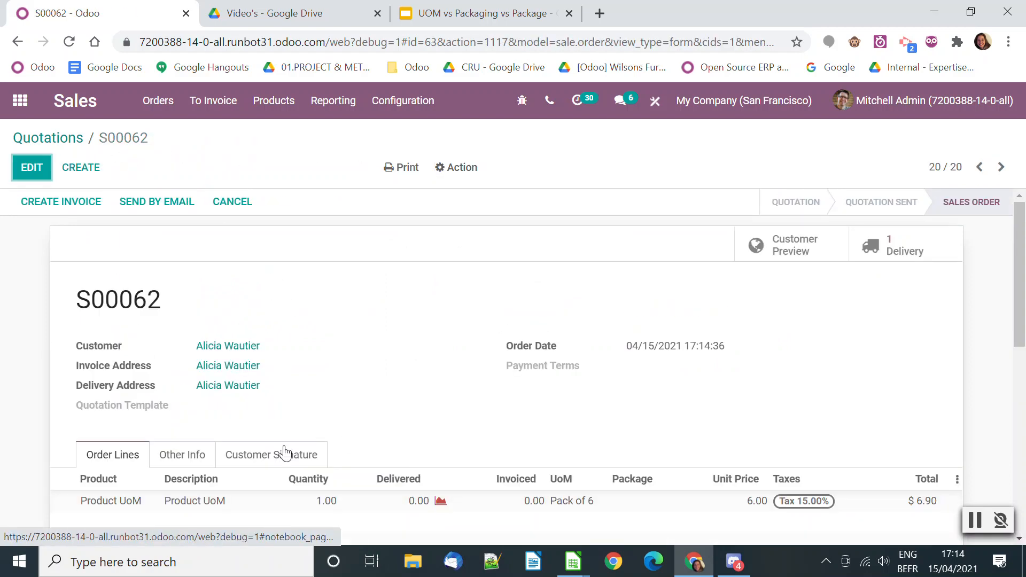
Open Product UoM from the order line, add an on-hand quantity of 10 Units in WH/Stock, and return to the sales order
click(197, 421)
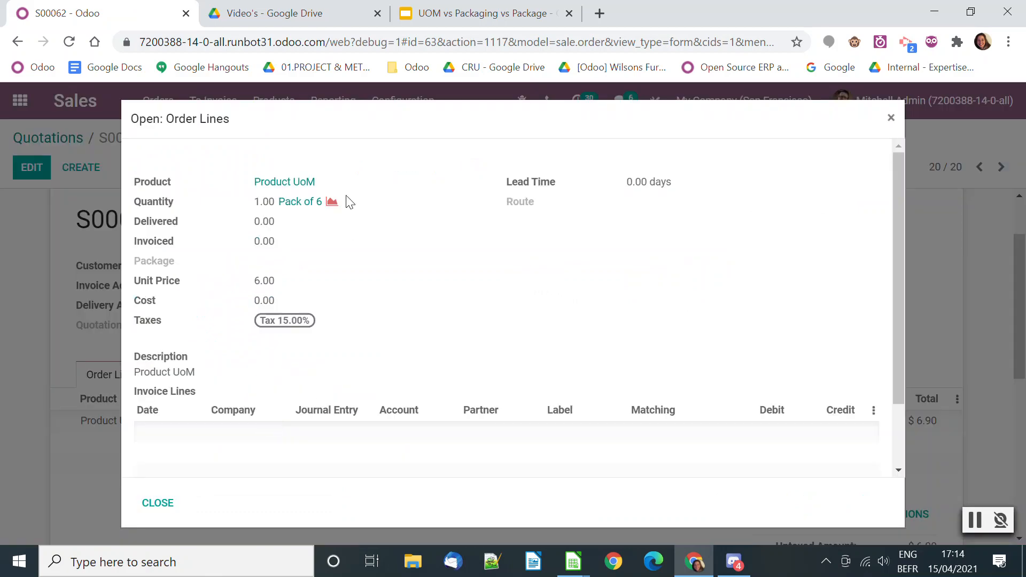
click(296, 183)
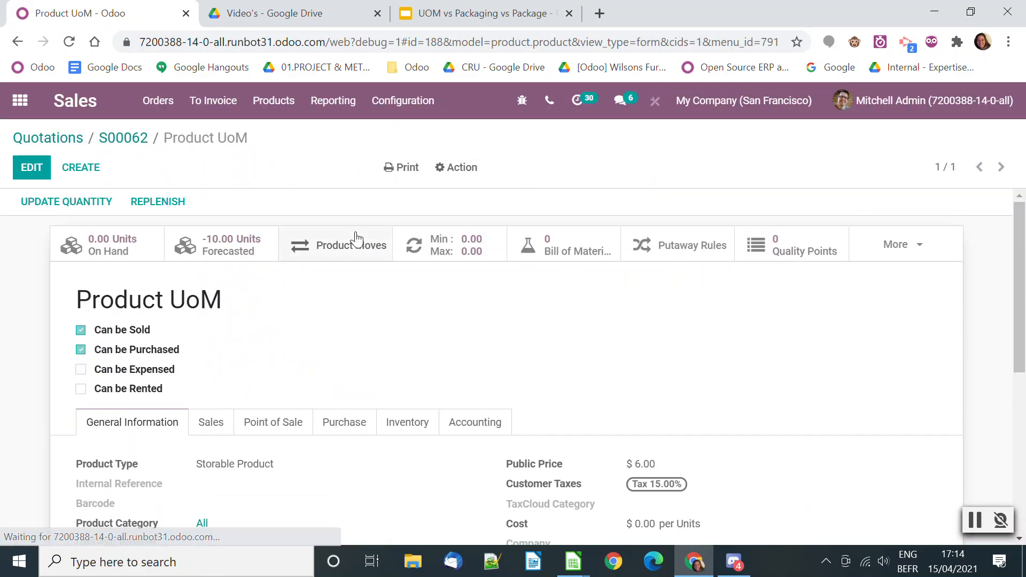
click(121, 254)
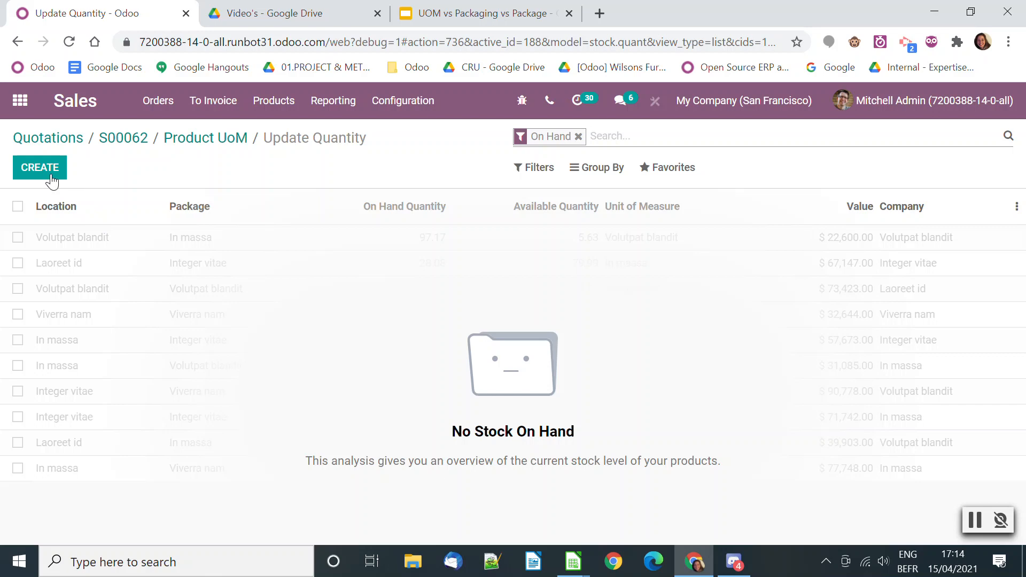
click(28, 172)
click(96, 236)
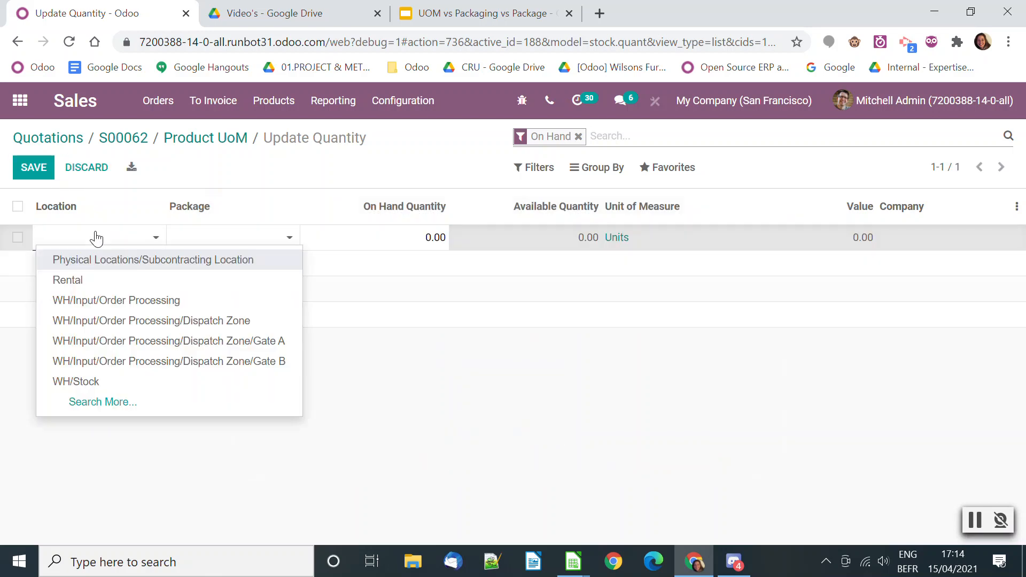
click(103, 381)
click(341, 235)
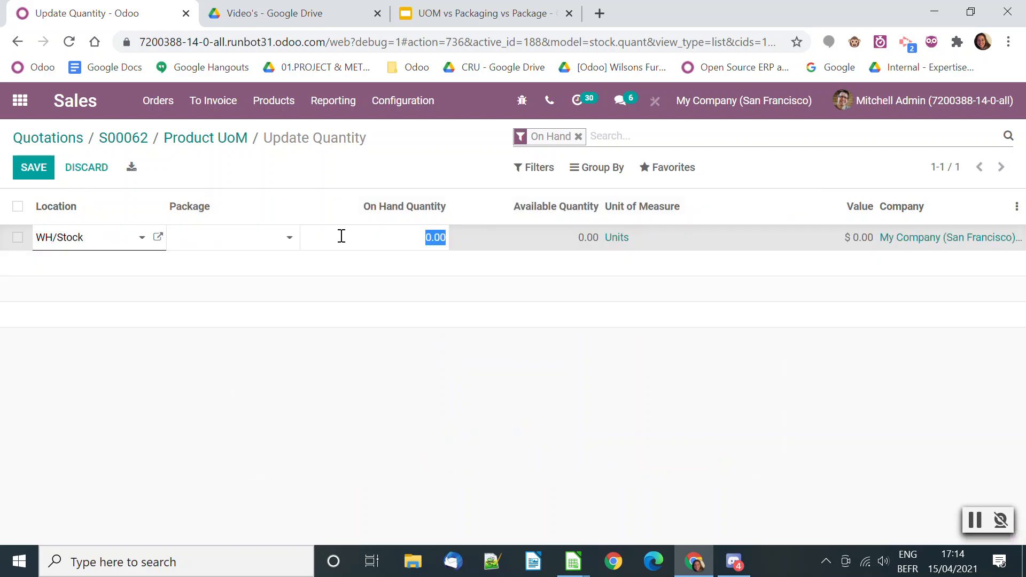
text(10)
click(136, 363)
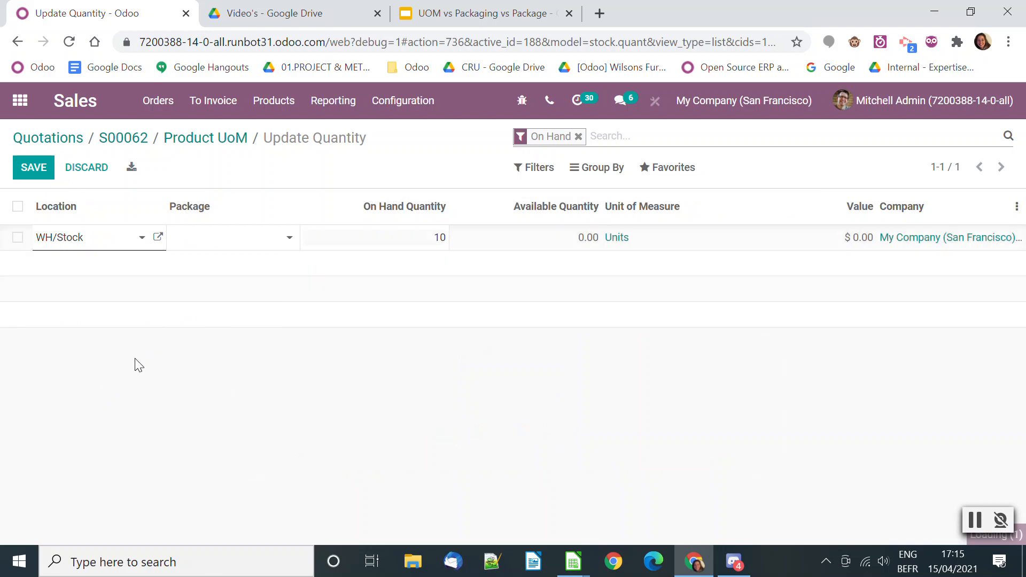
click(184, 141)
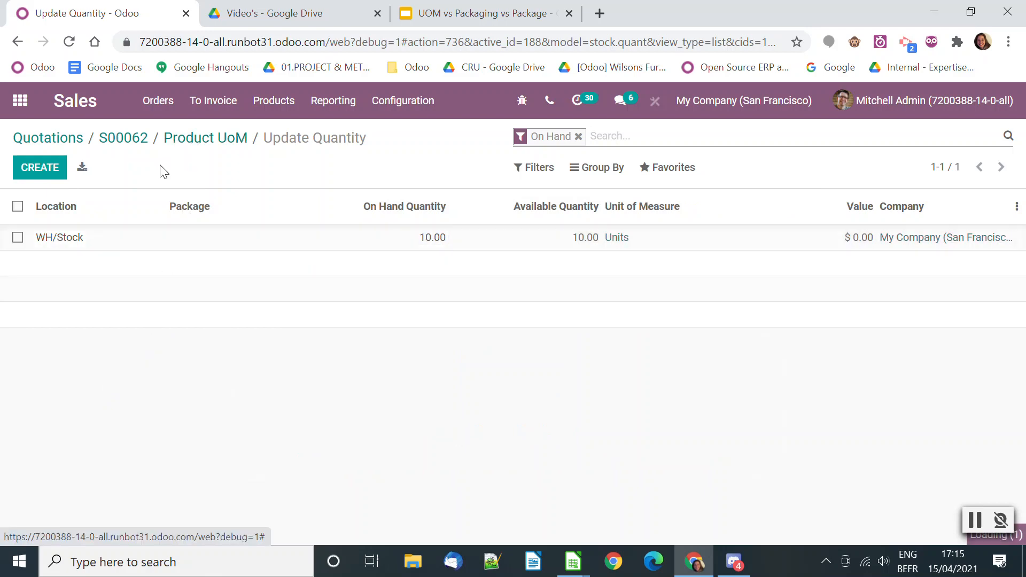
click(123, 140)
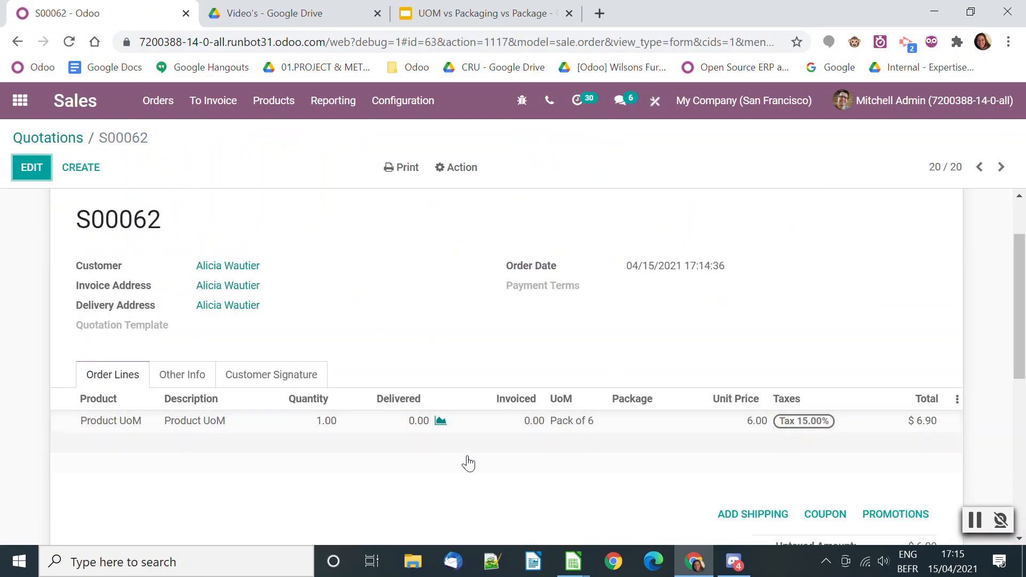
Open the sales order's delivery, check availability to reserve Product UoM, and validate it as an immediate transfer of all quantities
click(883, 239)
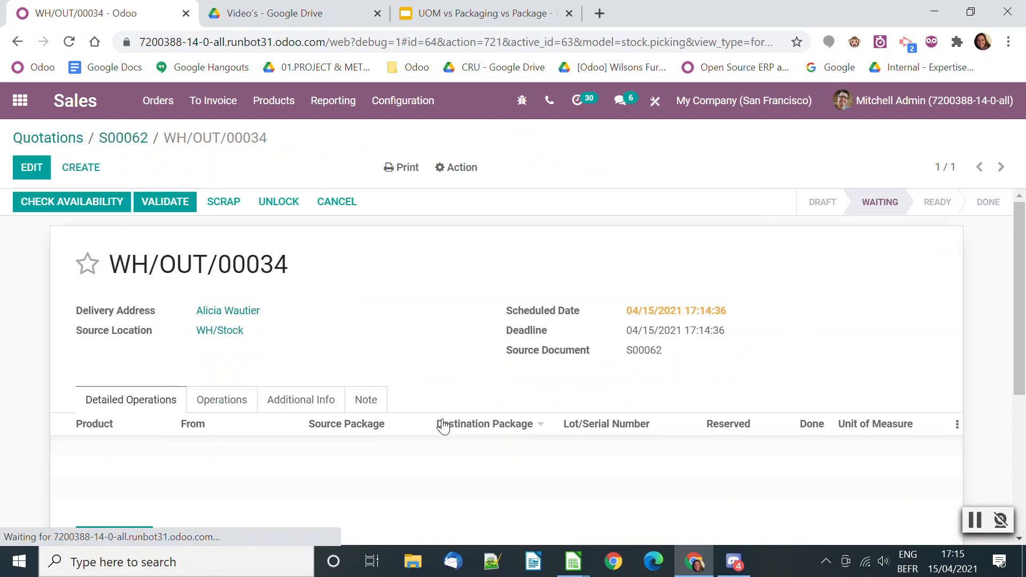
click(83, 202)
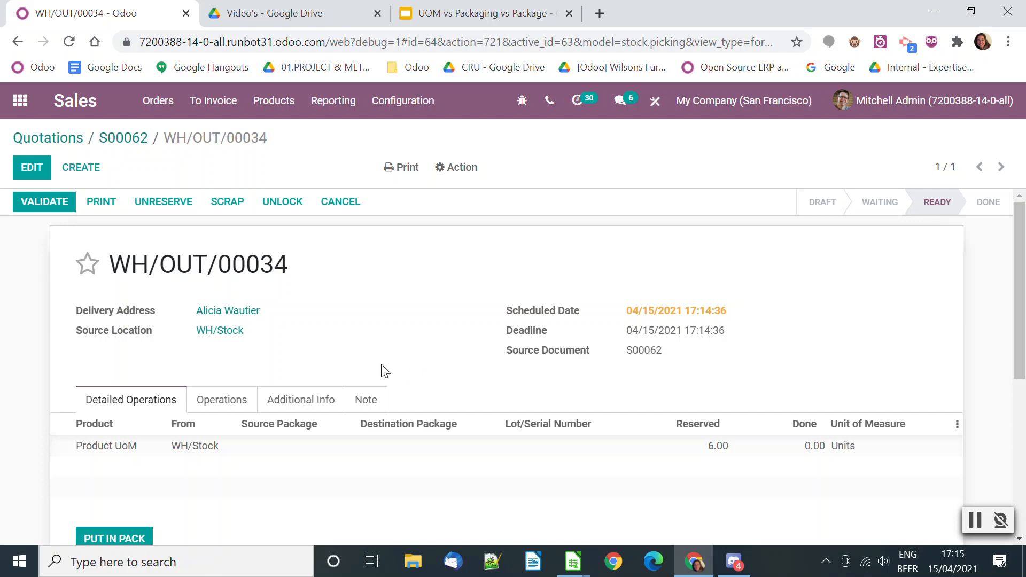
click(32, 202)
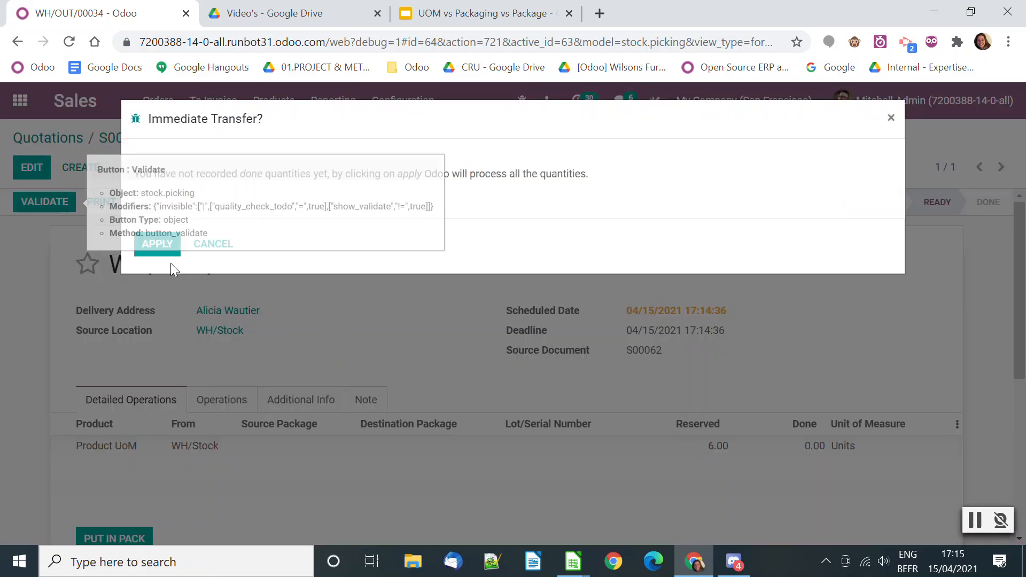
click(160, 245)
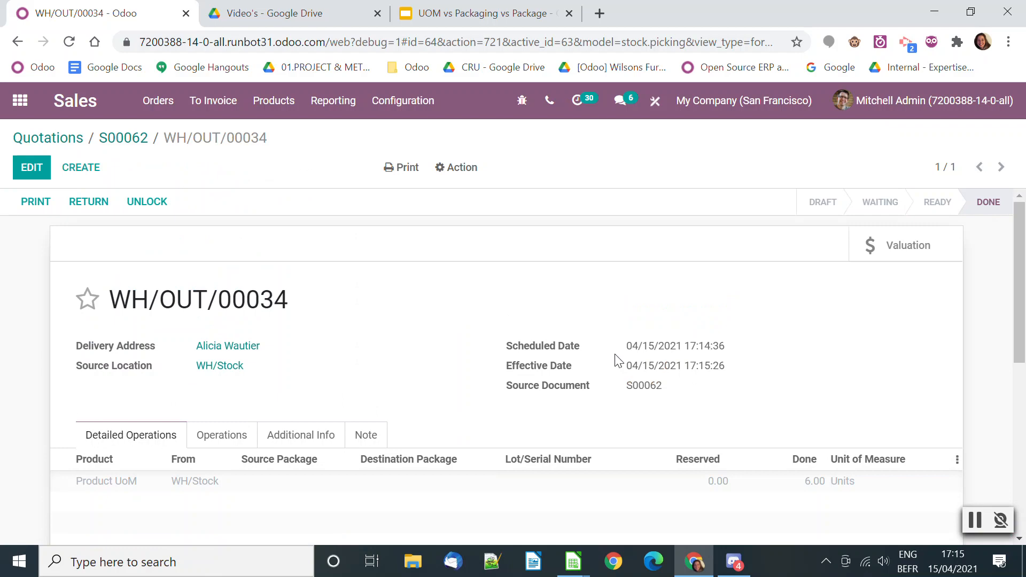
click(333, 103)
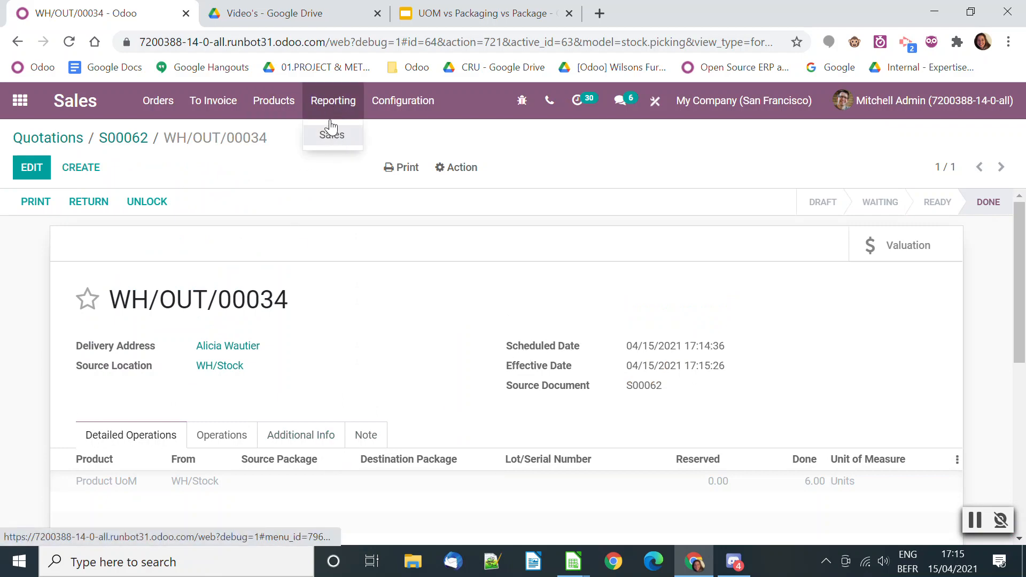
click(20, 101)
scroll(553, 406, down, 2)
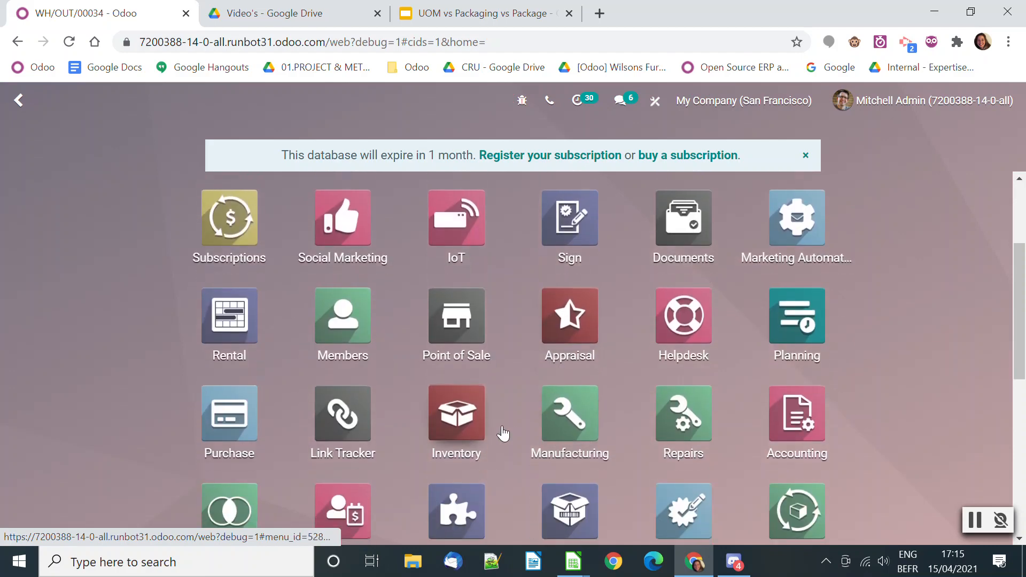
Switch to the UOM vs Packaging vs Package deck in Google Slides and present it full screen from the Units of measure slide
click(481, 13)
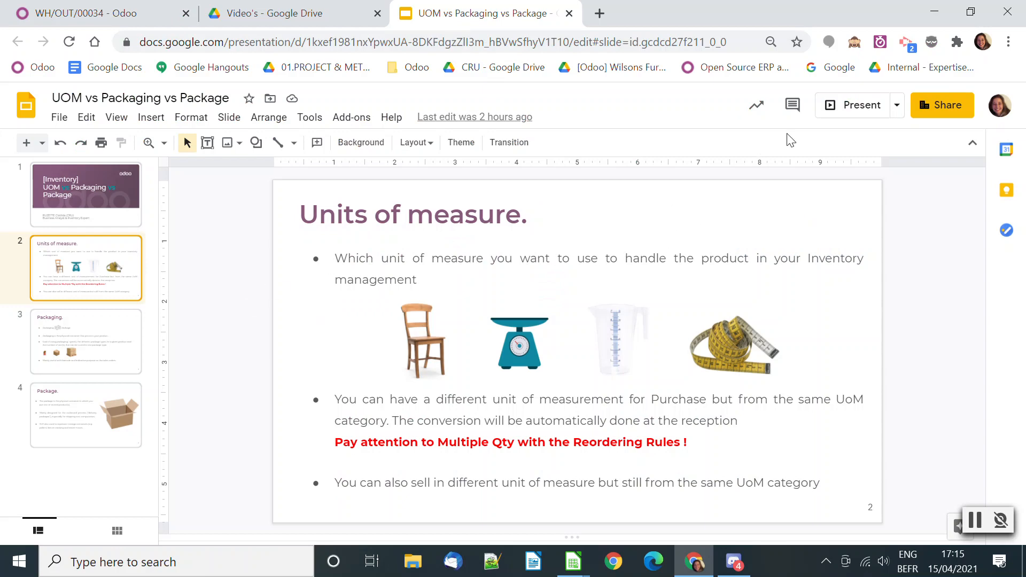
click(872, 105)
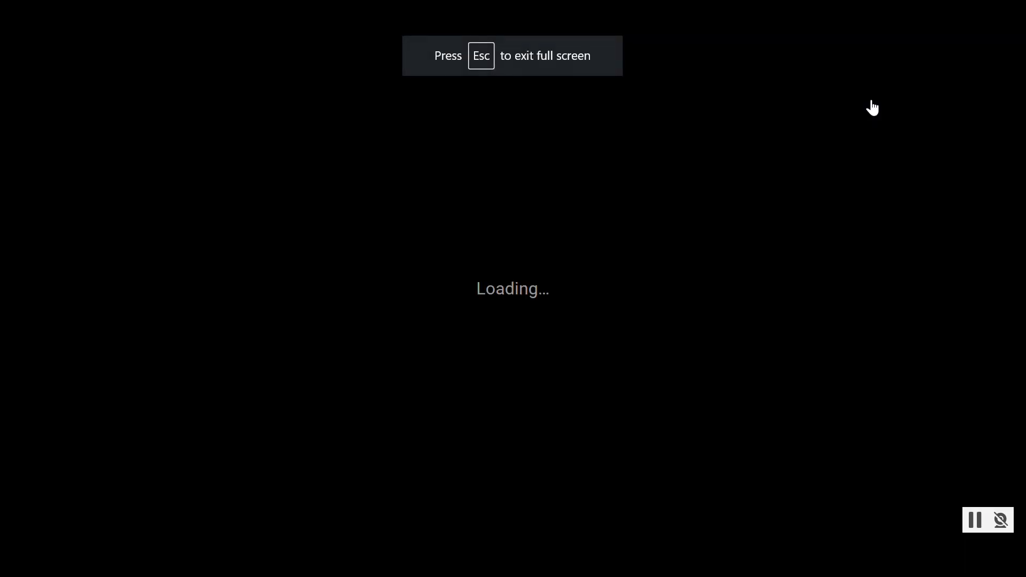
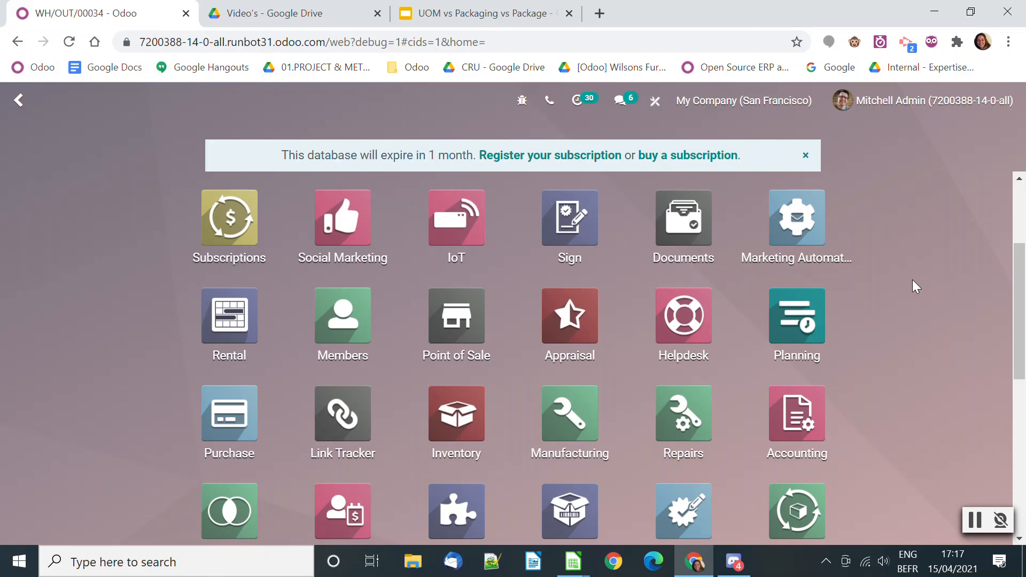
Open the product list in the Inventory app
scroll(913, 282, down, 3)
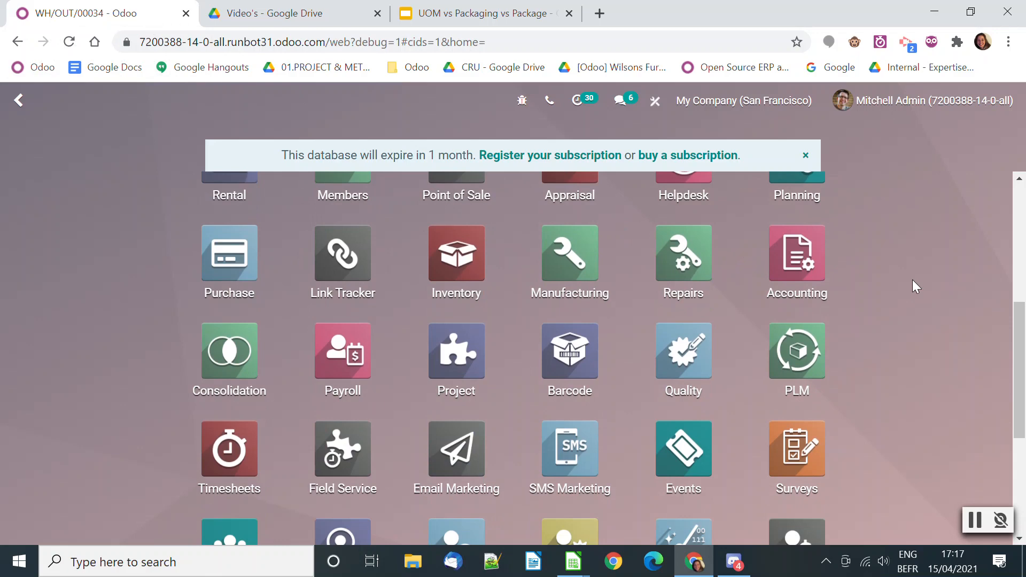
click(457, 262)
click(257, 101)
click(302, 102)
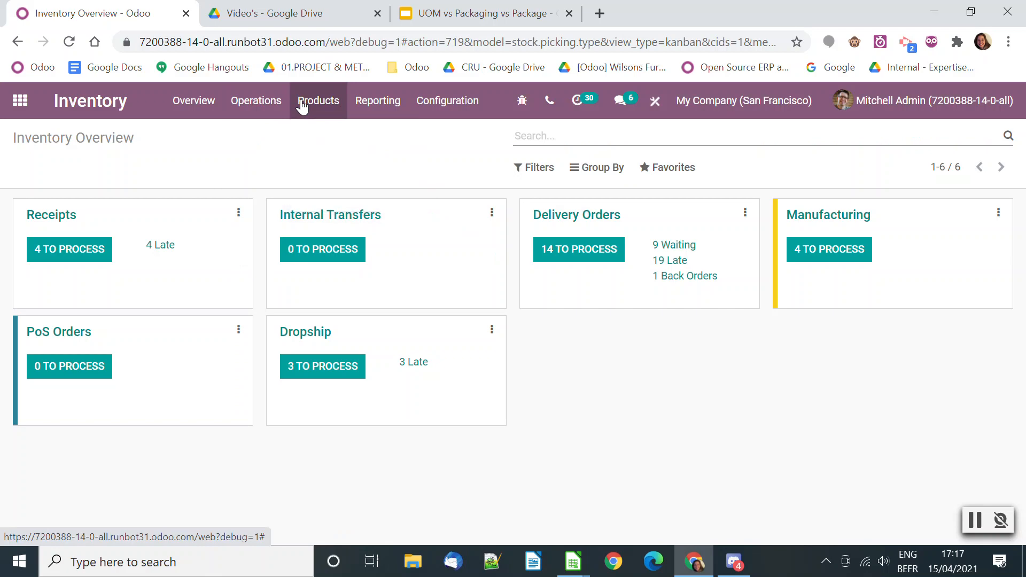
click(302, 102)
click(316, 136)
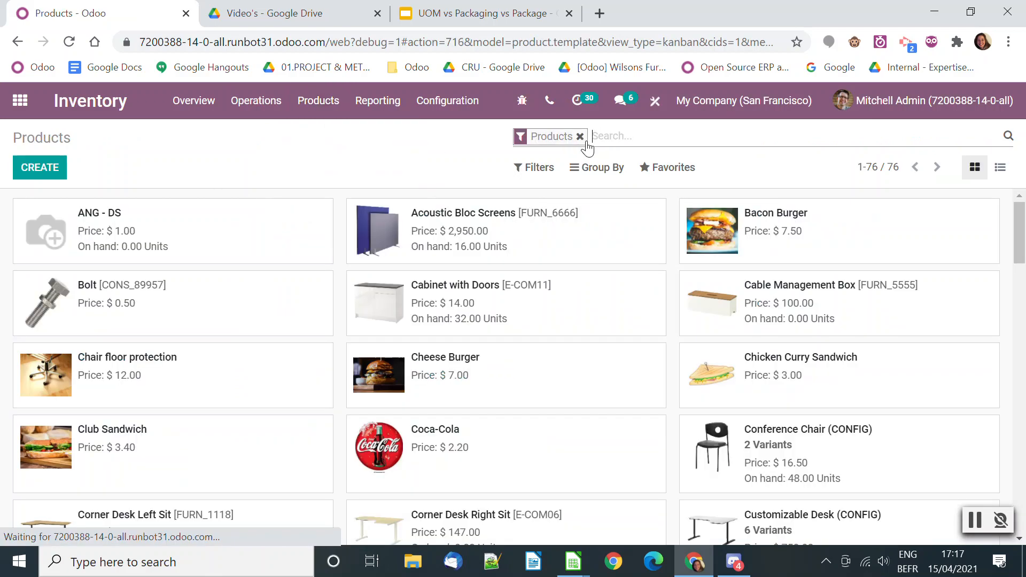
Find Product UoM by searching the products for PRODU, and bring up the packaging section of its inventory settings
text(PRODU)
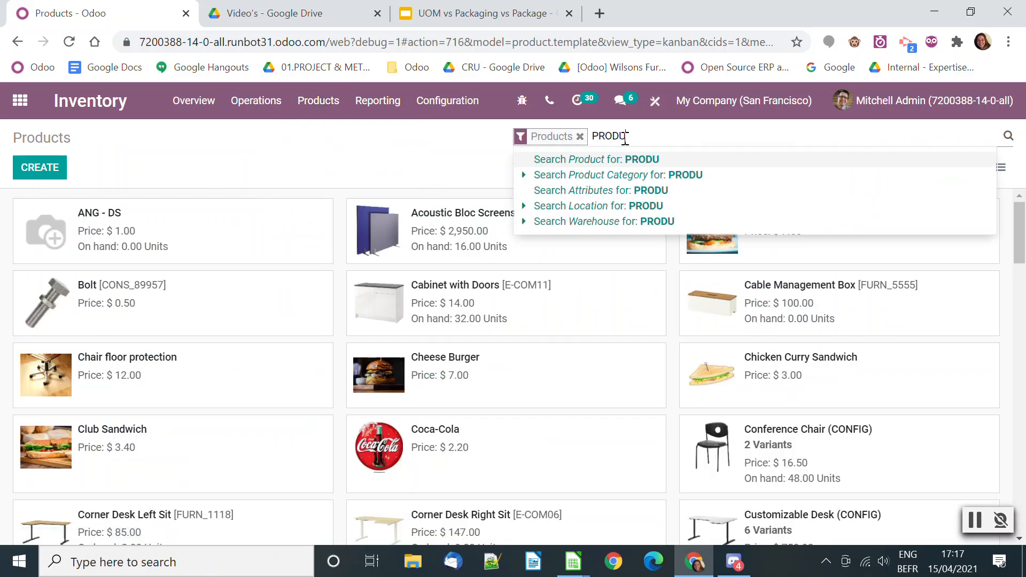
key(Return)
click(183, 249)
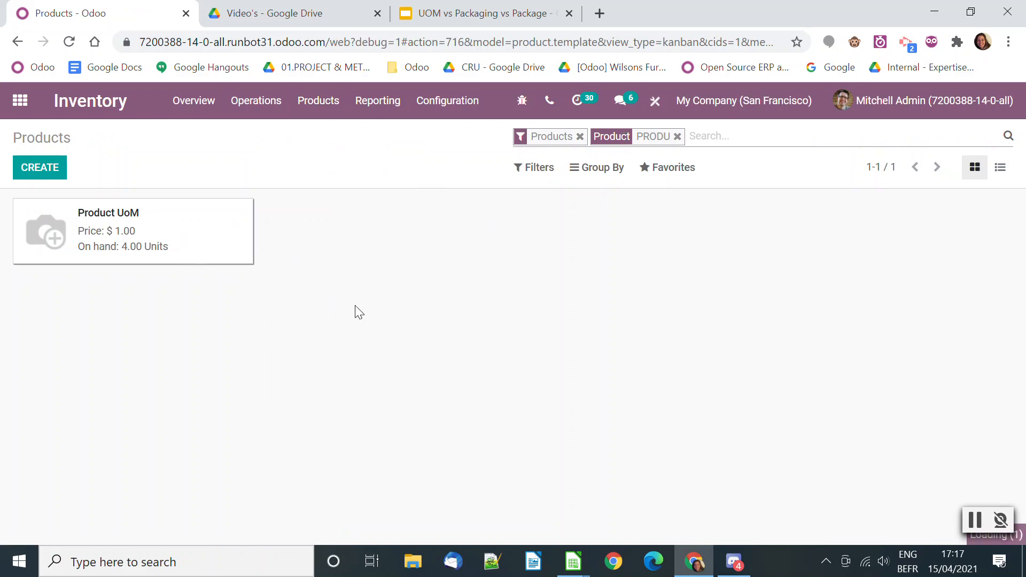
scroll(323, 396, down, 5)
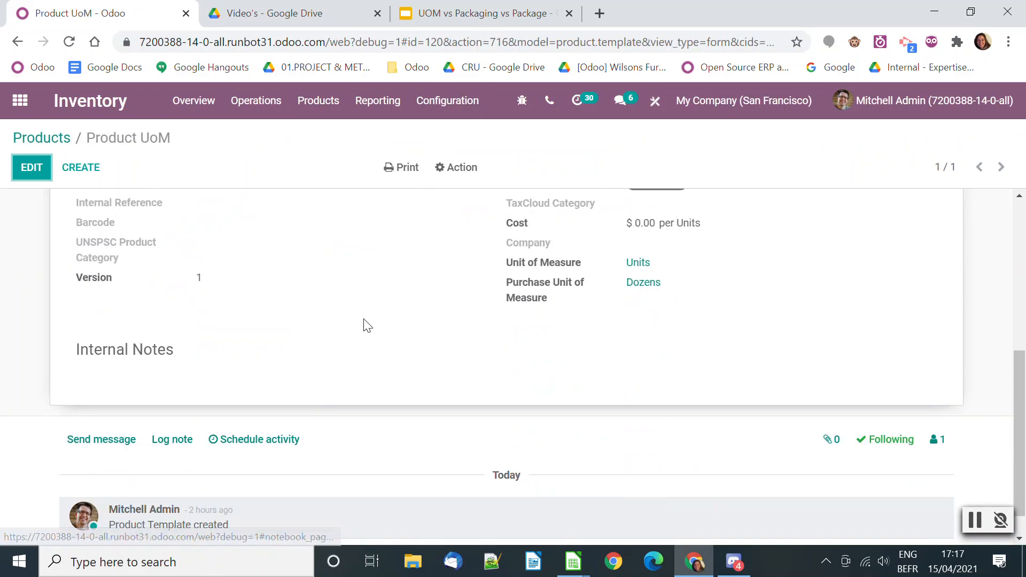
scroll(364, 325, up, 3)
click(466, 279)
scroll(339, 389, down, 5)
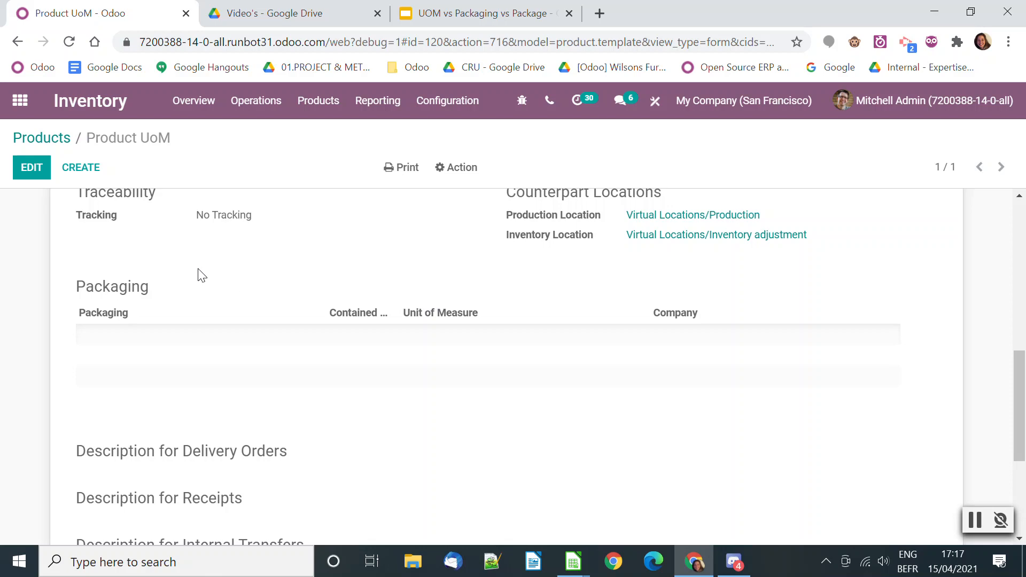
Edit Product UoM and add a packaging named Pack of 5 with a contained quantity of 5 and barcode Pack5
click(32, 170)
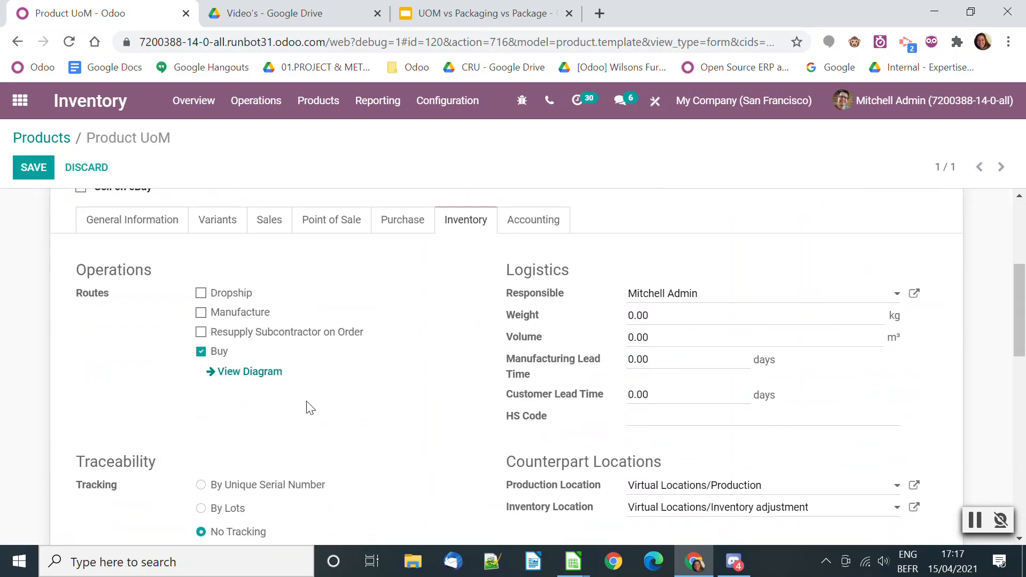
scroll(309, 396, down, 8)
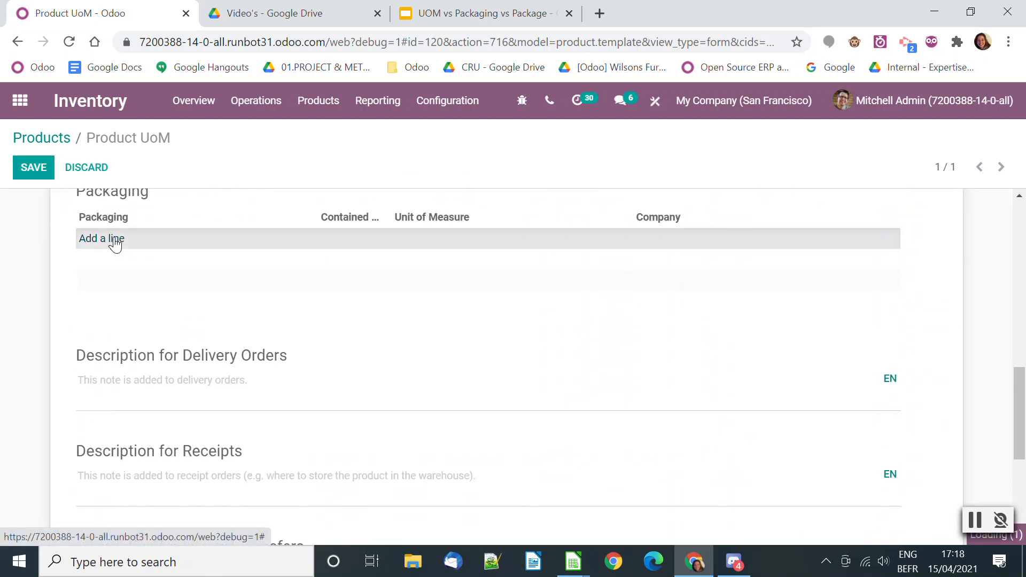
click(115, 240)
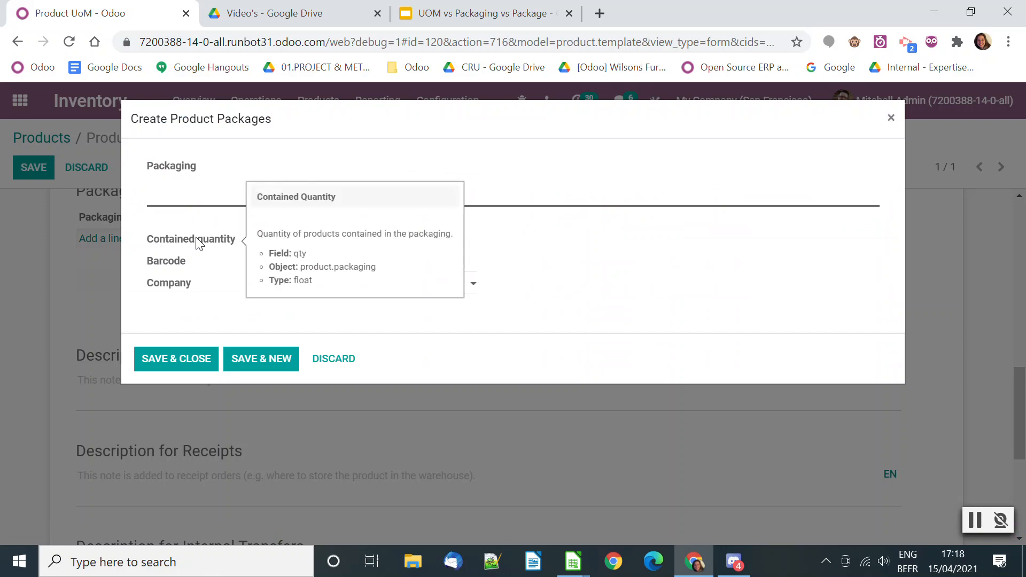
text(Pack of )
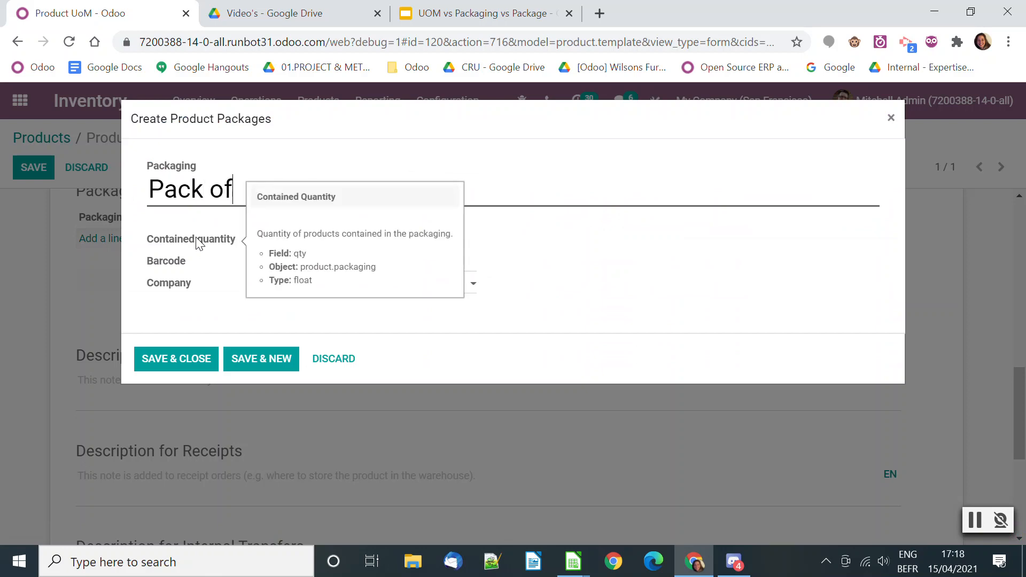
text(5)
click(309, 241)
drag(309, 241, 259, 240)
text(5)
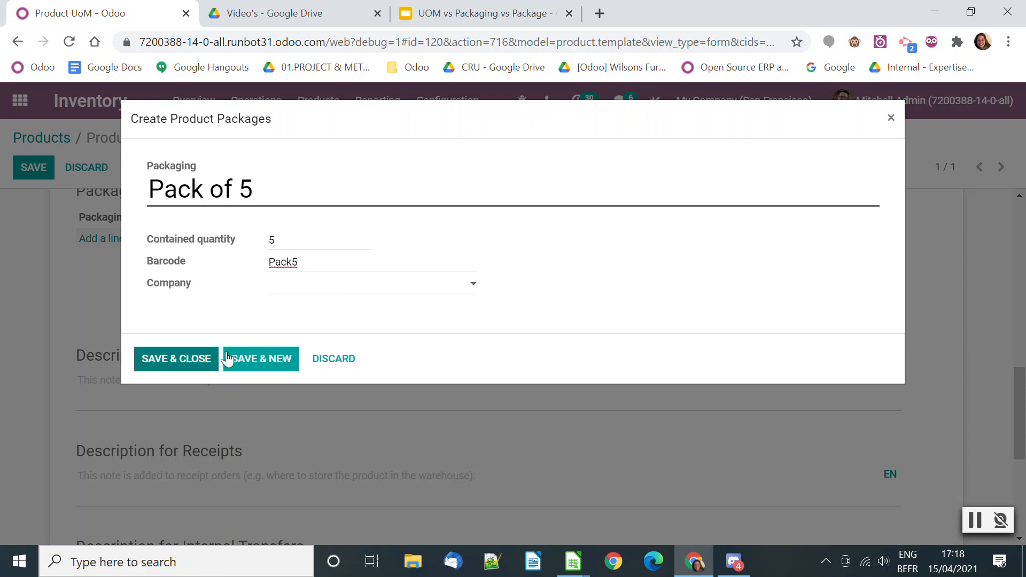
click(173, 363)
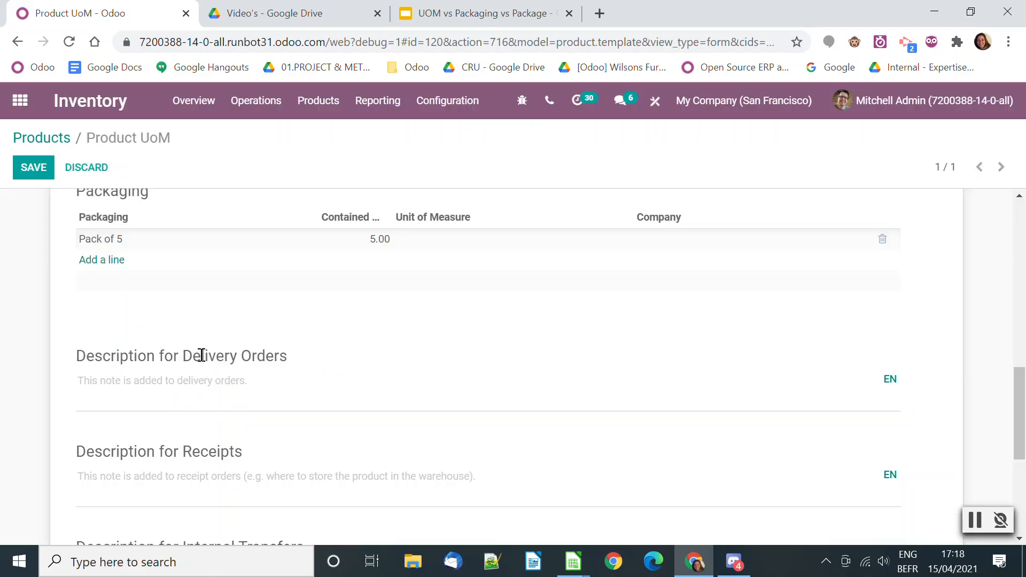
Add a second packaging named Box with a contained quantity of 25 and fill in its barcode
click(112, 261)
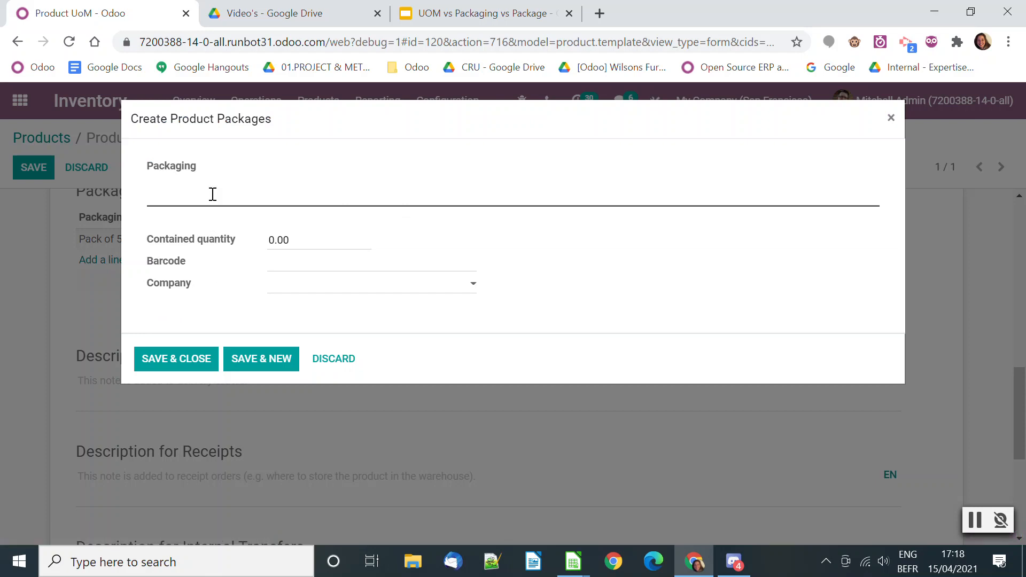
text(Boc)
key(BackSpace)
text(xof)
key(BackSpace)
key(BackSpace)
text(of)
key(BackSpace)
key(BackSpace)
key(BackSpace)
key(Tab)
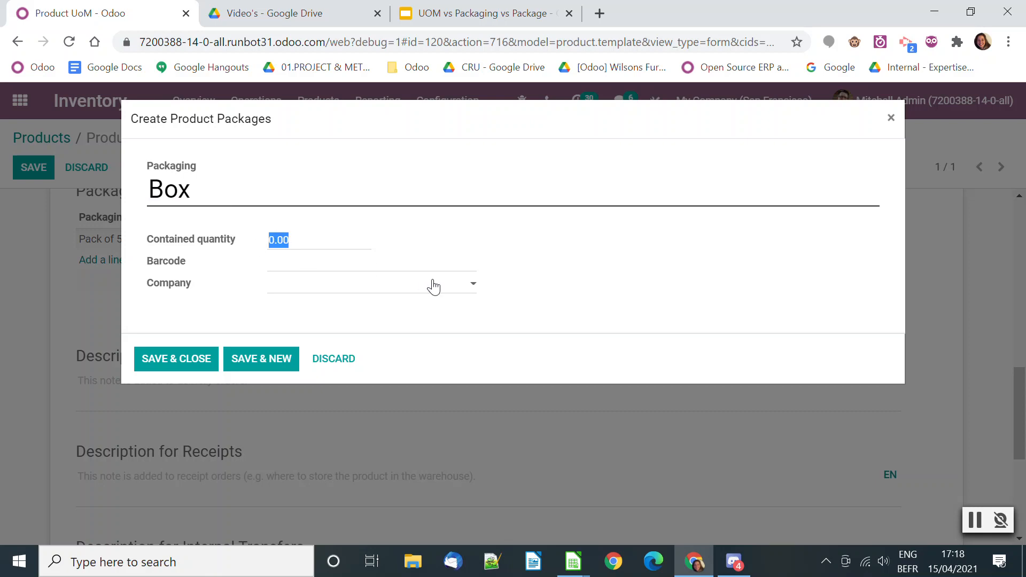
text(2)
click(352, 264)
text(Box)
click(184, 365)
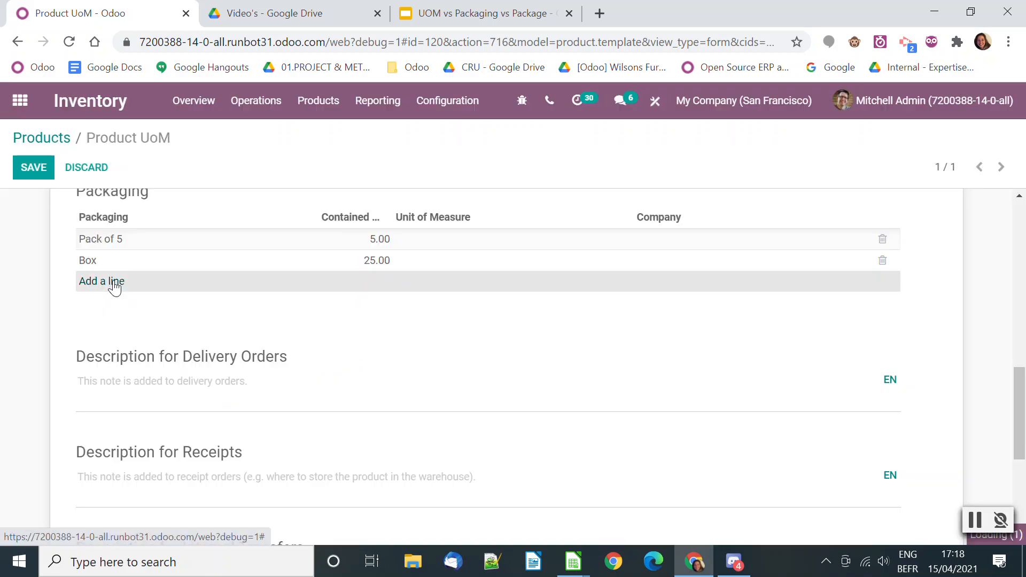
Add a third packaging named Pallet with a contained quantity of 100 and barcode Pallet100, and save the product
click(113, 283)
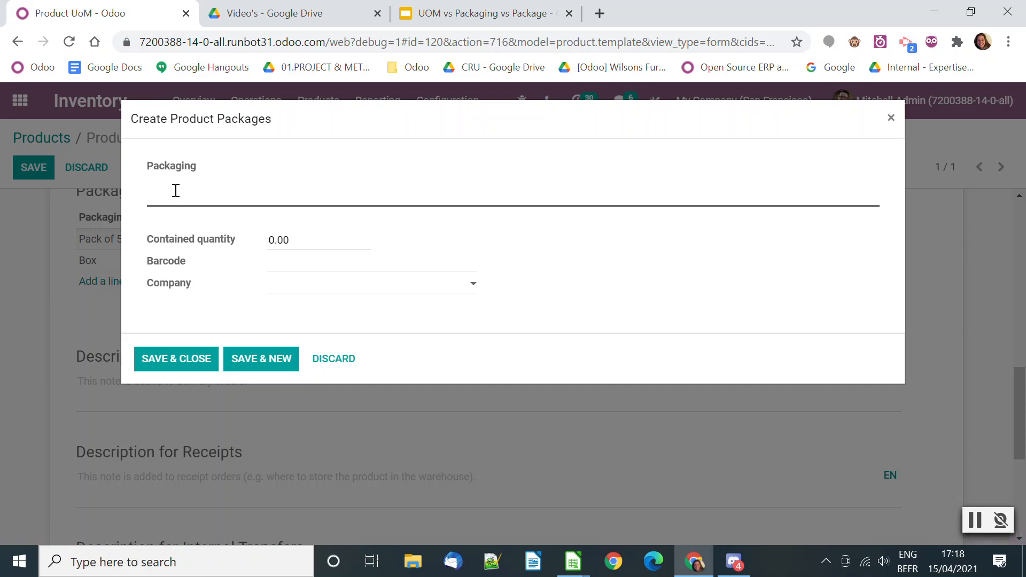
text(Pallet)
click(305, 240)
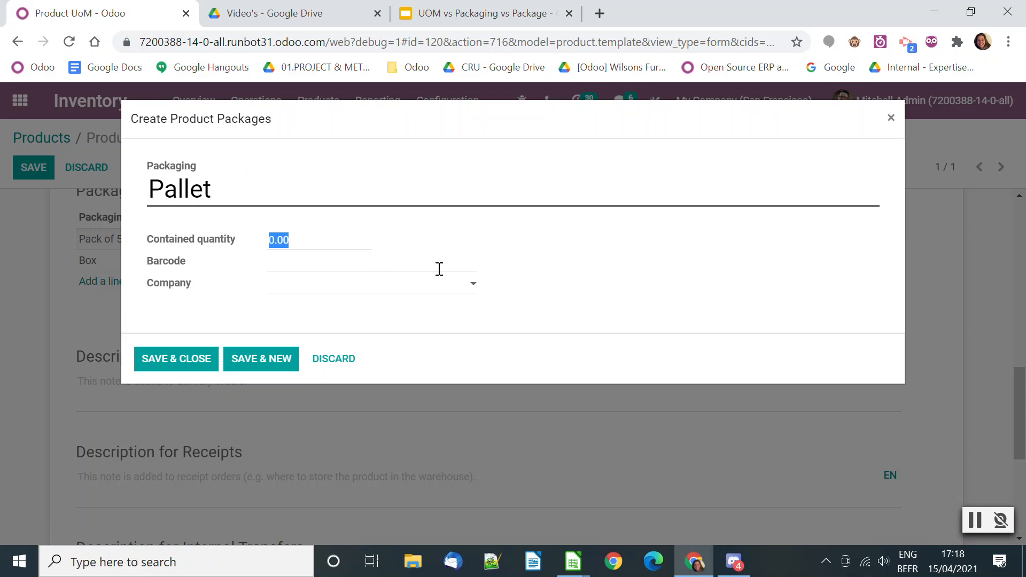
text(100)
click(356, 265)
text(Pallet100)
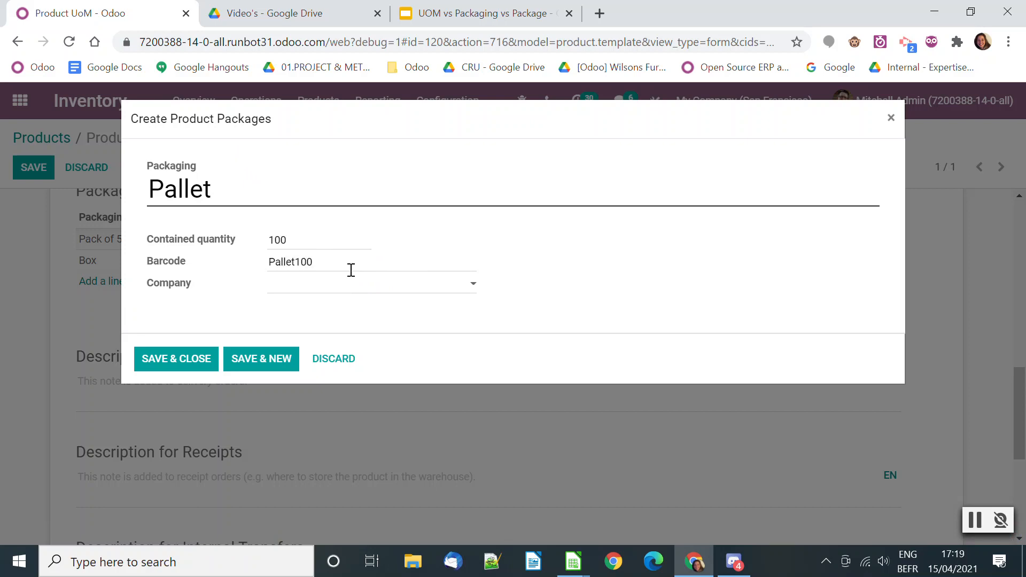
click(163, 365)
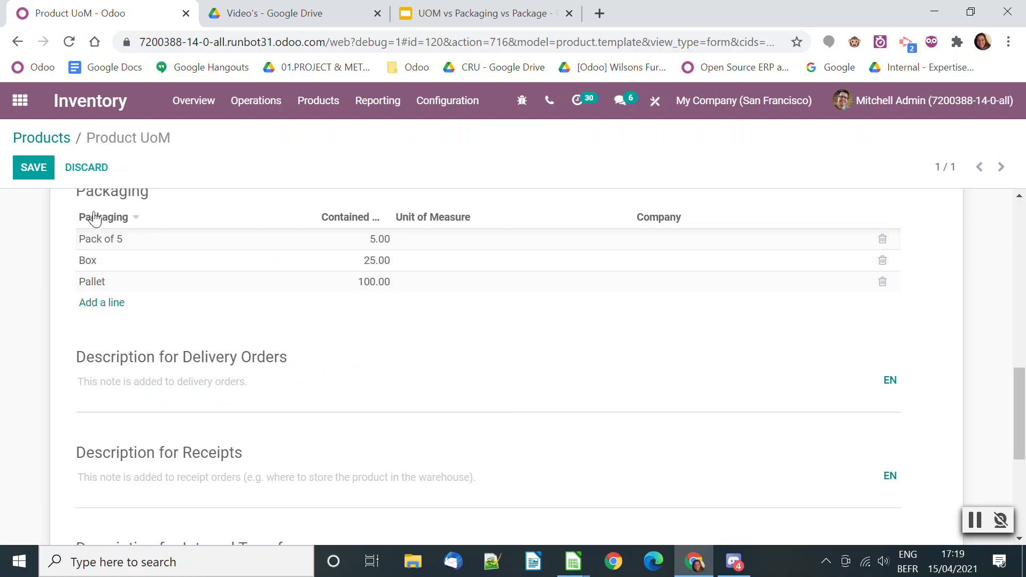
click(32, 168)
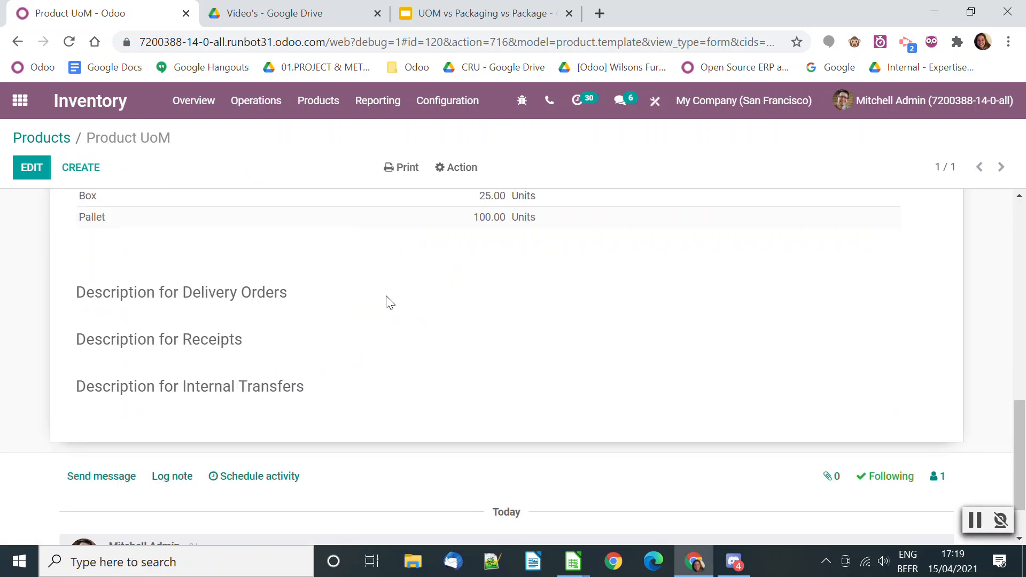
scroll(361, 349, up, 3)
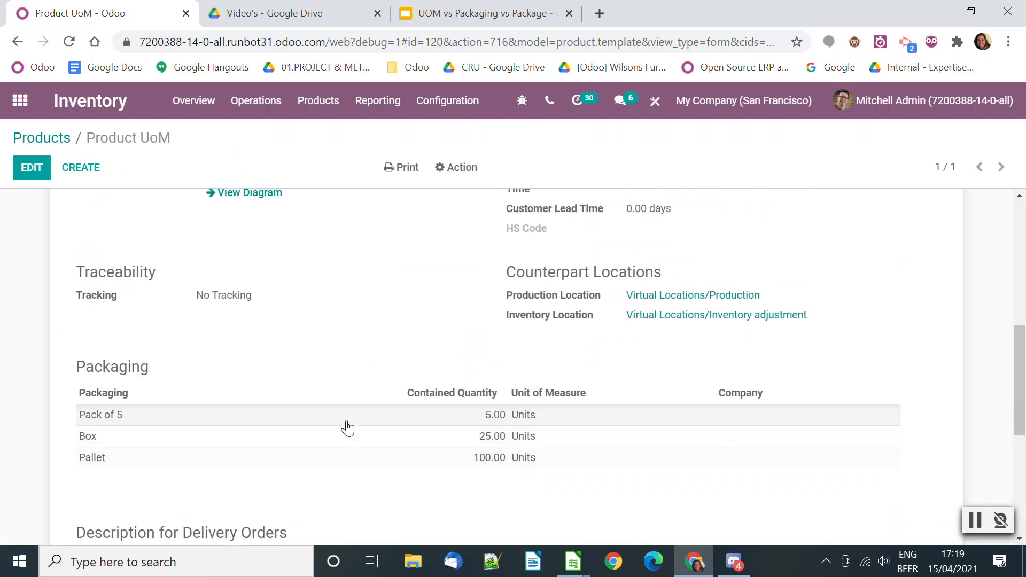
mouse_move(353, 474)
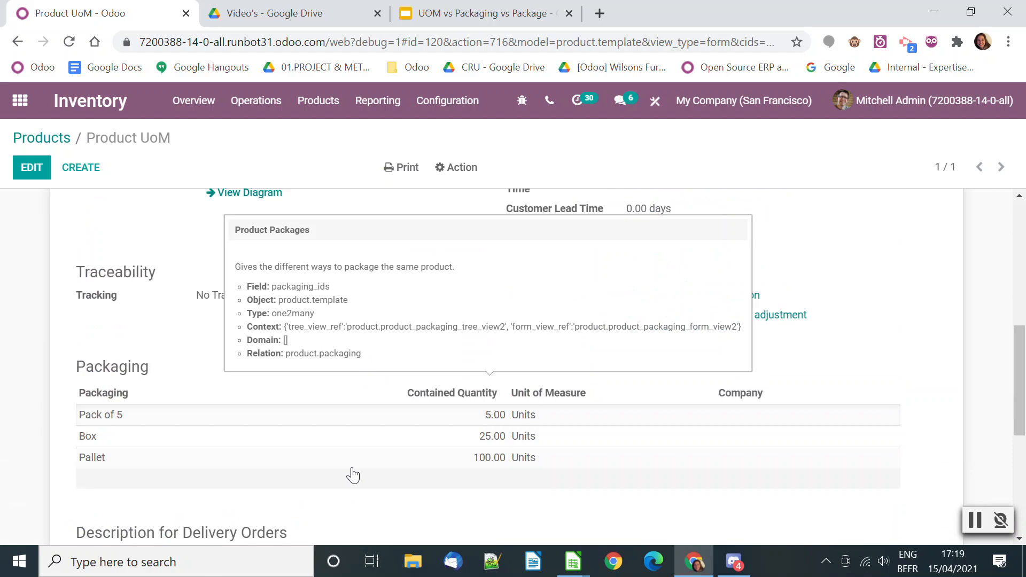
Duplicate the product's browser tab and create a request for quotation in the Purchase app for vendor Azure Interior
right_click(134, 14)
click(172, 105)
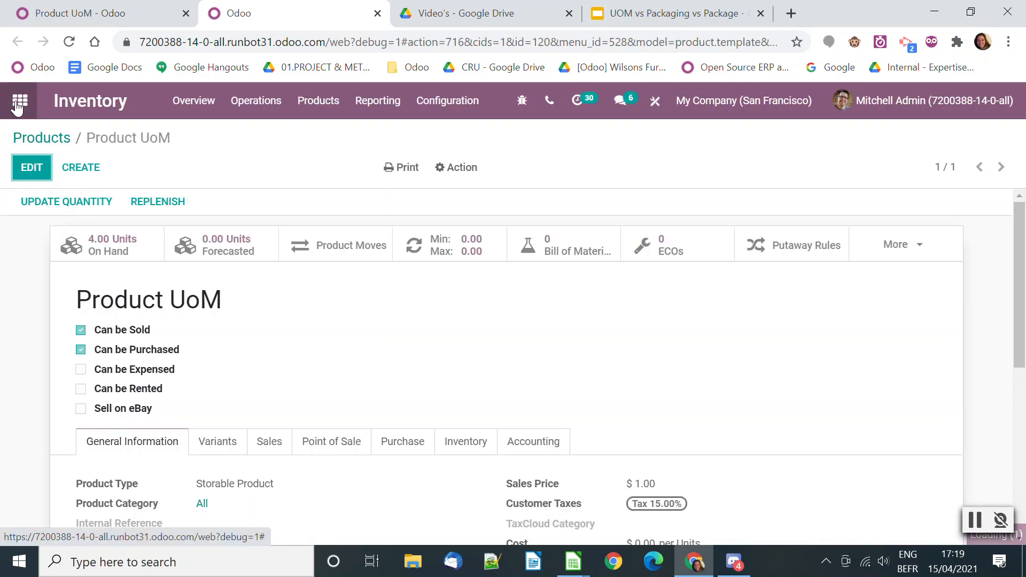
click(30, 118)
scroll(695, 417, down, 5)
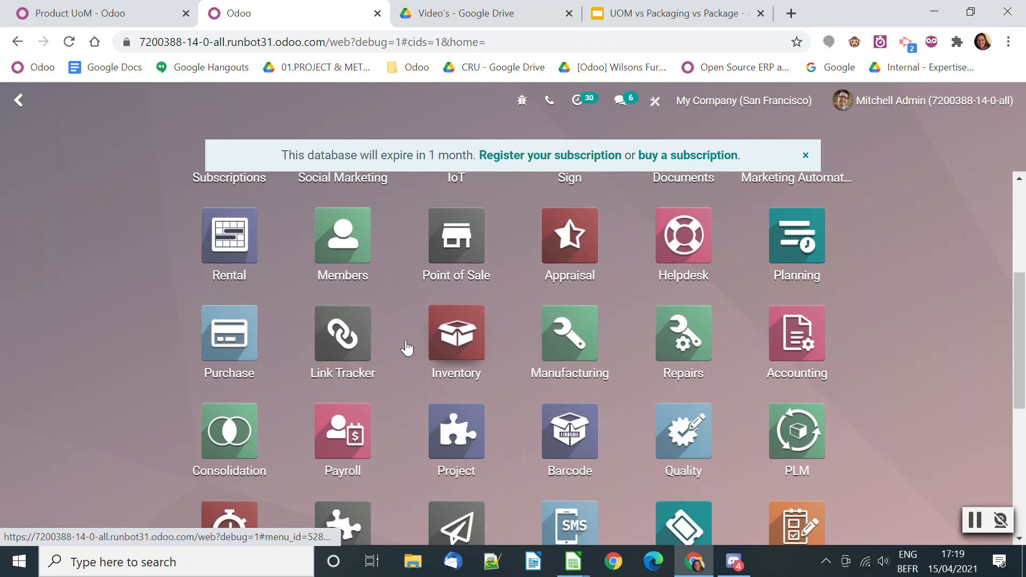
click(214, 329)
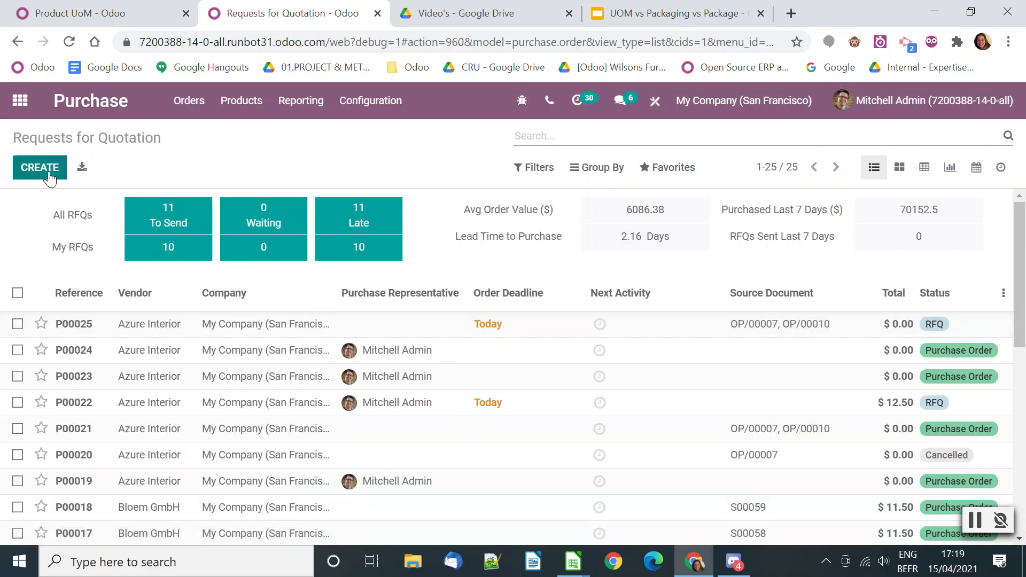
click(36, 167)
click(234, 326)
click(246, 349)
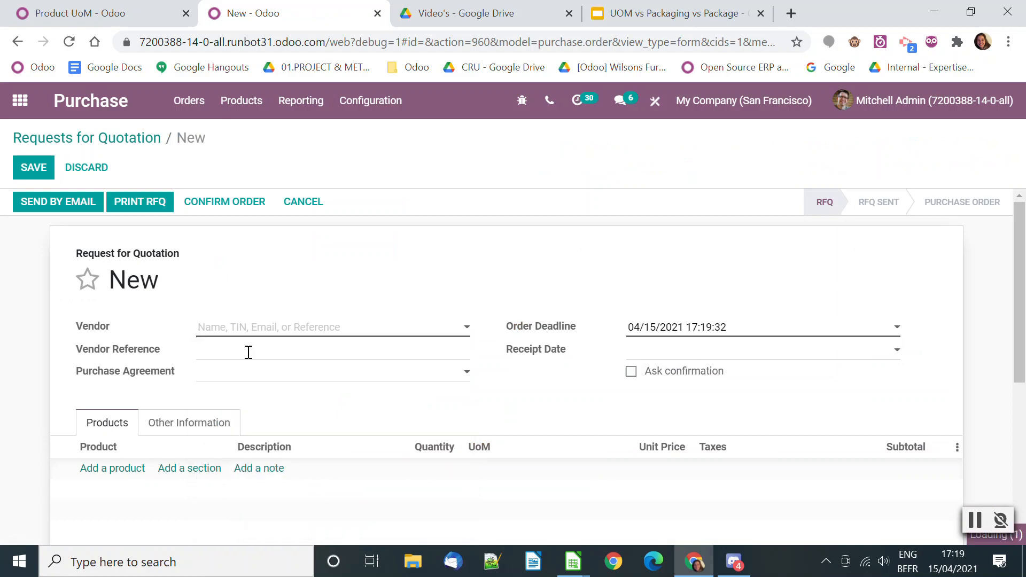
Add an order line for Product UoM with Units as unit of measure and a quantity of 100
click(128, 469)
text(produ)
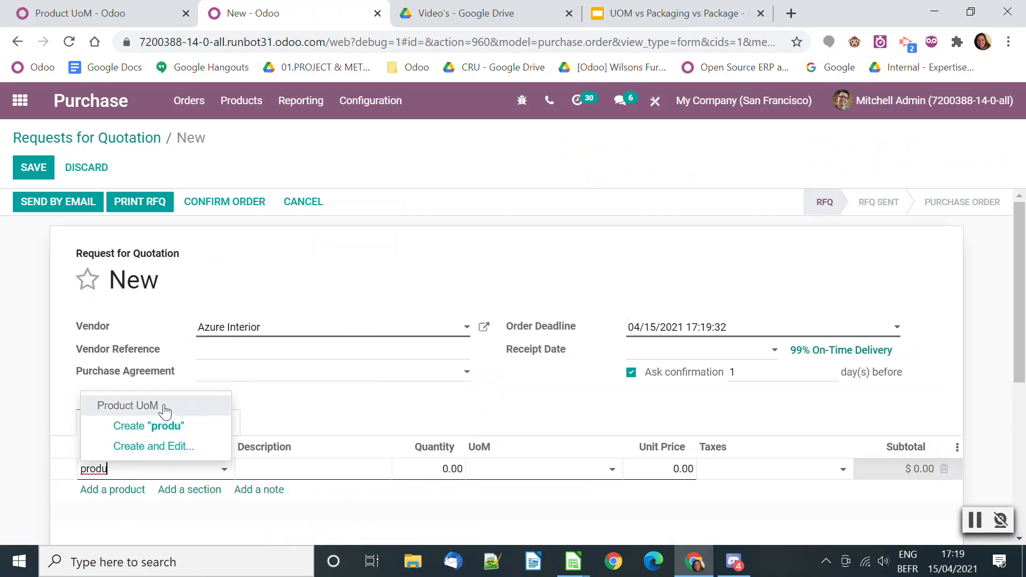
click(162, 408)
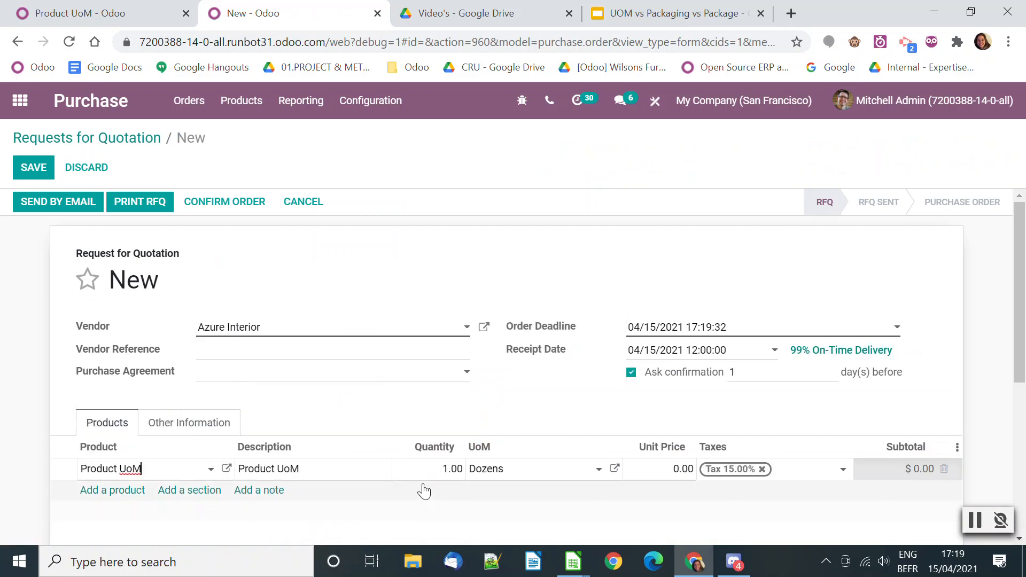
click(555, 472)
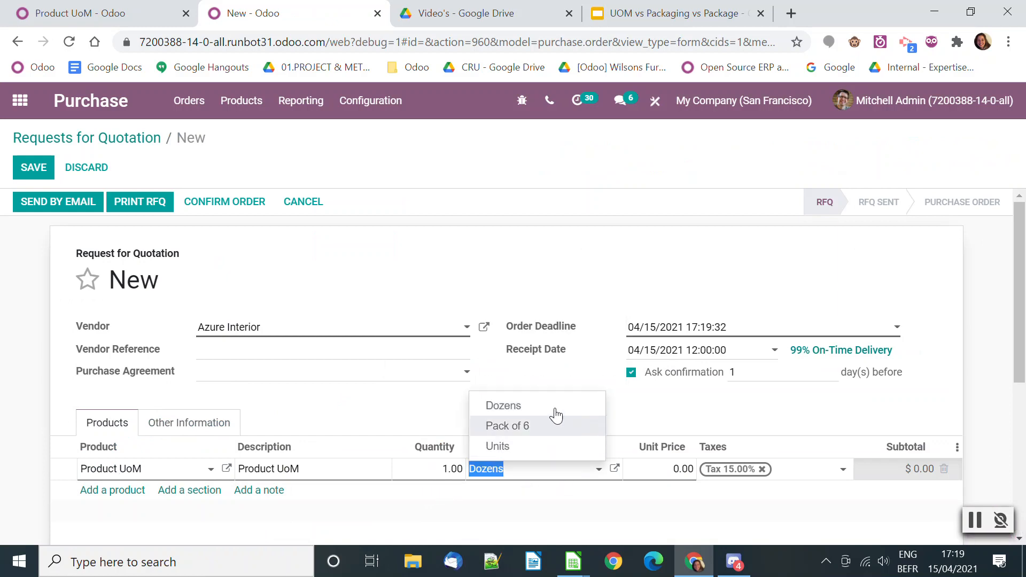
click(544, 449)
click(426, 471)
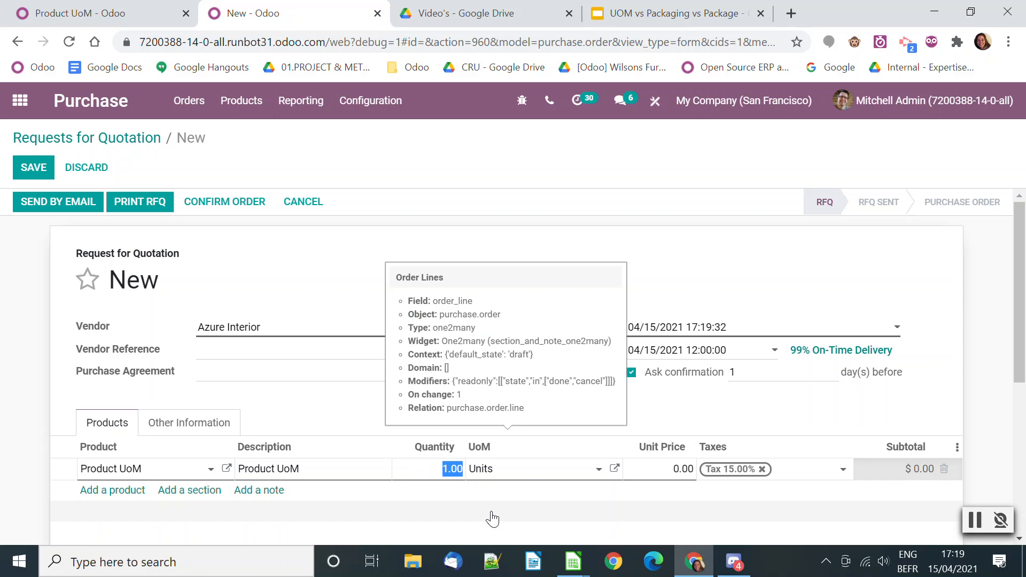
text(8)
key(BackSpace)
key(BackSpace)
key(BackSpace)
click(337, 408)
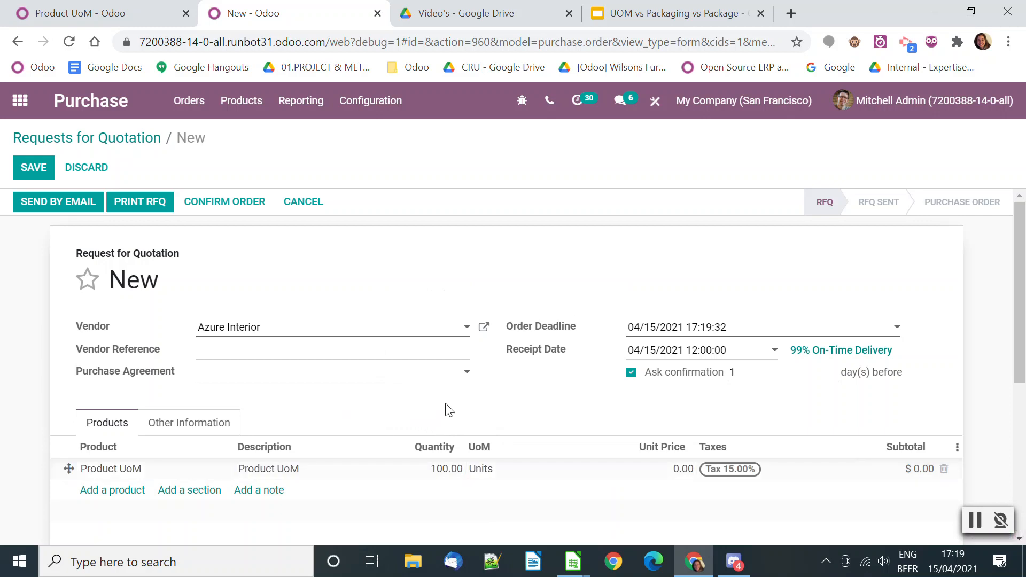
Confirm the purchase order and open its receipt
click(235, 203)
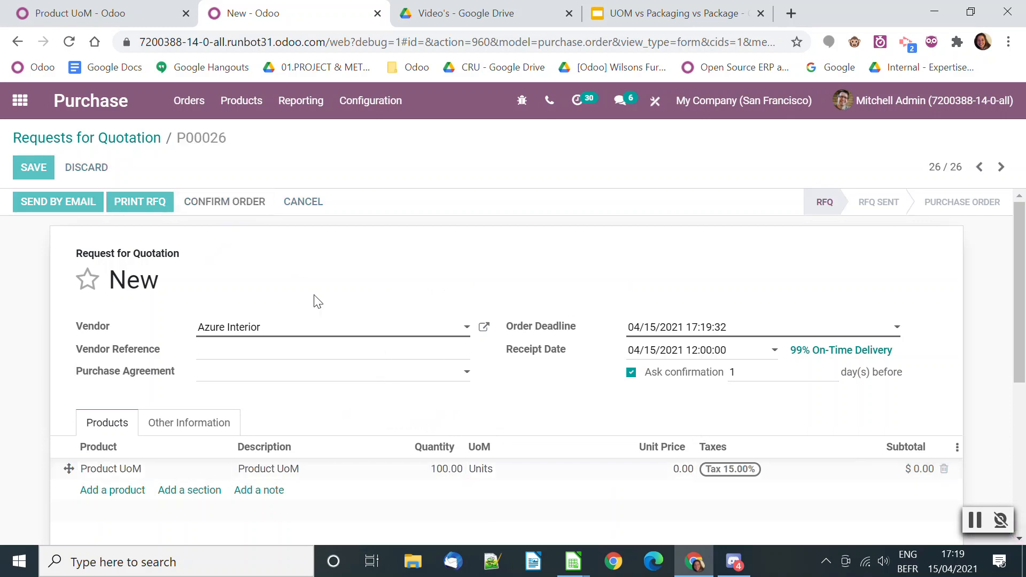
click(875, 245)
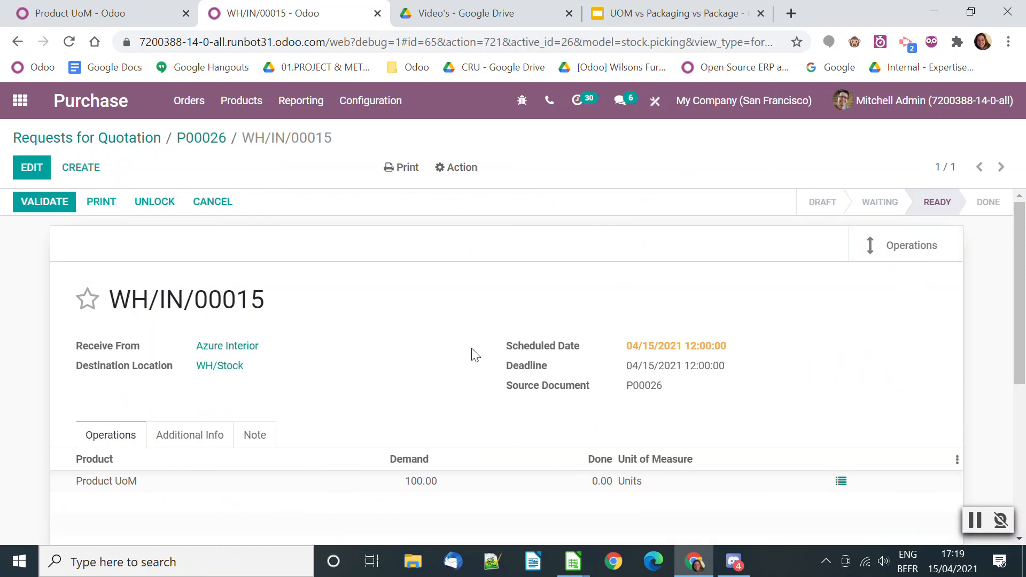
Switch to the Barcode app and open its operations overview
click(19, 101)
scroll(594, 368, down, 4)
scroll(584, 389, down, 2)
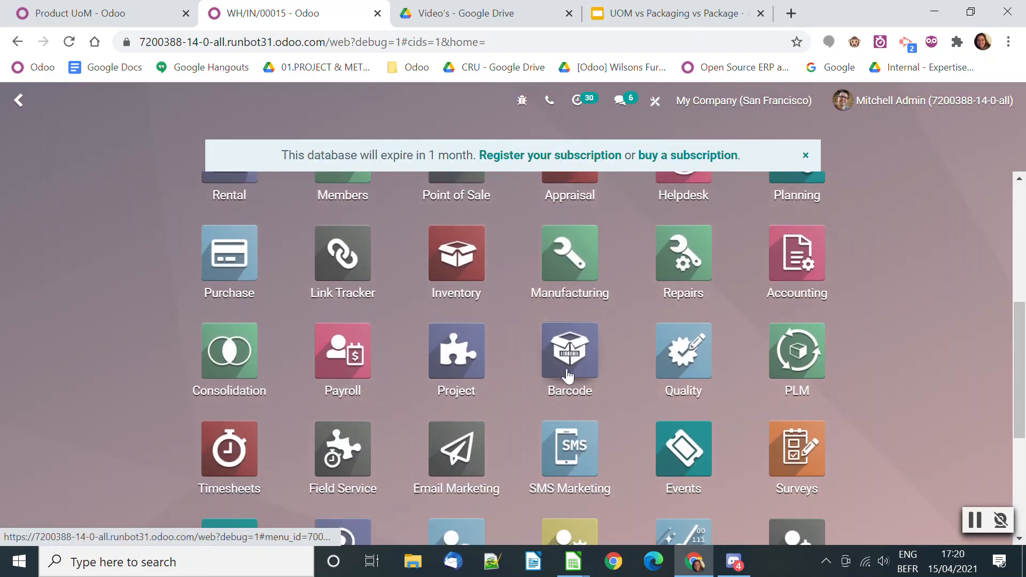
click(570, 363)
click(361, 511)
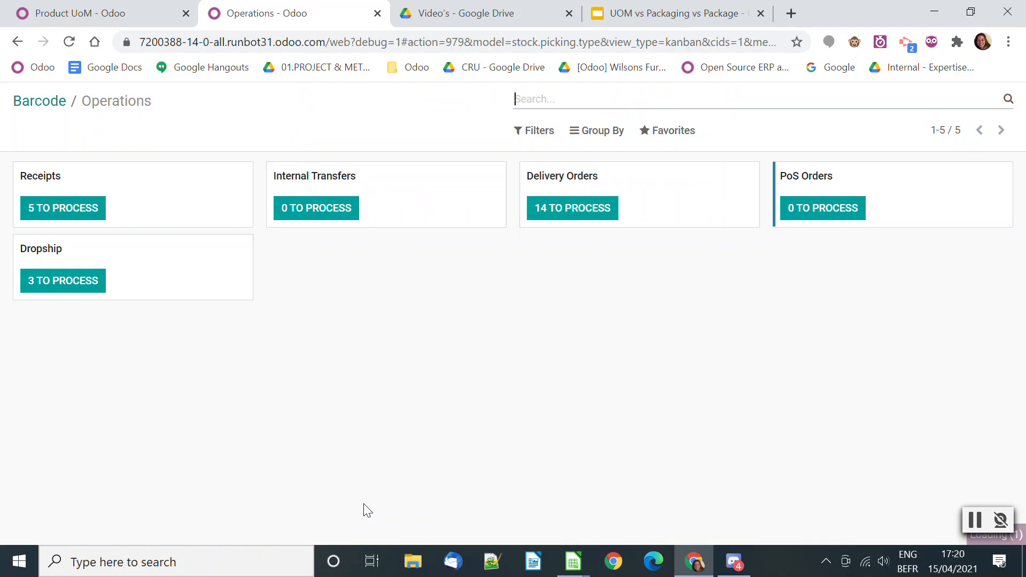
Open receipt WH/IN/00015 in the Barcode app, and copy the Pallet packaging's barcode from the Product UoM form
click(80, 207)
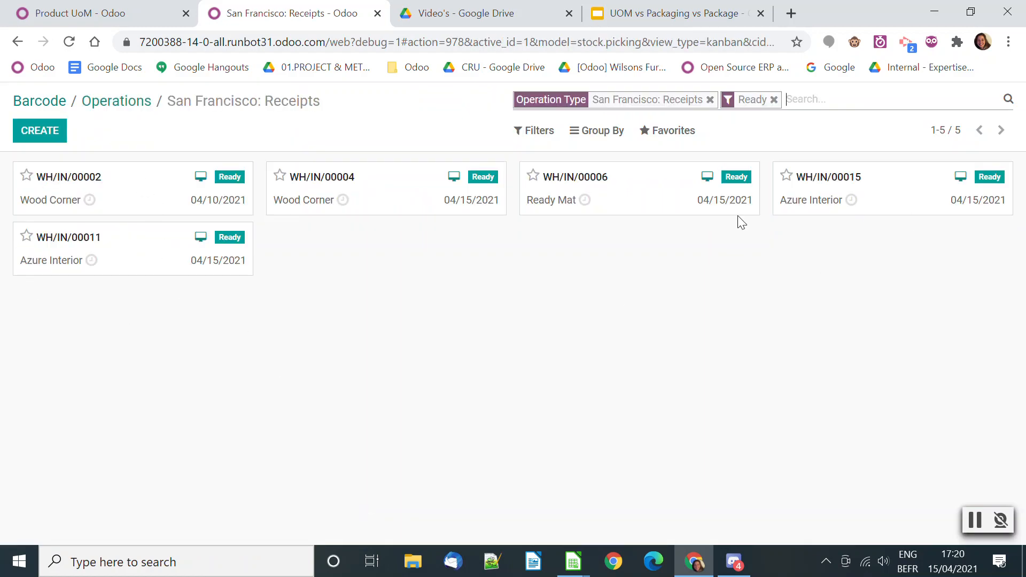
click(893, 210)
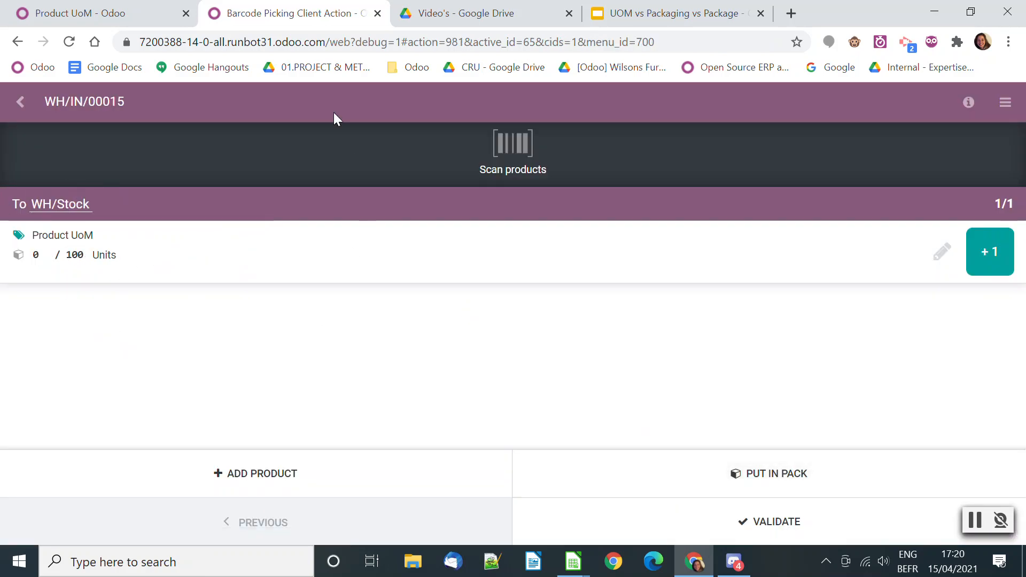
click(97, 11)
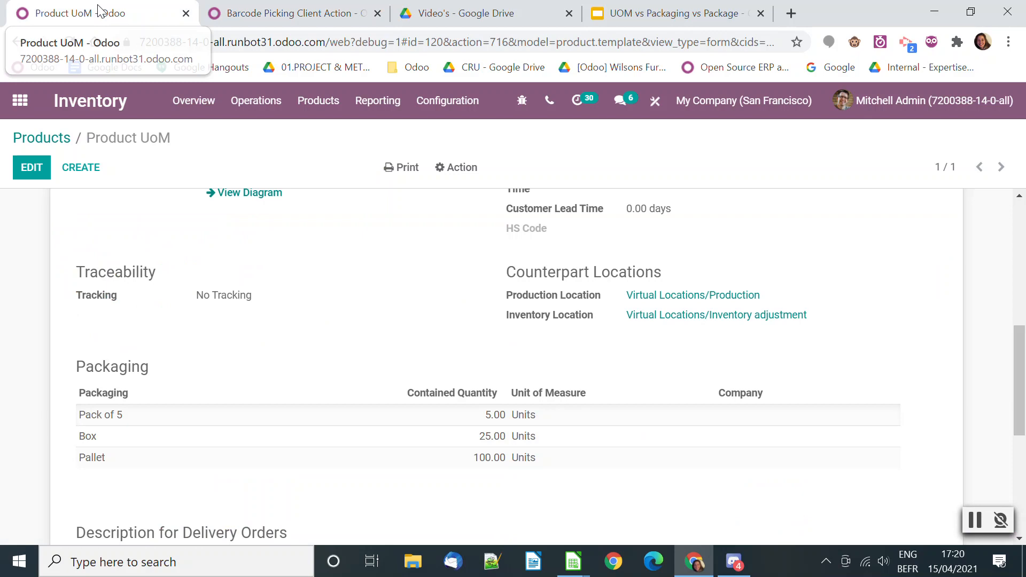
click(168, 459)
drag(312, 255, 268, 257)
key(ctrl+c)
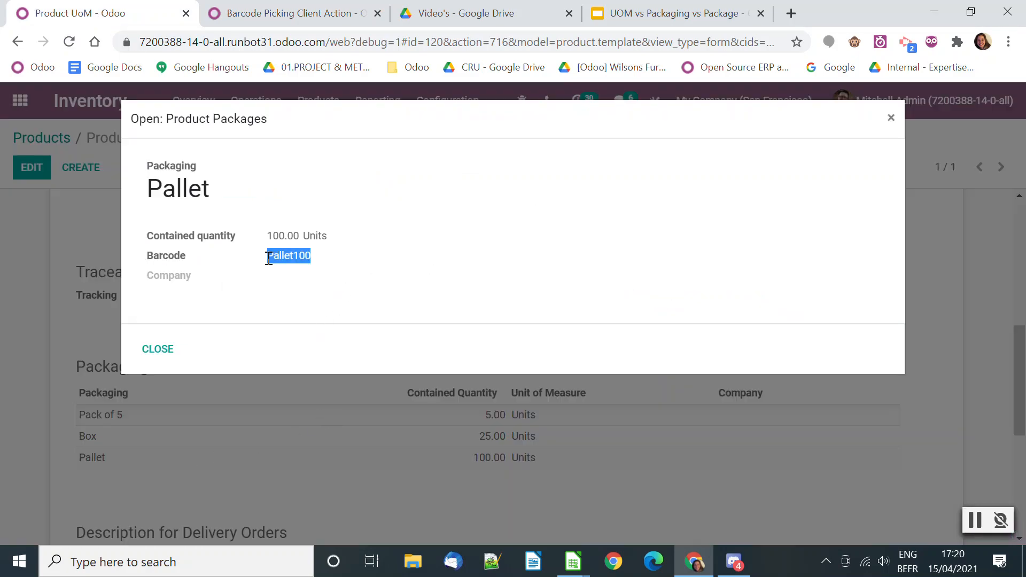
Open the browser's developer console beside the receipt and simulate scanning the barcode Pallet100 with the barcode_scanned trigger command
click(256, 10)
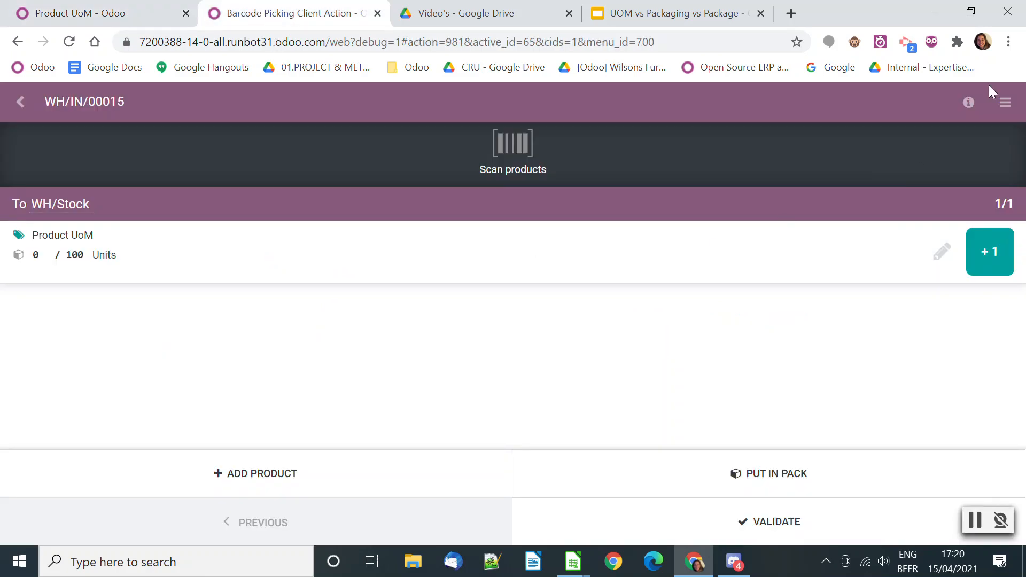
click(1006, 46)
mouse_move(941, 266)
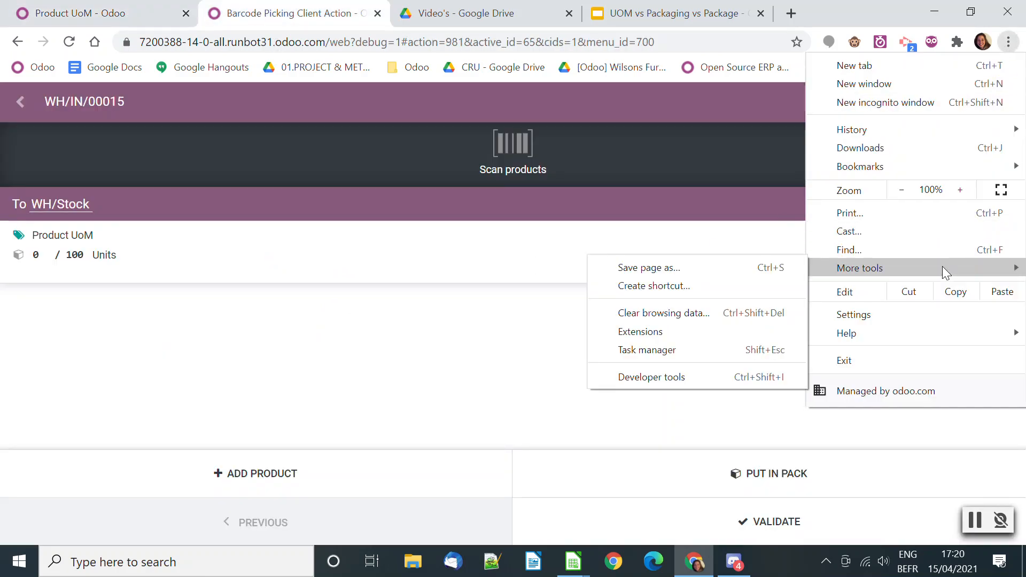
click(711, 376)
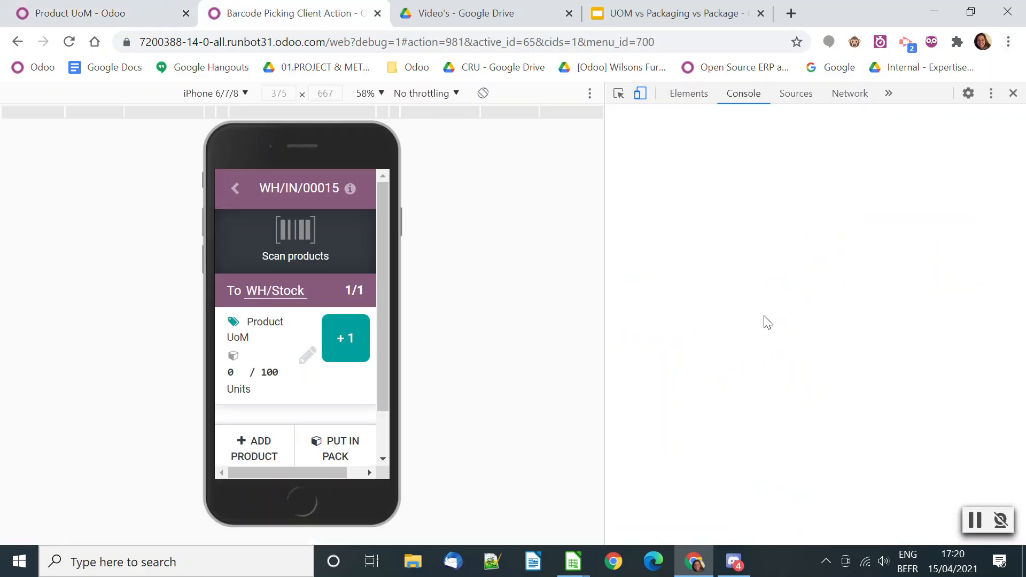
text(odoo.__DEBUG__.services['web.core'].bus.trigger('barcode_scanned', "877908A06", $(".o_web_client")[0]))
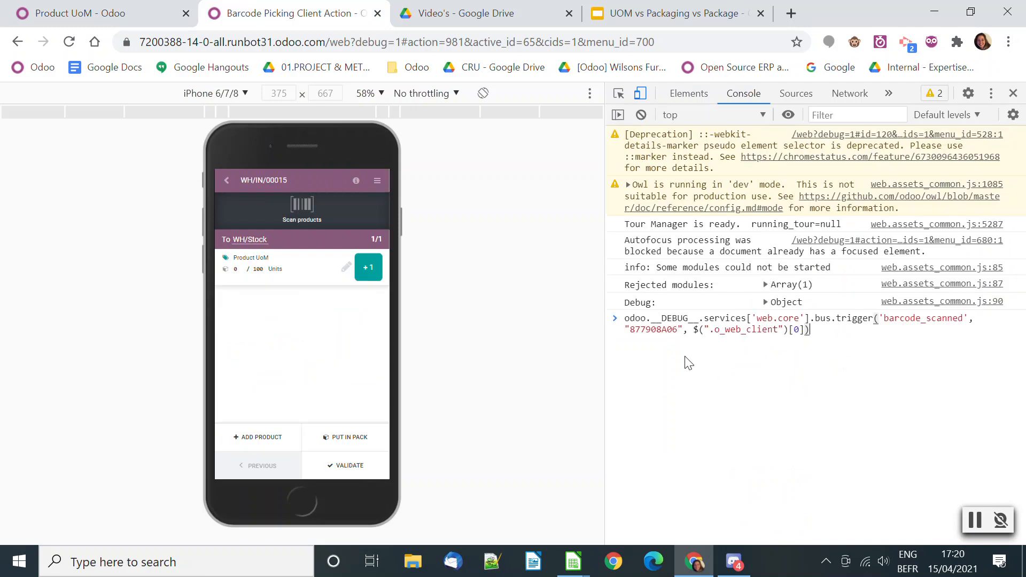
drag(644, 333, 632, 334)
key(ctrl+v)
key(Return)
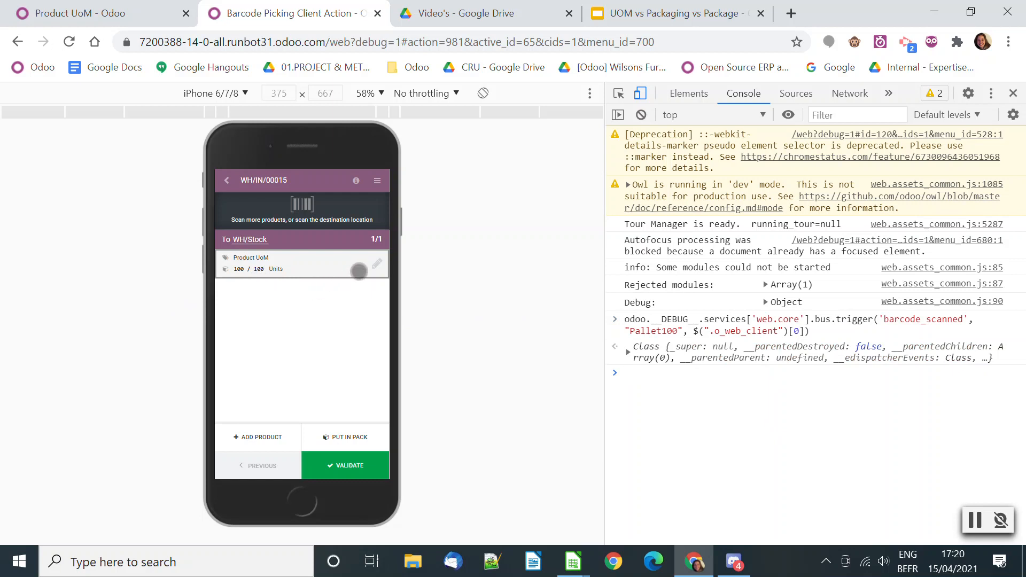
Clear the received quantity of 100 on the receipt's Product UoM line and confirm the edit
click(377, 264)
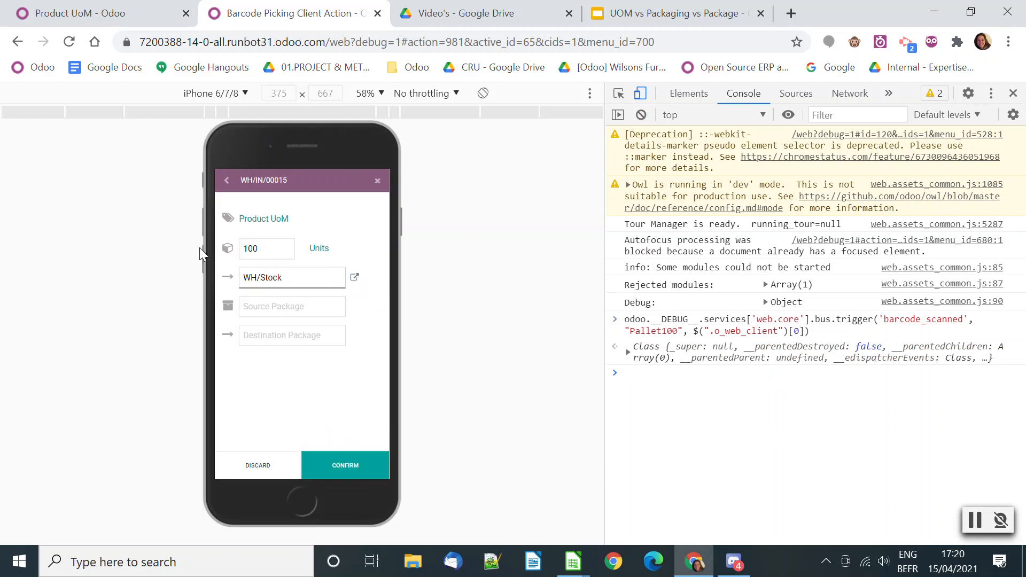
click(276, 257)
key(BackSpace)
key(BackSpace)
key(BackSpace)
click(327, 463)
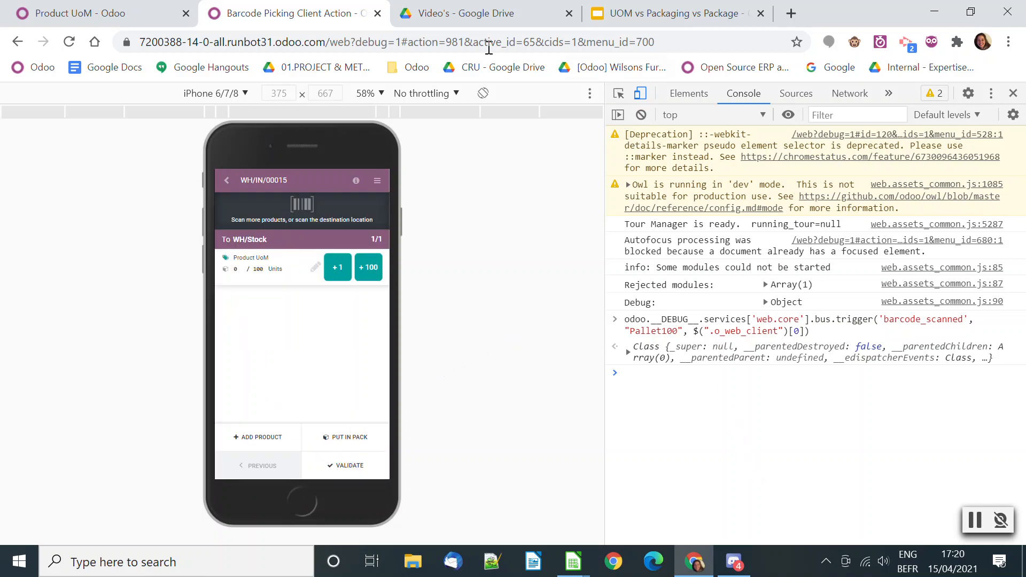
Copy the Box packaging's barcode from the Product UoM form
click(107, 12)
click(159, 348)
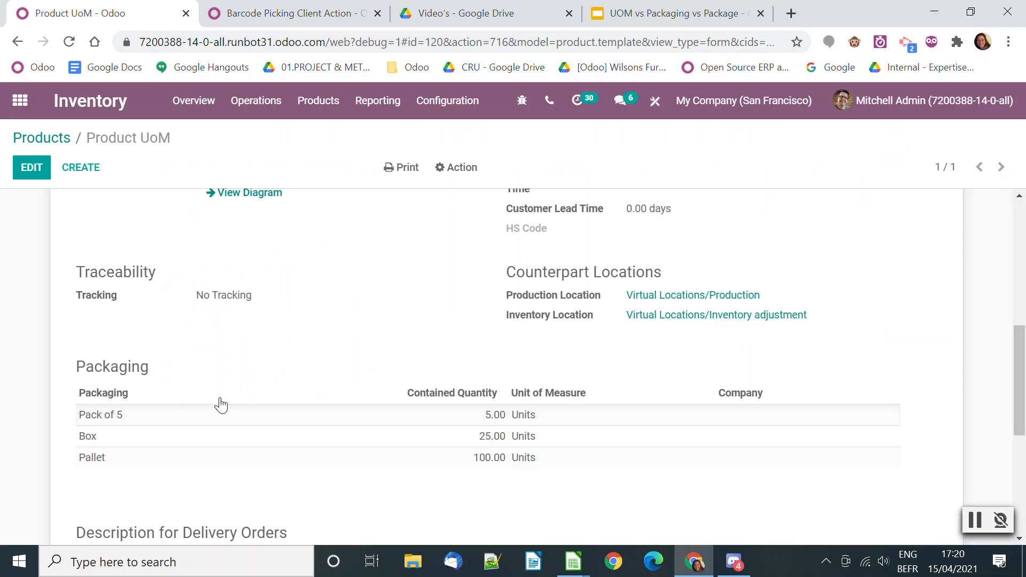
click(416, 438)
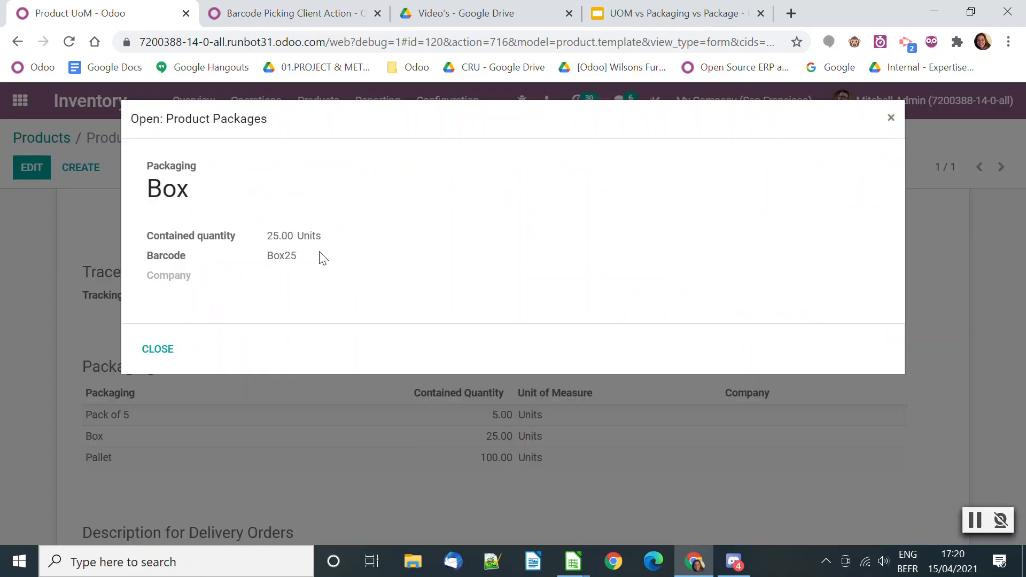
double_click(276, 257)
key(ctrl+c)
Simulate scanning the barcode Box25 on the receipt by reusing the previous console command with the new barcode
click(272, 12)
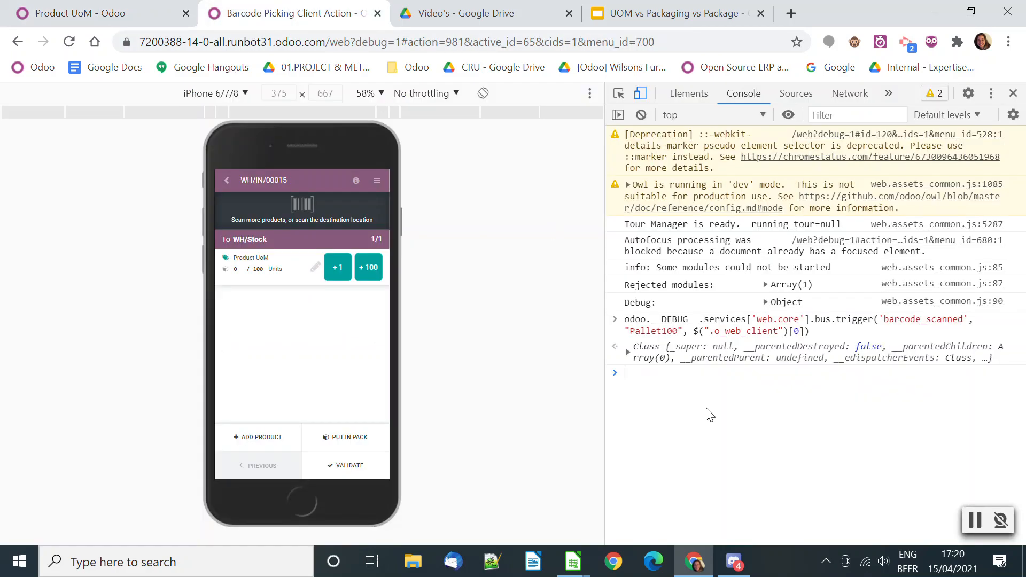
key(Up)
drag(678, 386, 634, 389)
key(BackSpace)
key(BackSpace)
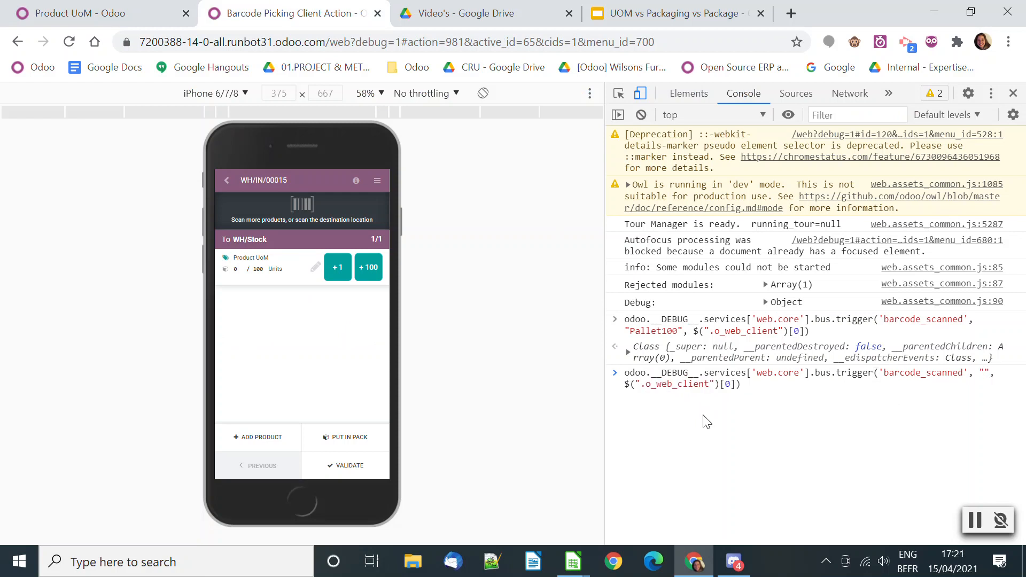
key(ctrl+v)
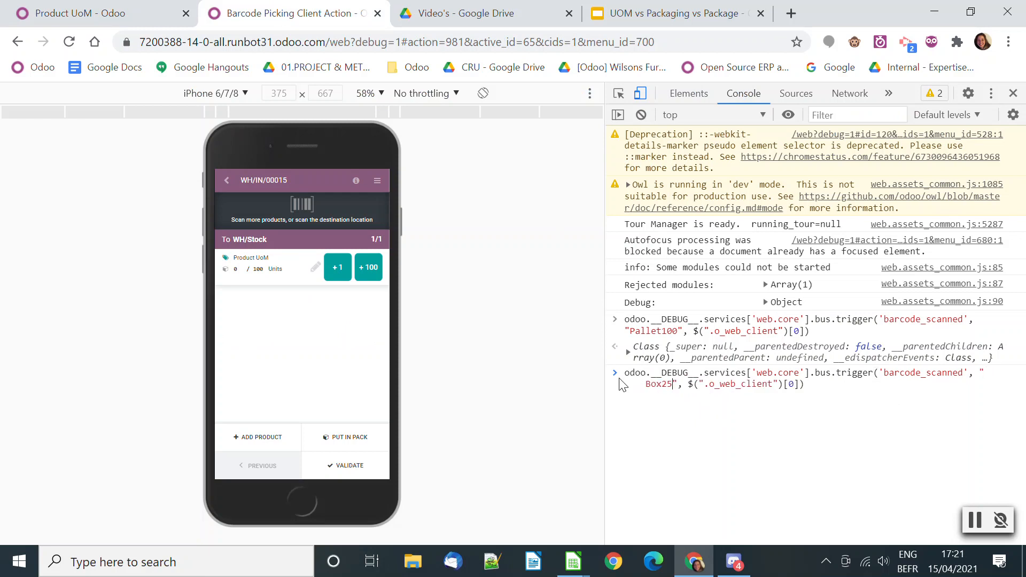
click(643, 389)
key(BackSpace)
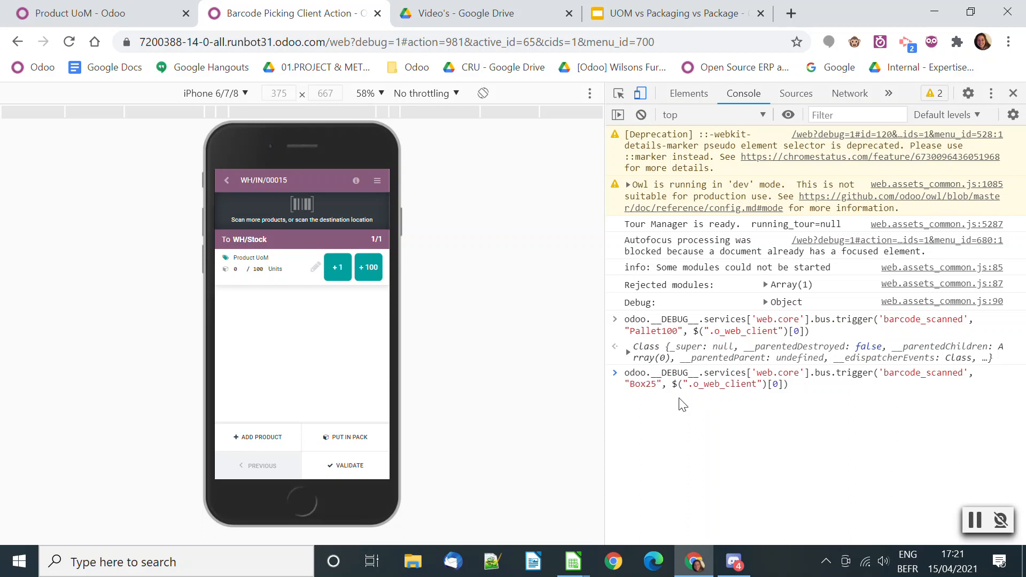
click(825, 388)
key(Return)
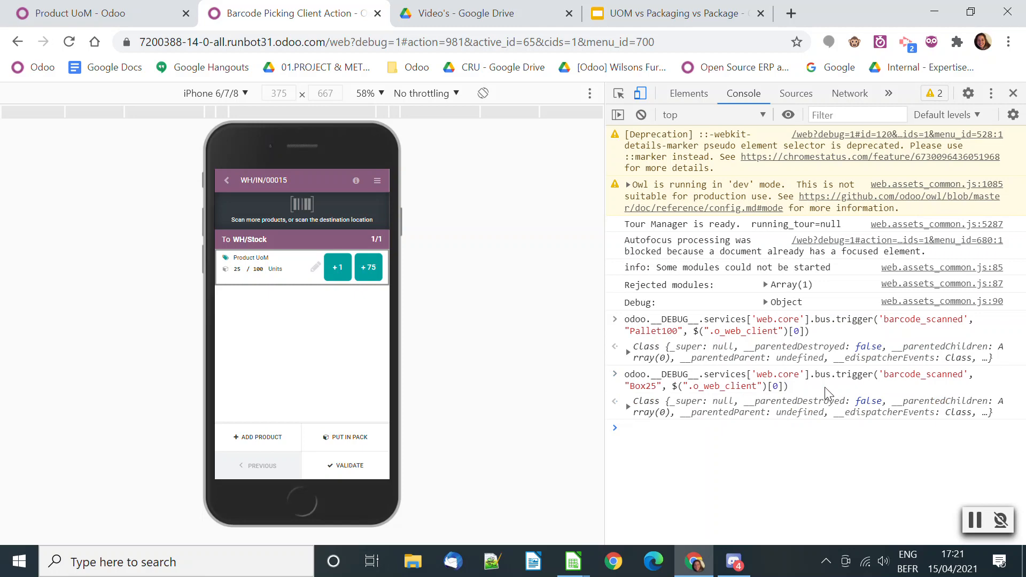
Simulate scanning the Box25 barcode two more times and validate the receipt
key(Up)
key(Return)
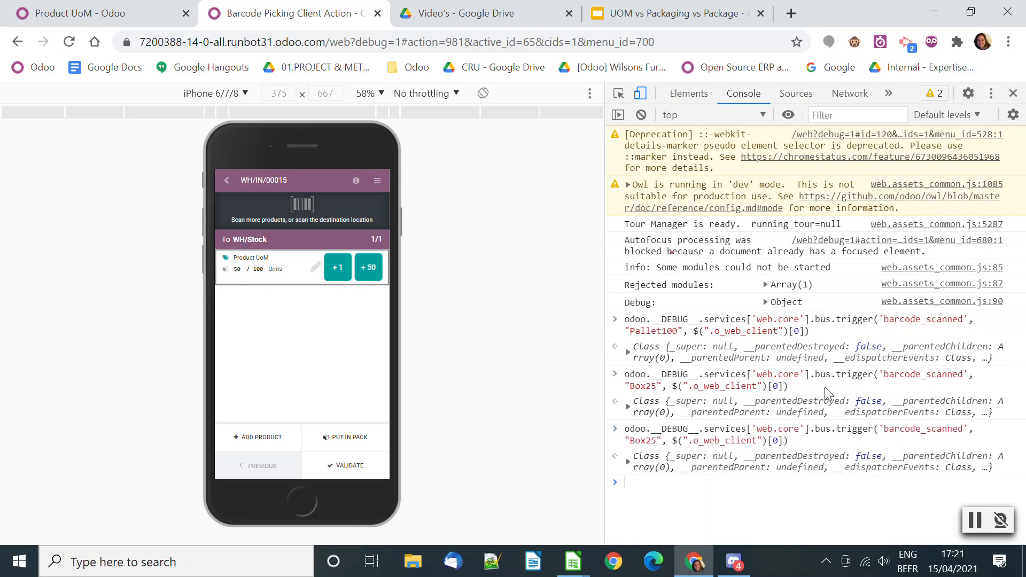
key(Up)
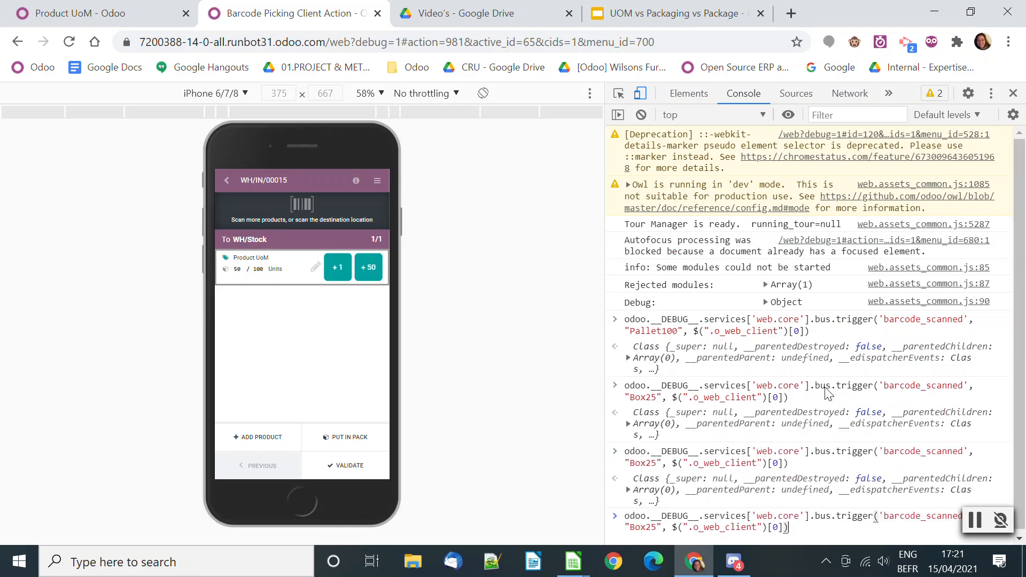
key(Return)
click(365, 465)
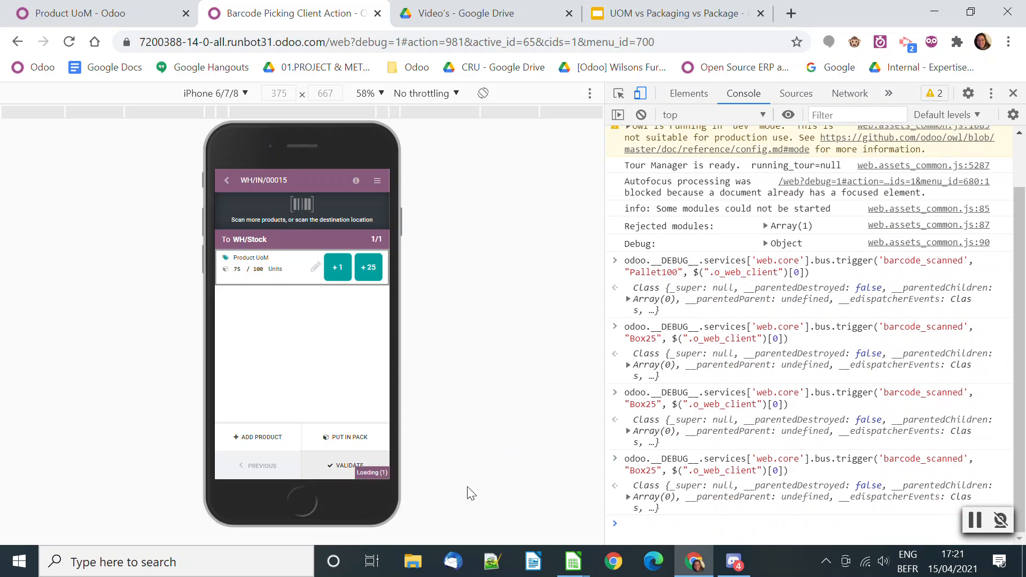
click(339, 298)
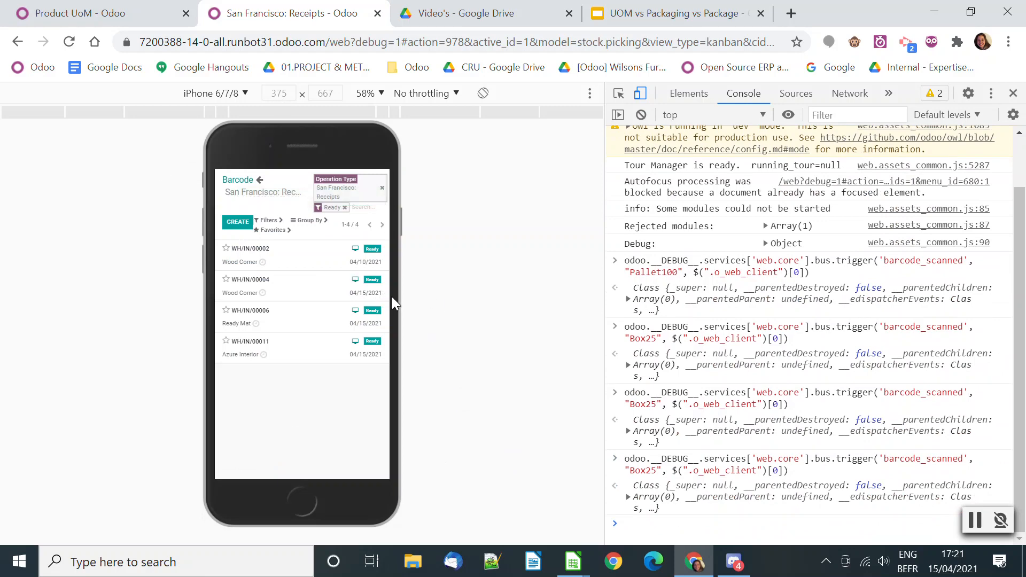
Close the packaging details and create a quotation in the Sales app for customer Deco Addict
click(134, 21)
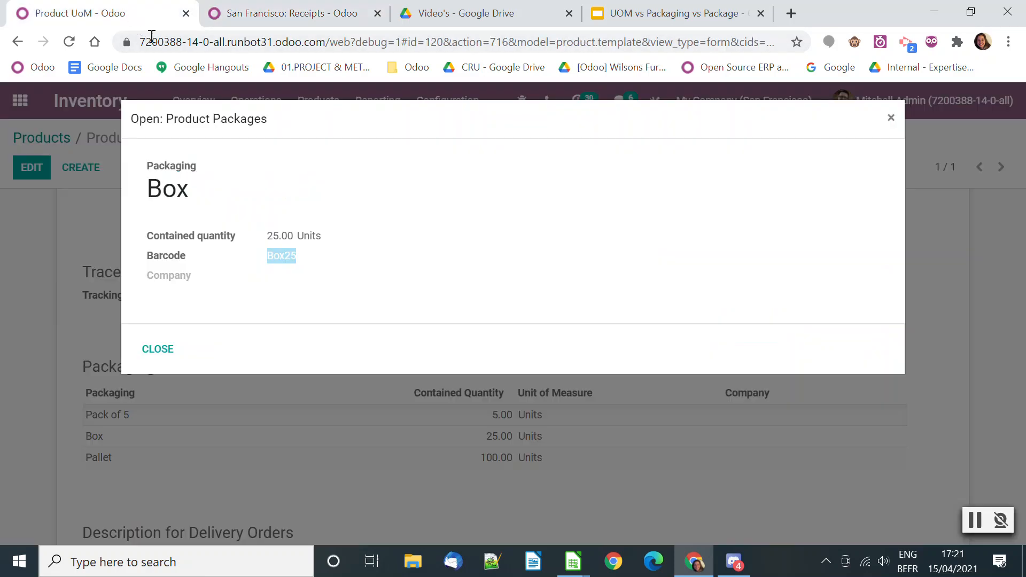
click(132, 354)
click(20, 100)
click(792, 270)
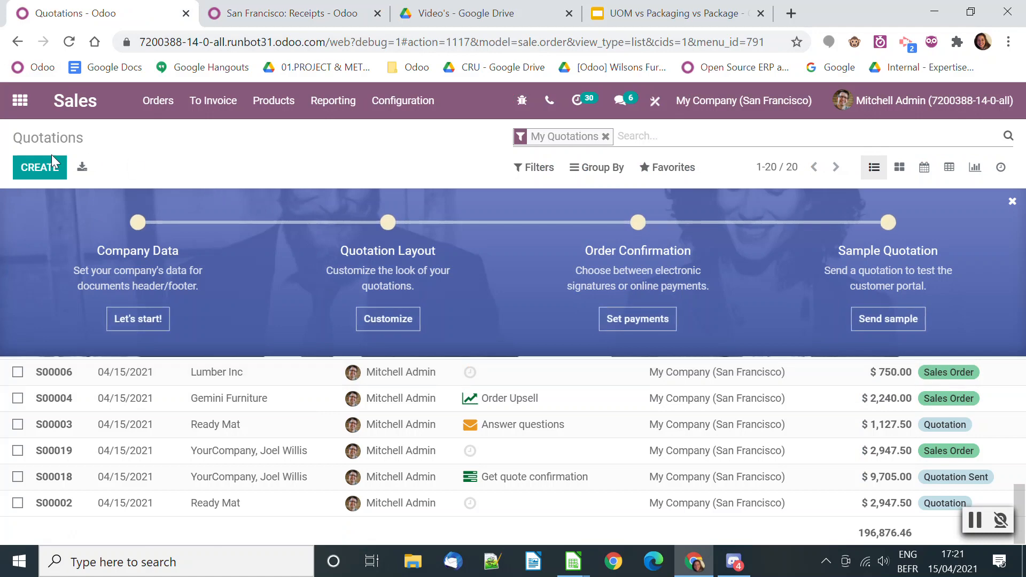
click(34, 170)
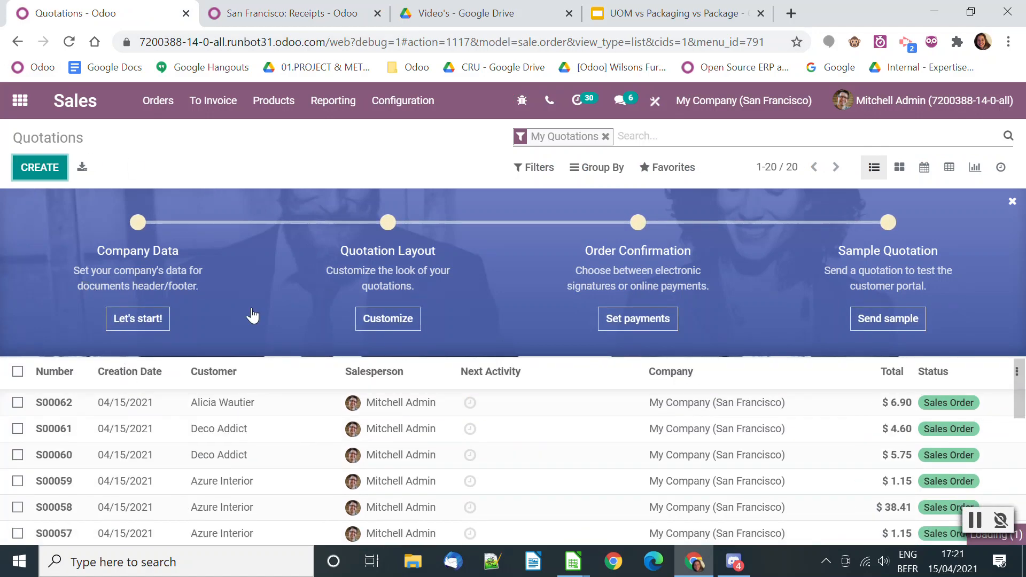
click(282, 350)
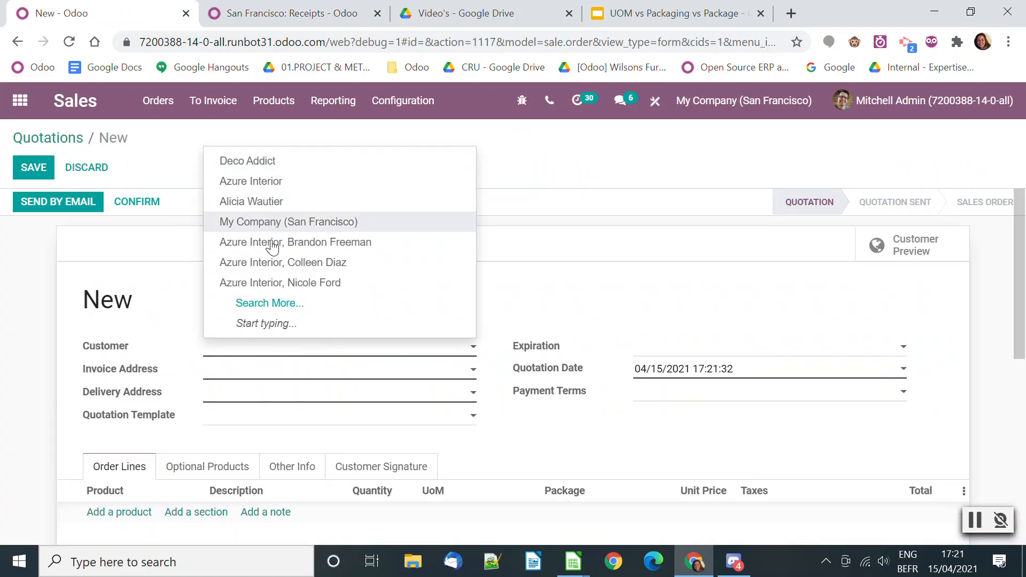
click(271, 183)
click(327, 354)
click(270, 377)
Add an order line for Product UoM to the quotation
scroll(182, 481, down, 3)
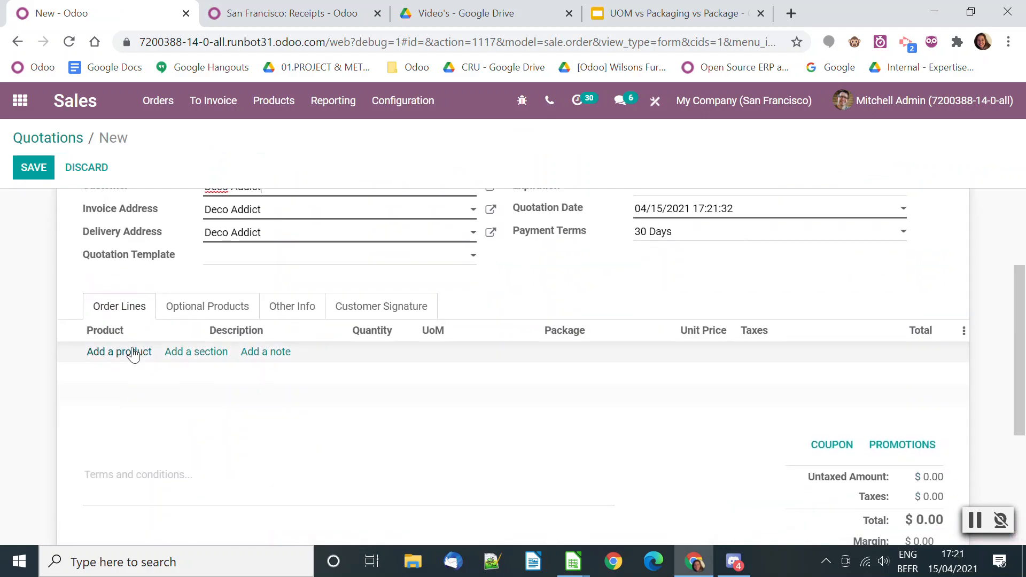
click(133, 351)
text(PROD)
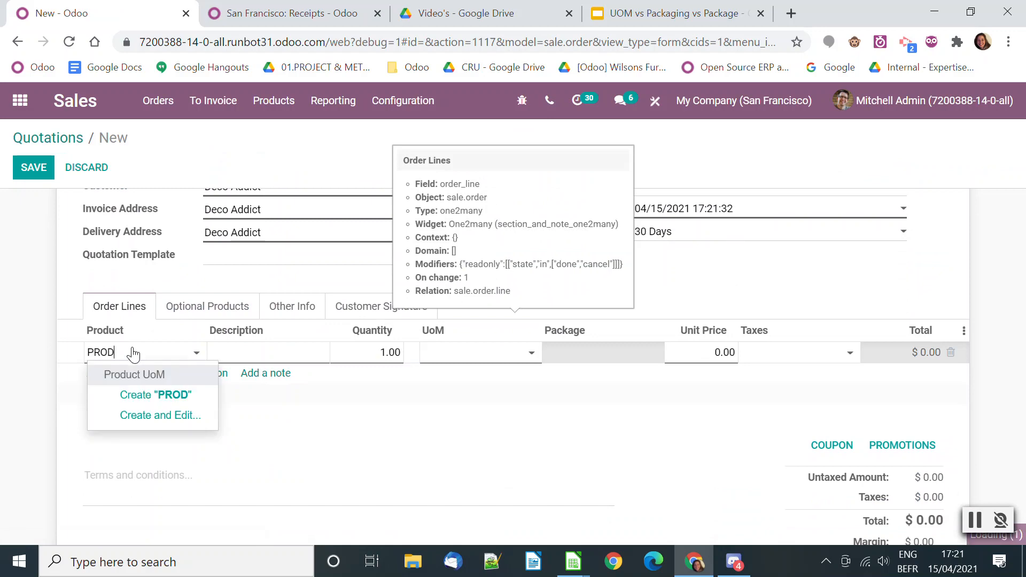
click(142, 371)
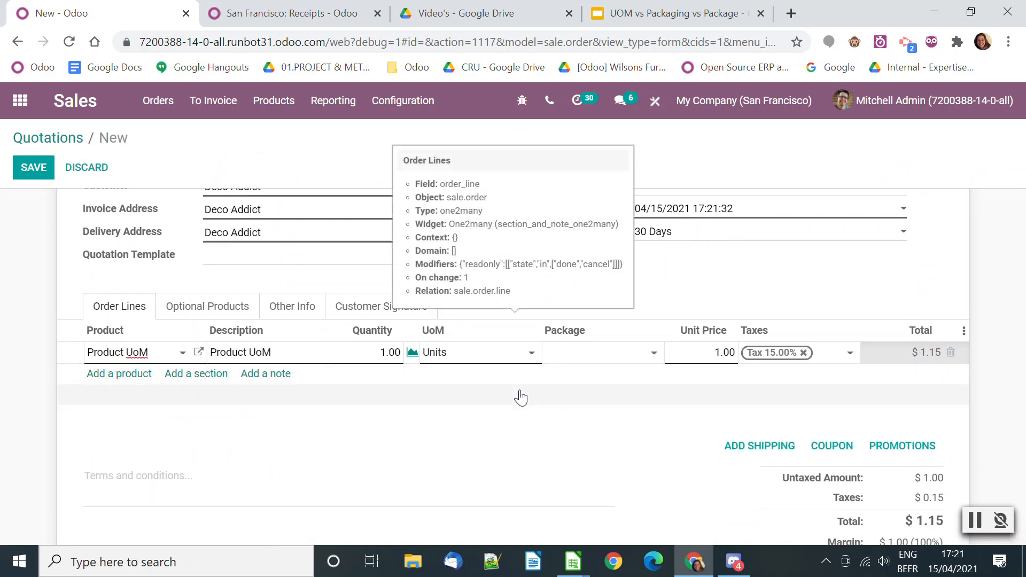
Set the order line's package to Pack of 5 and highlight the line's quantity
click(630, 360)
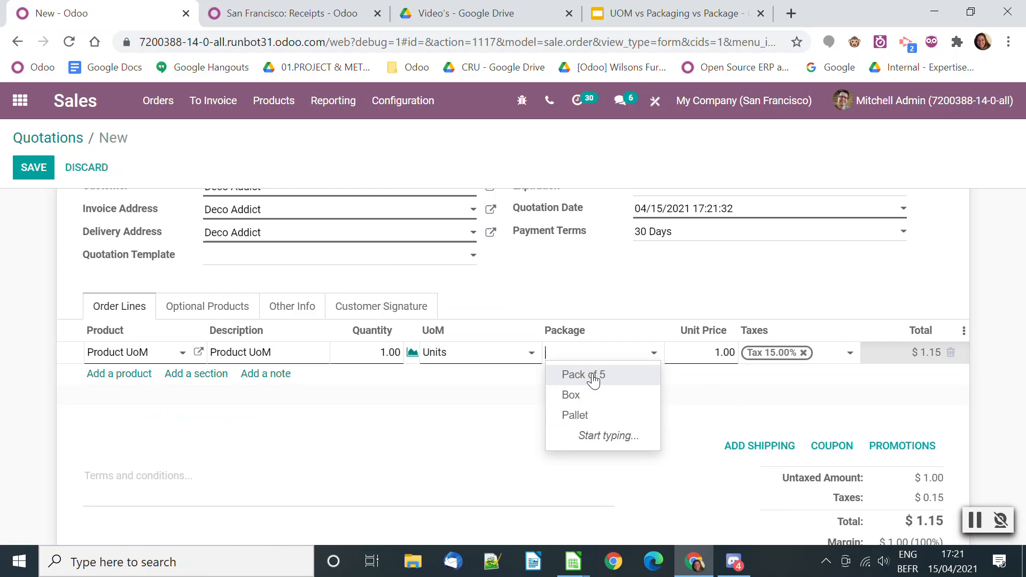
mouse_move(561, 341)
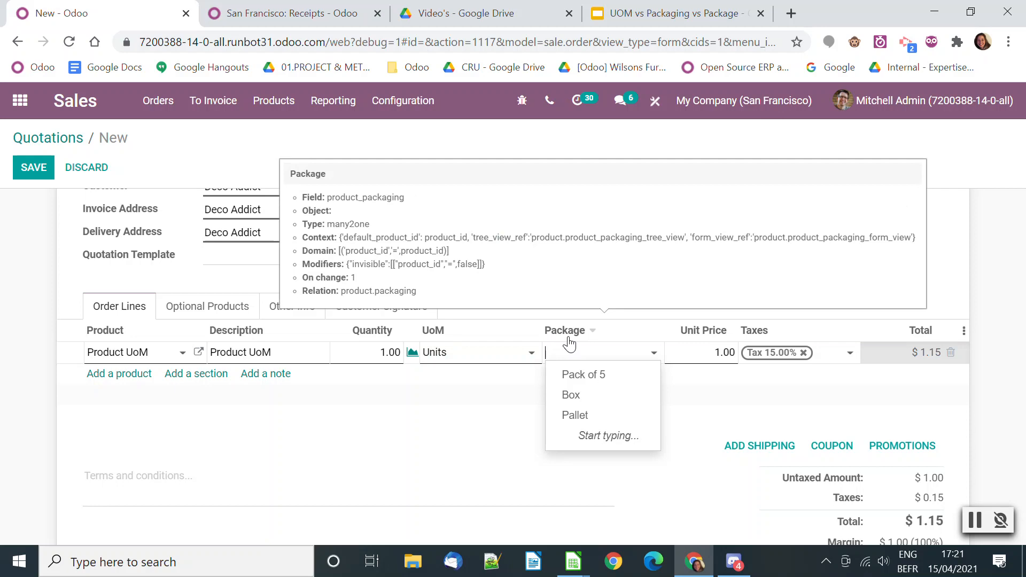
click(567, 376)
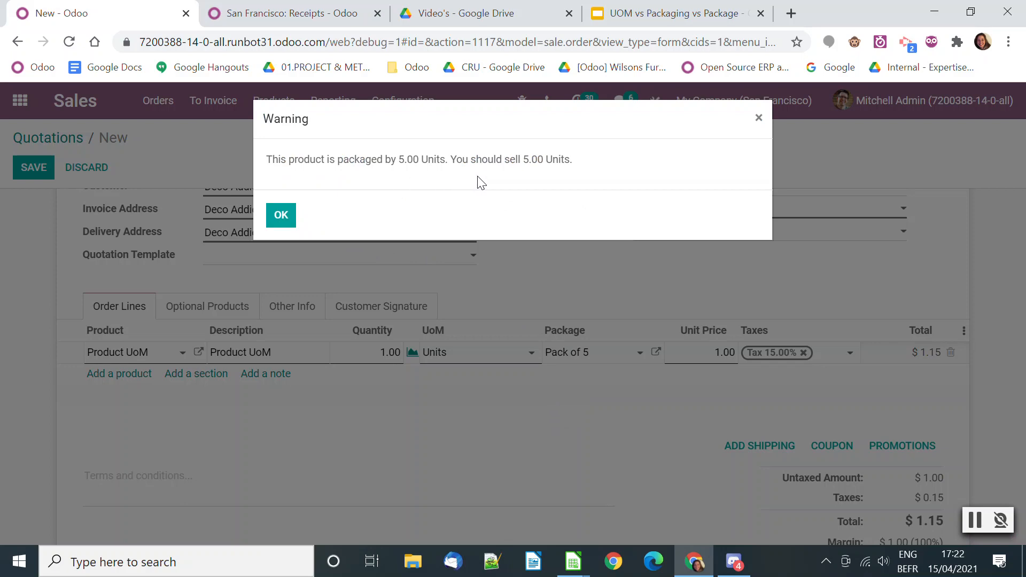
click(281, 218)
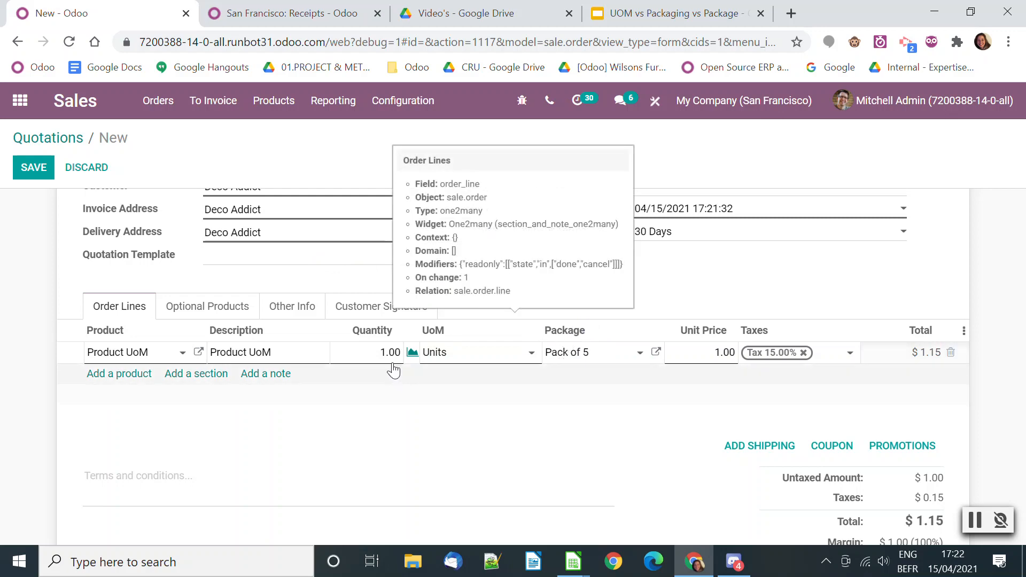
click(370, 353)
drag(370, 353, 401, 353)
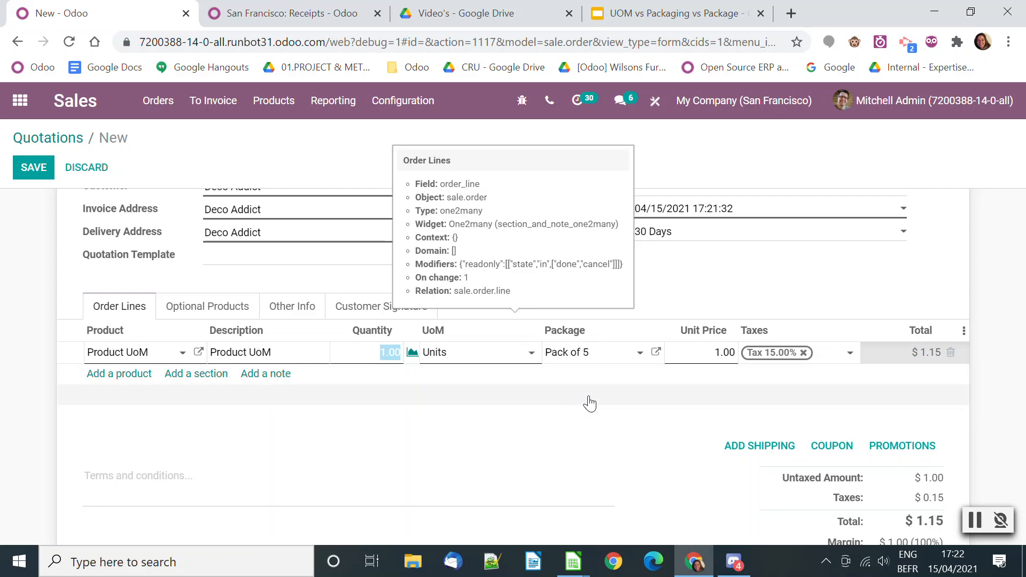
Switch to the UOM vs Packaging vs Package deck in Google Slides and present it from the Package slide
click(676, 16)
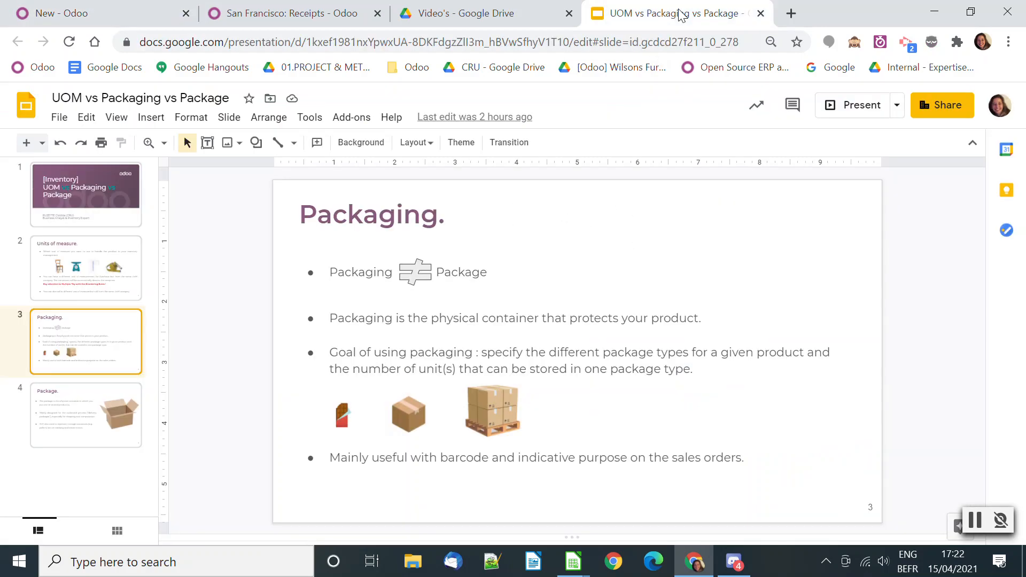
click(58, 395)
click(851, 108)
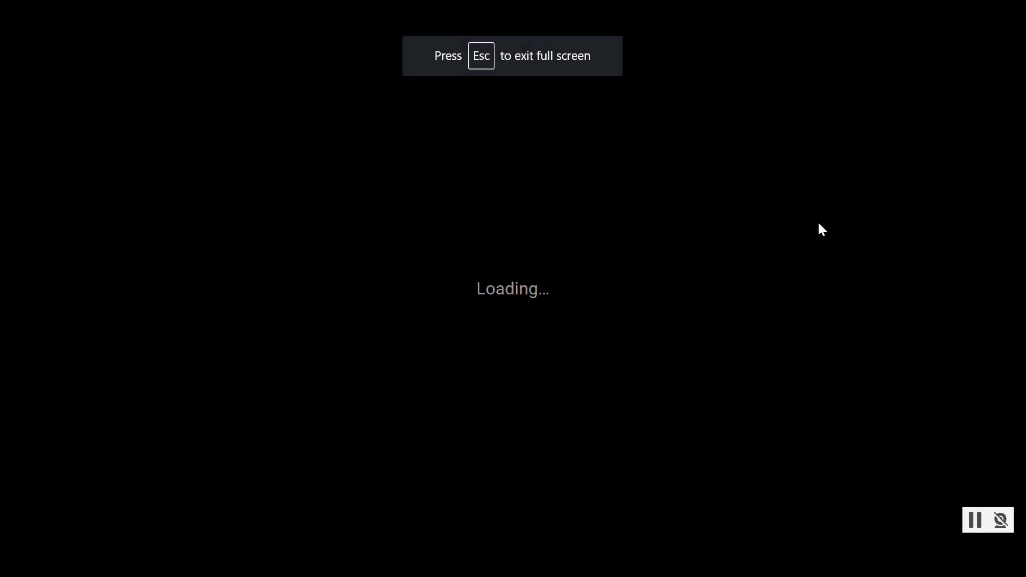
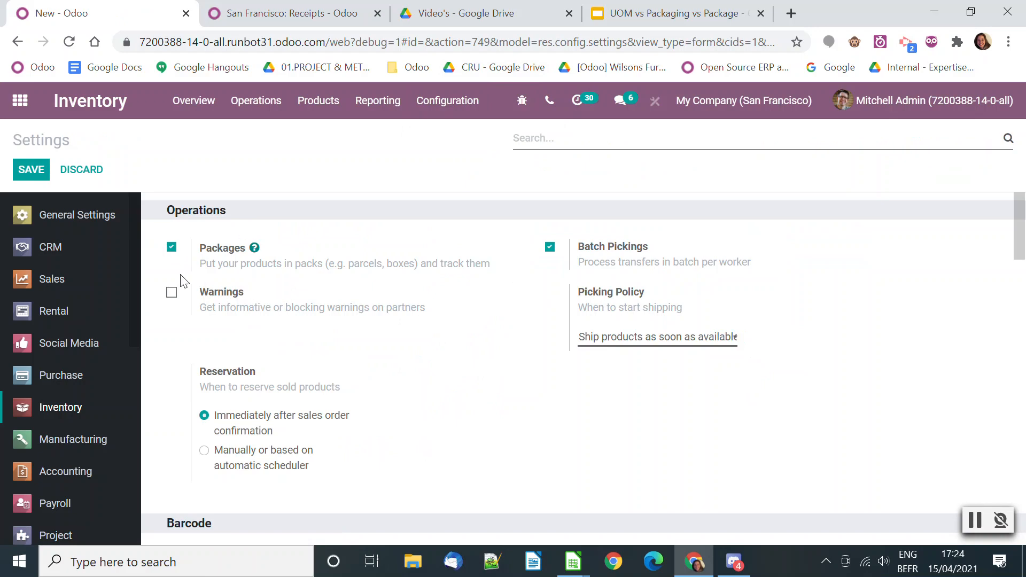
Highlight the descriptions of the Packages and Product Packagings options in the Inventory settings to compare them
drag(201, 263, 430, 276)
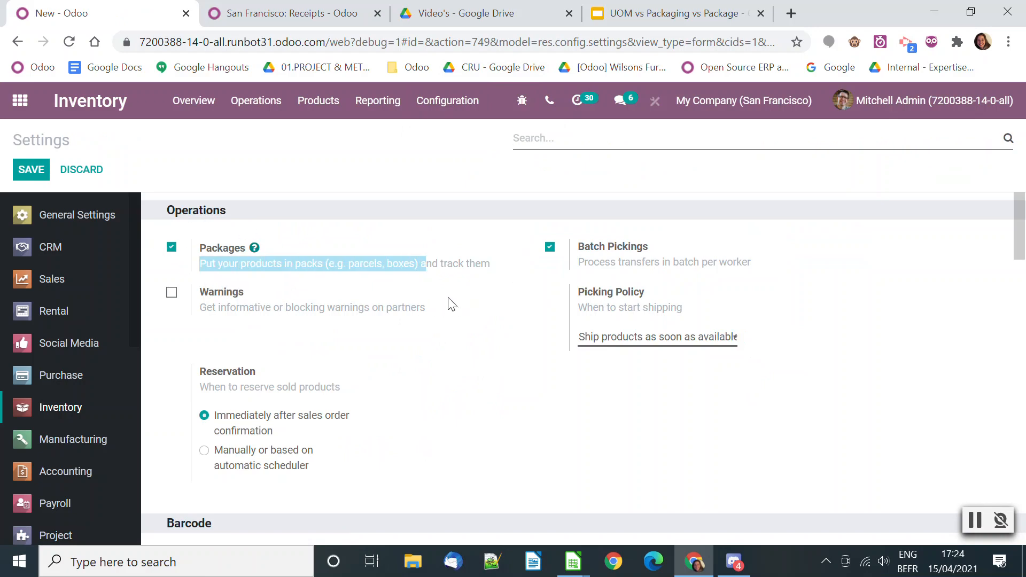
drag(424, 262, 456, 341)
scroll(454, 346, down, 10)
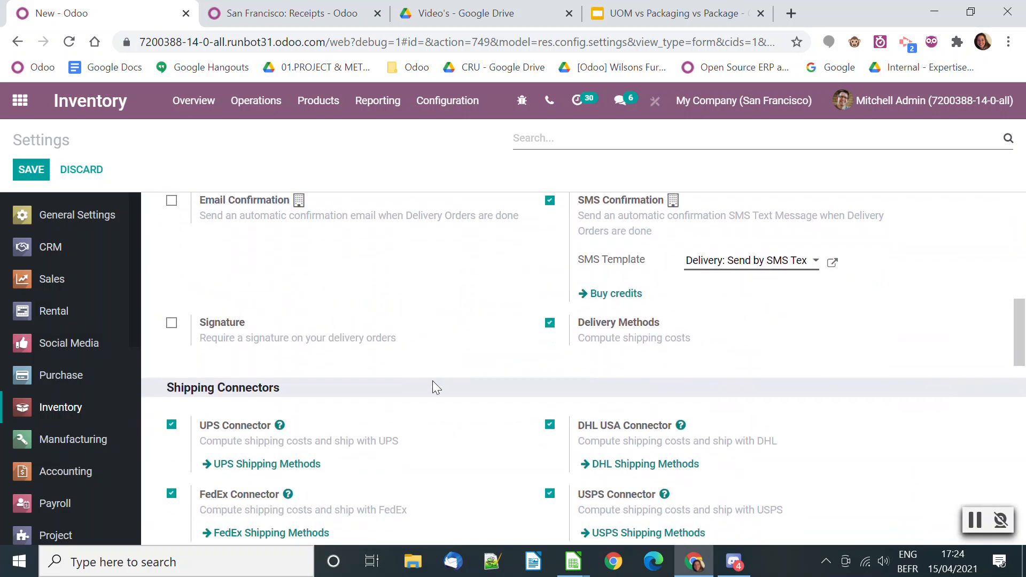
scroll(415, 401, down, 10)
scroll(283, 345, up, 2)
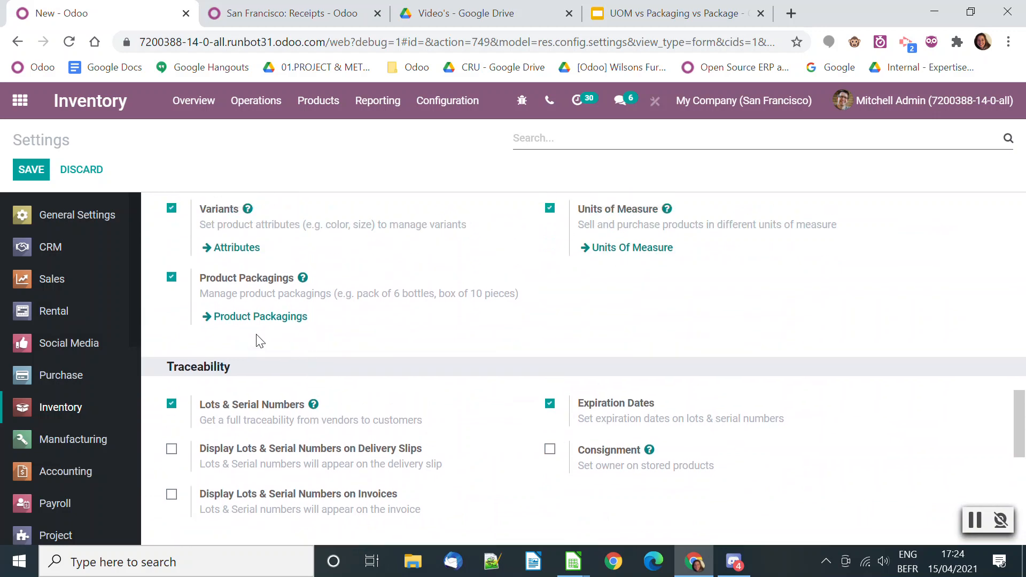
drag(226, 293, 518, 297)
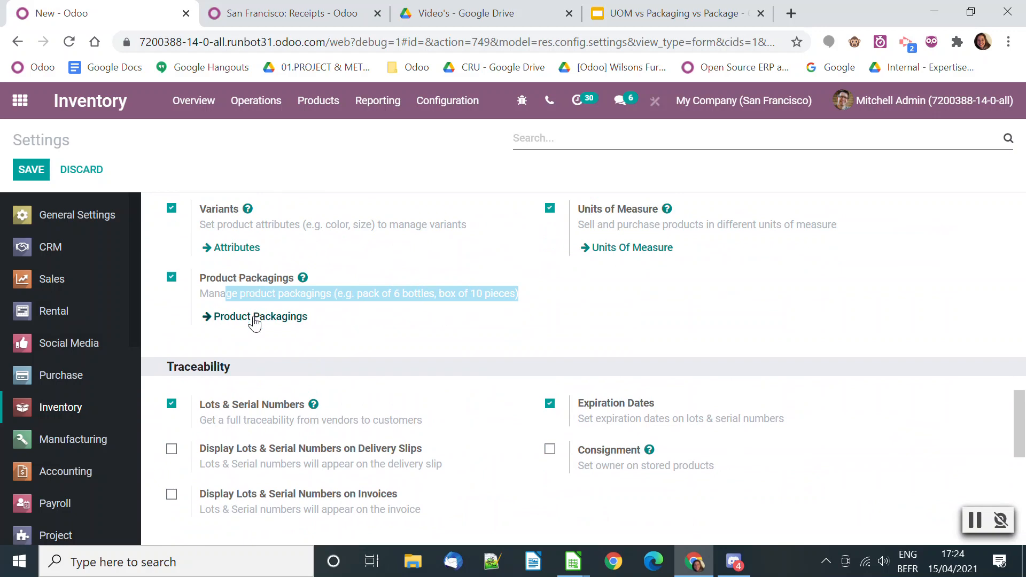
Open the product packagings list from the settings and view the Pack of 5 packaging for Product UoM
click(270, 325)
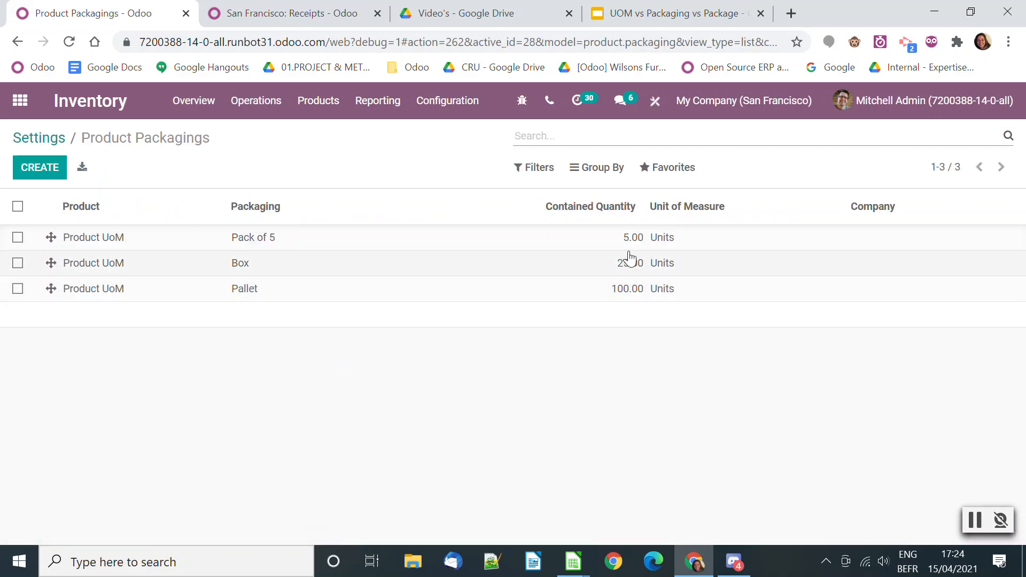
click(194, 246)
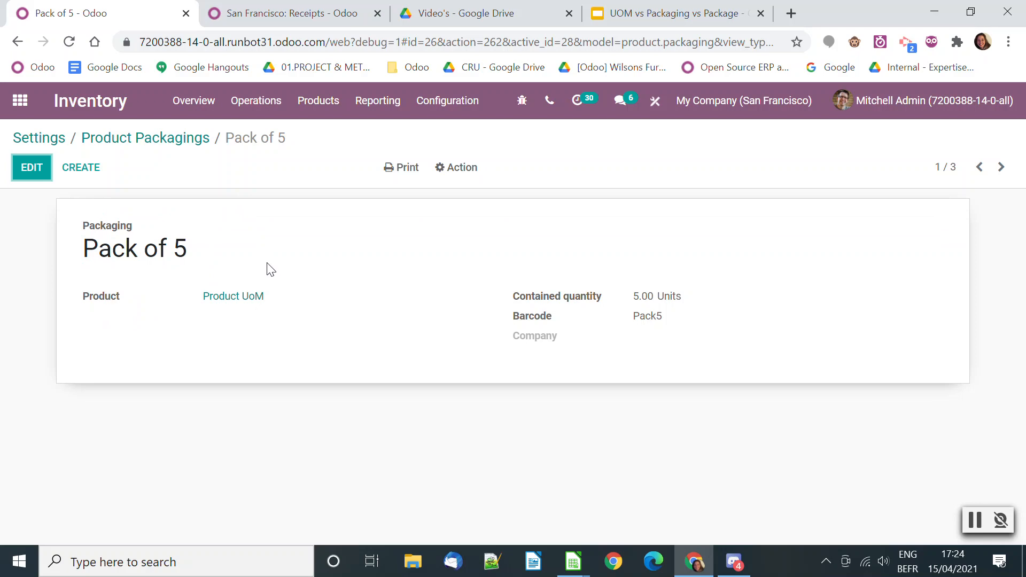
click(470, 107)
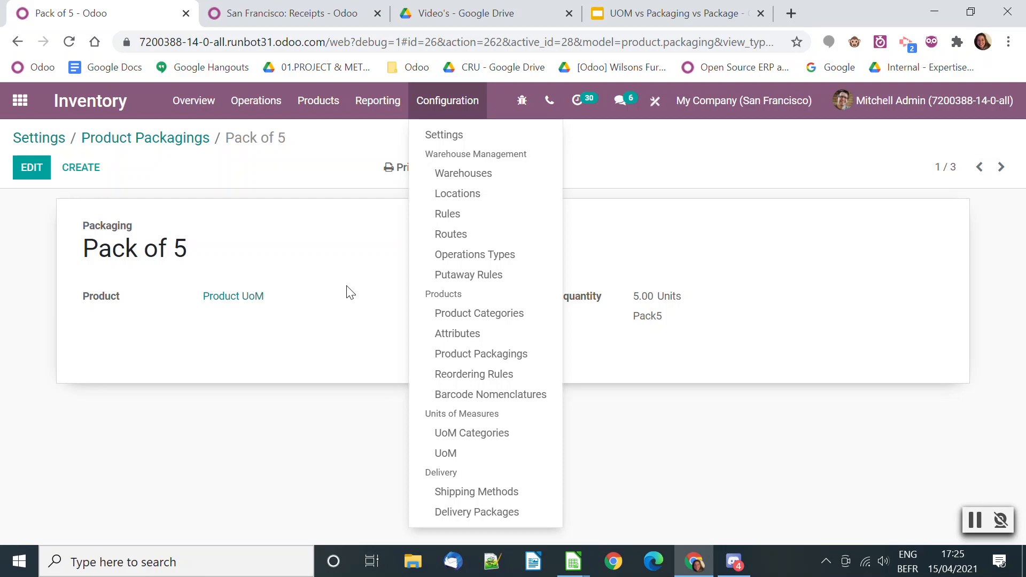
click(340, 267)
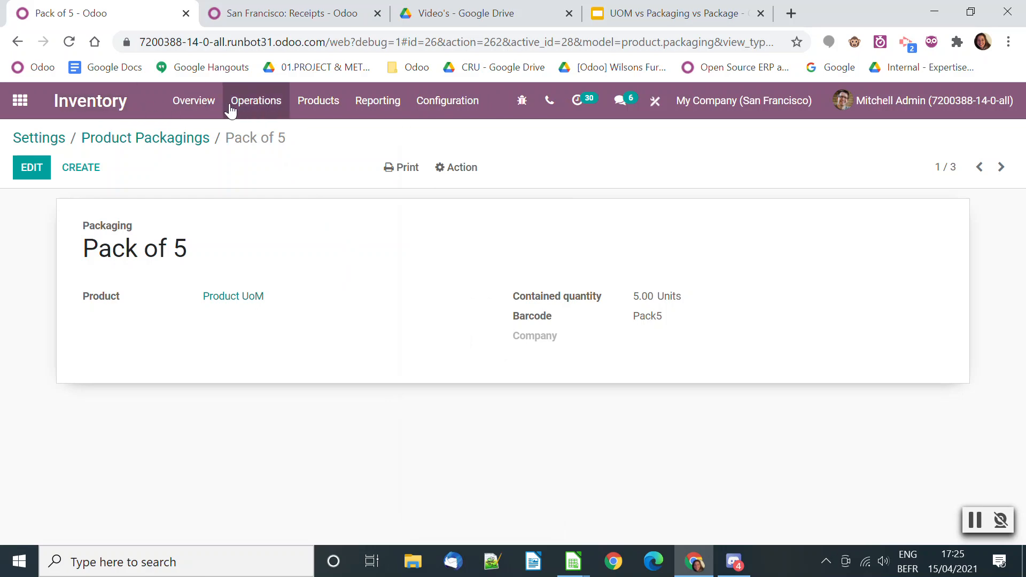
Check the San Francisco warehouse's incoming and outgoing shipment configuration, then return to the Inventory settings
click(431, 105)
click(447, 175)
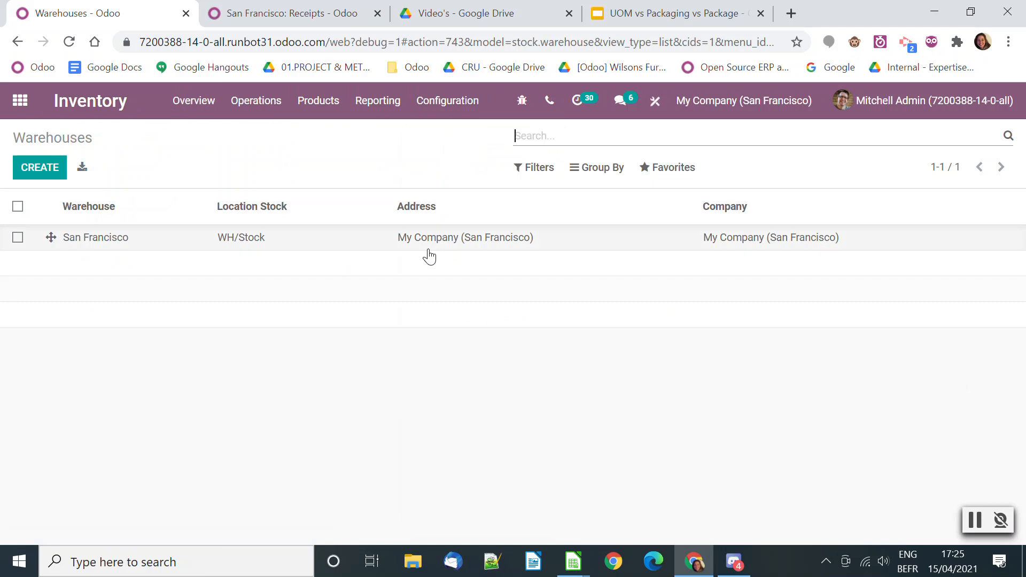
click(181, 246)
scroll(234, 337, down, 2)
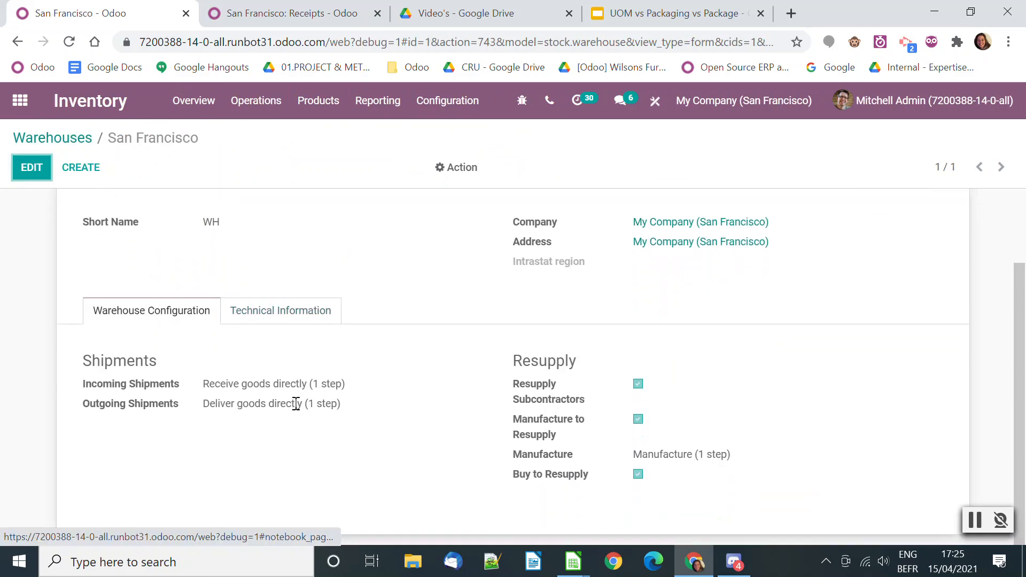
scroll(177, 238, up, 2)
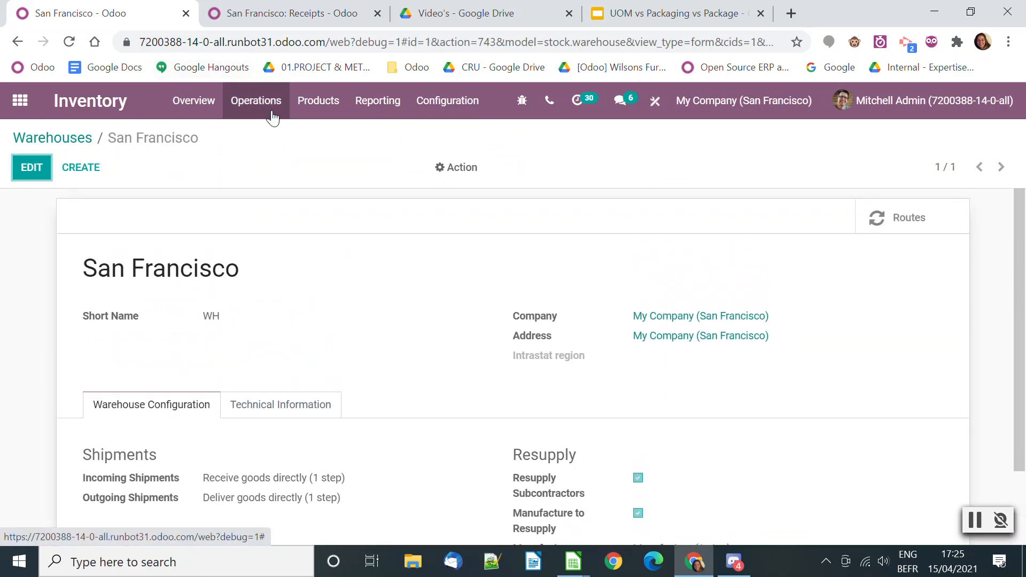
click(423, 105)
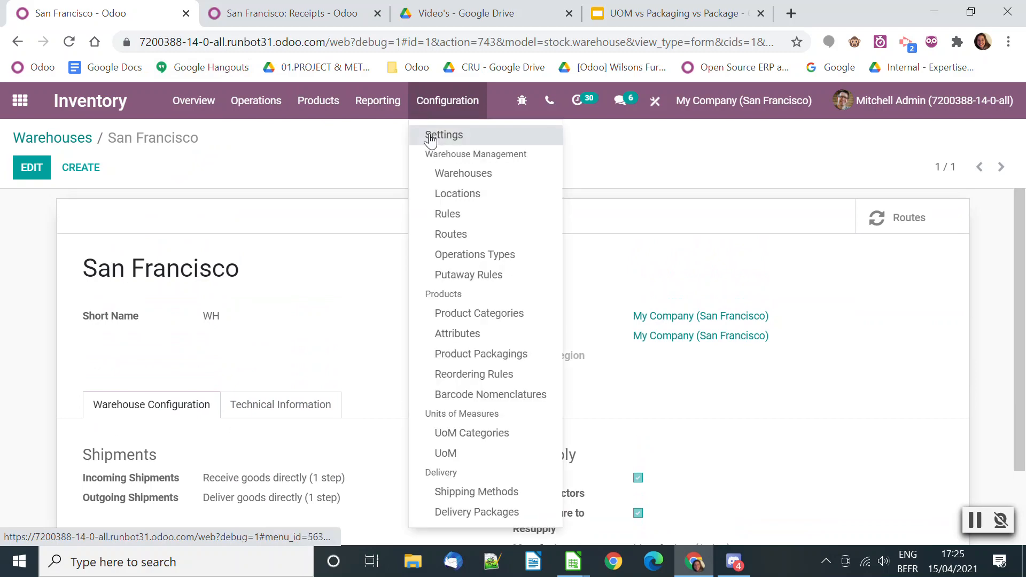
click(433, 138)
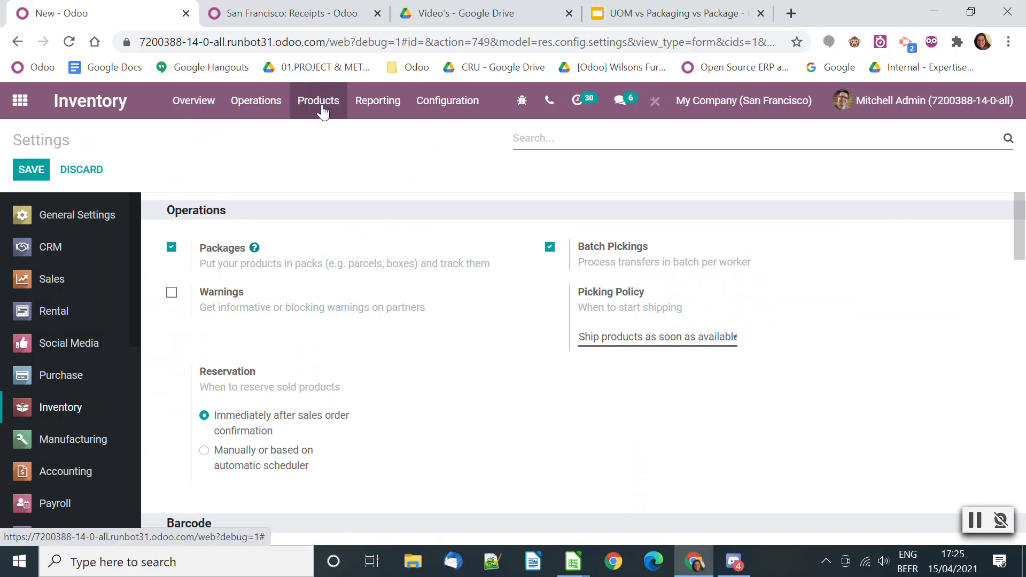
Open the Wood Corner delivery order scheduled 12 days ago in Inventory and put its Desk Combination line in a pack
click(21, 101)
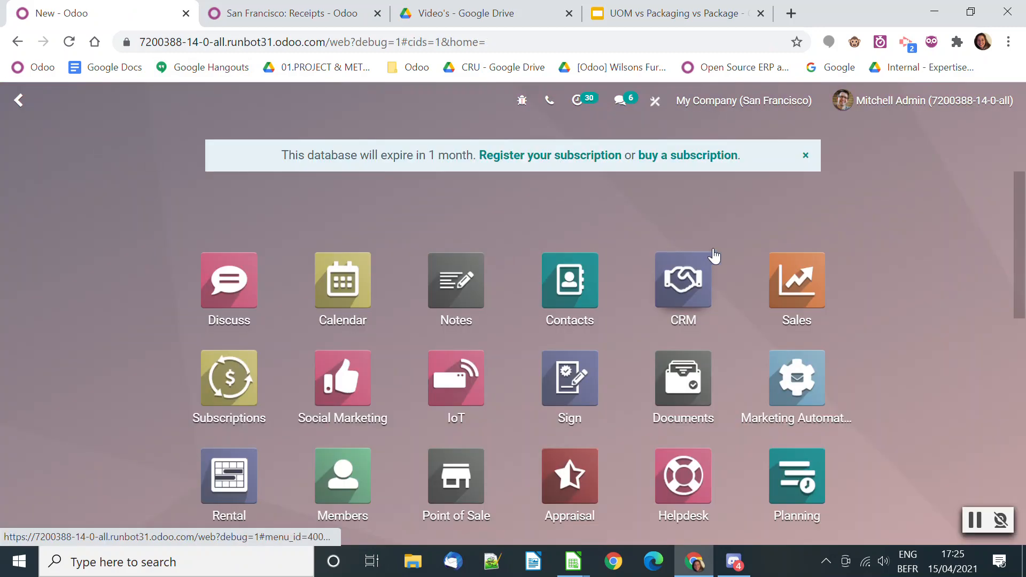
scroll(652, 323, down, 2)
click(456, 414)
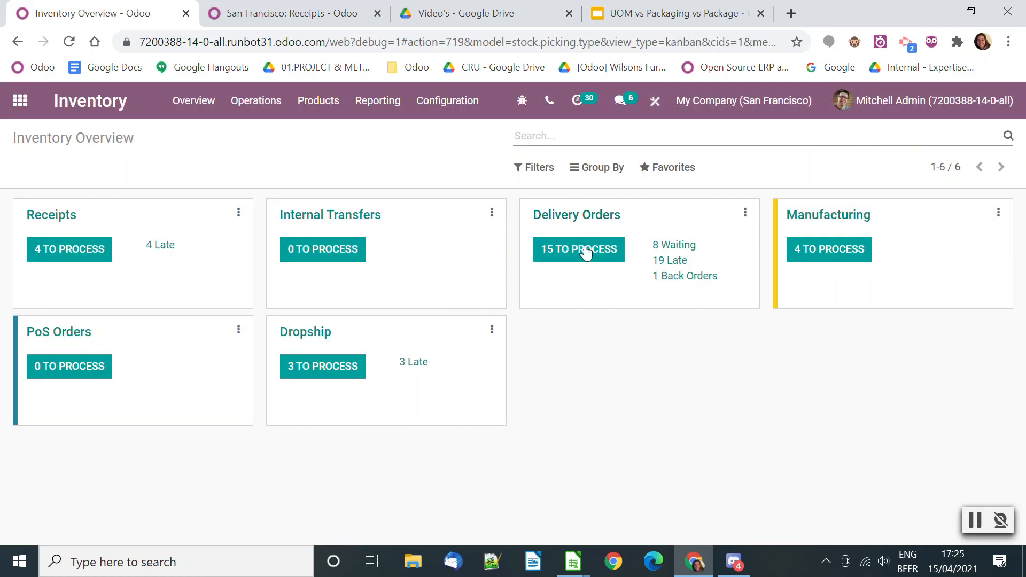
click(586, 249)
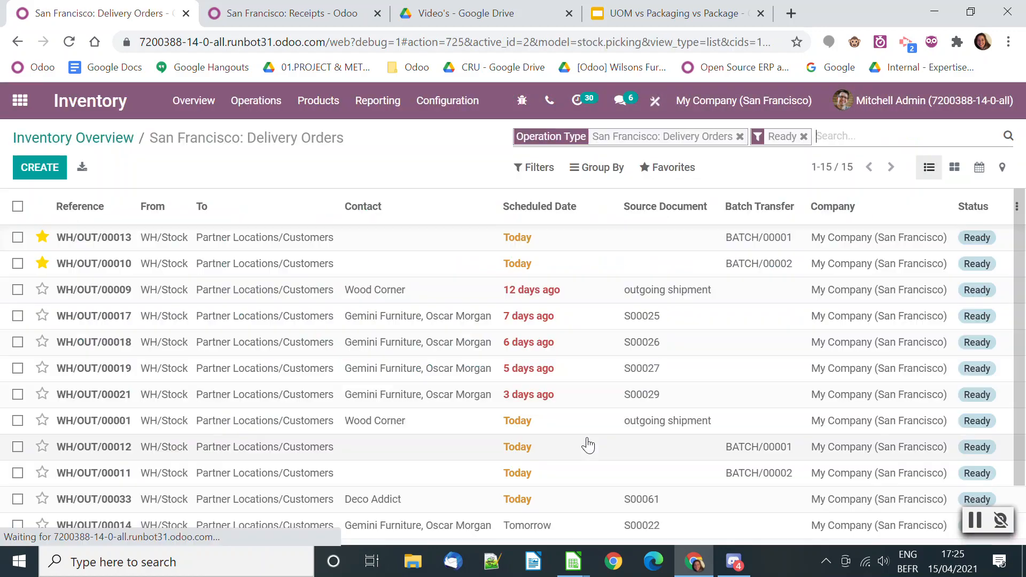
click(441, 298)
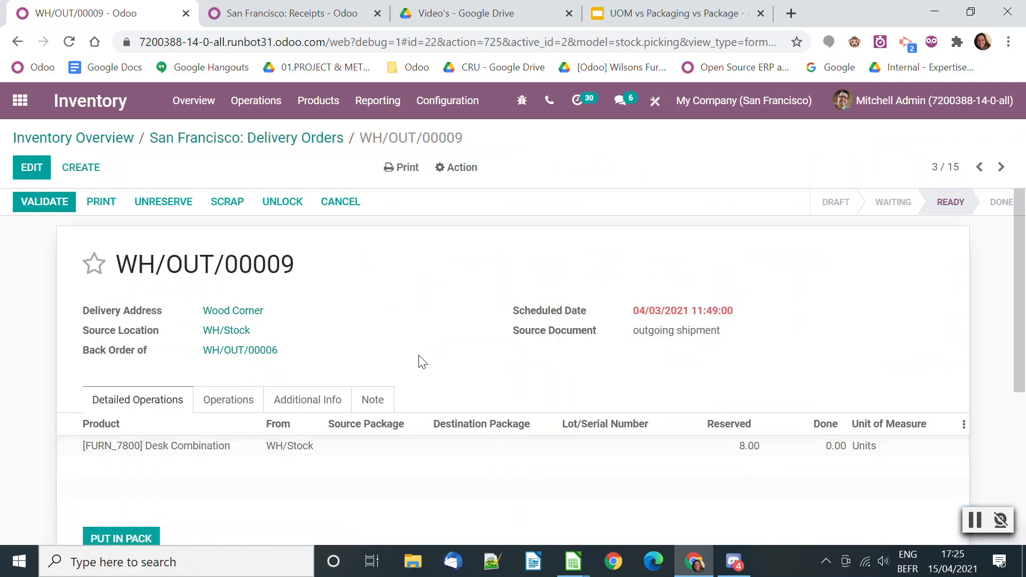
scroll(394, 385, down, 2)
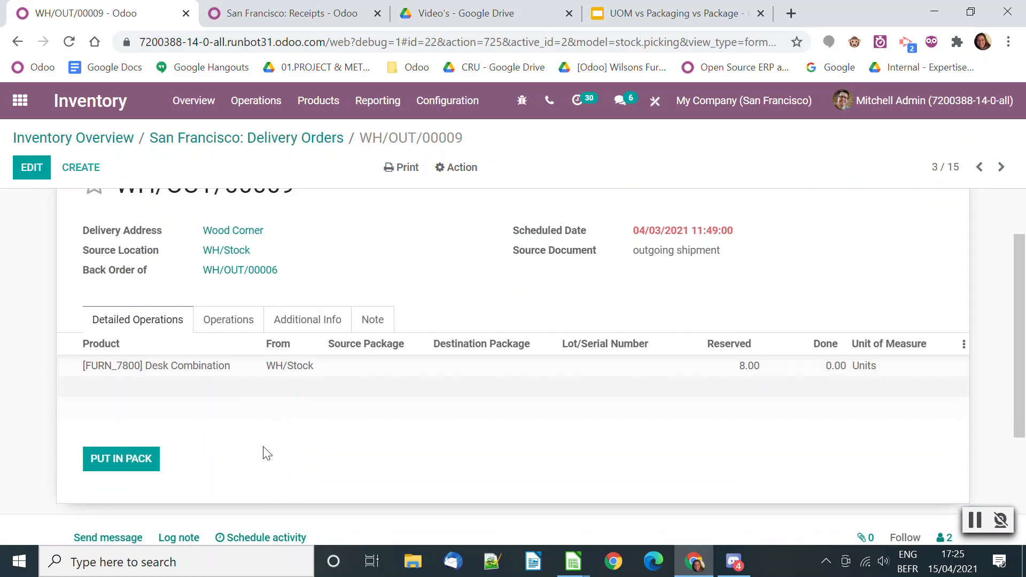
click(133, 462)
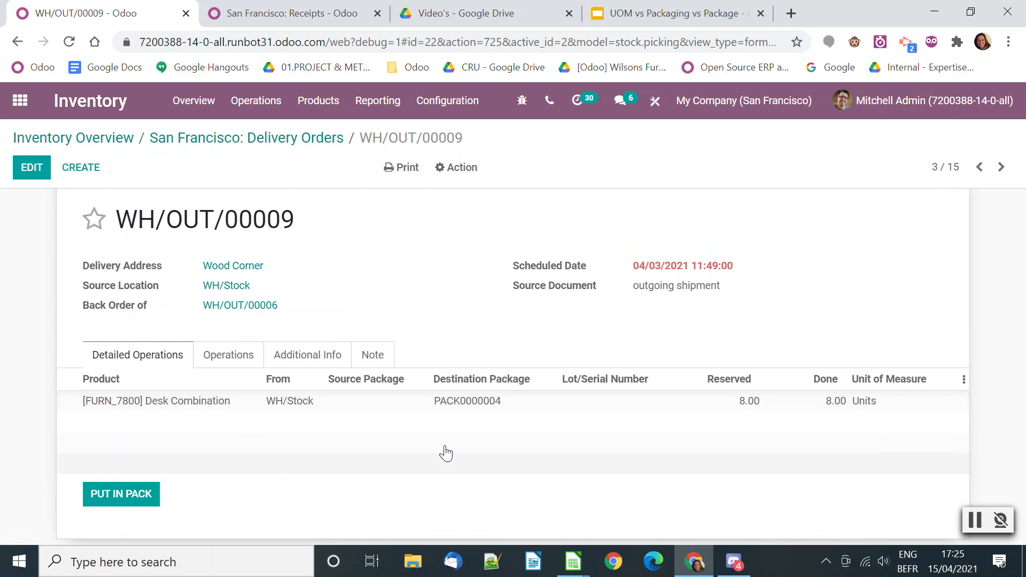
Open the package created for the Wood Corner delivery and examine its details and content
scroll(426, 435, up, 2)
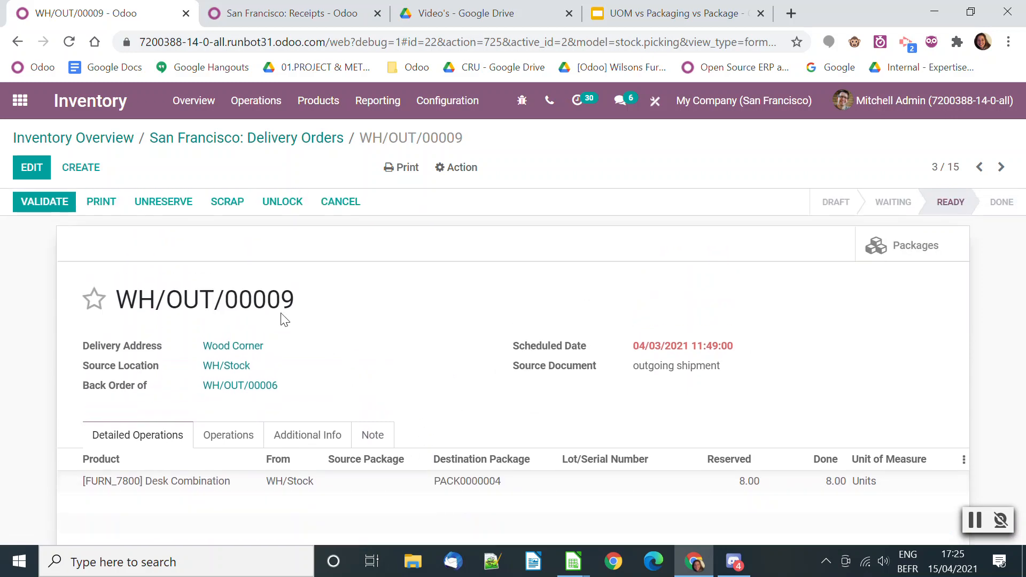
click(903, 247)
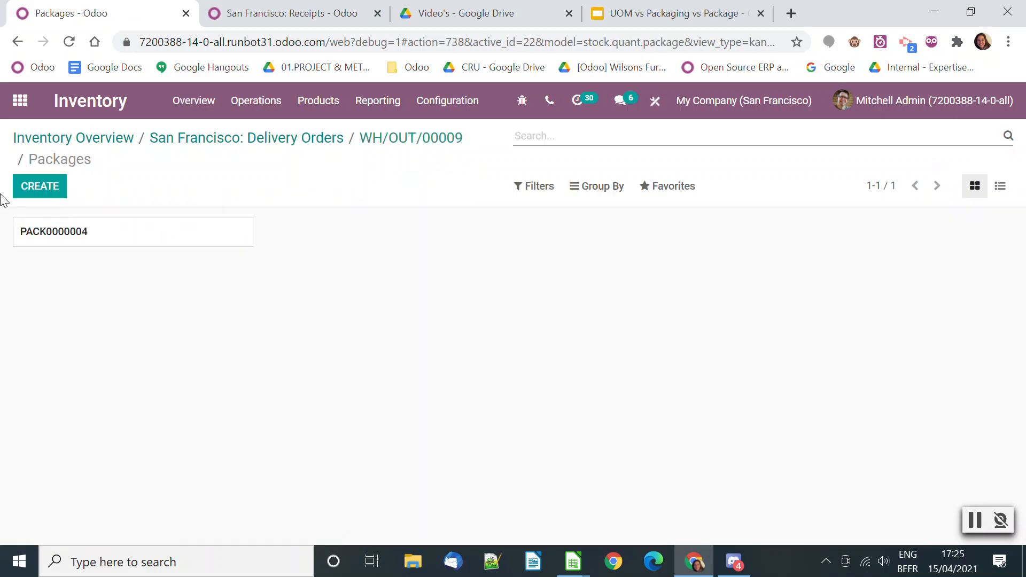
click(163, 236)
scroll(316, 470, down, 2)
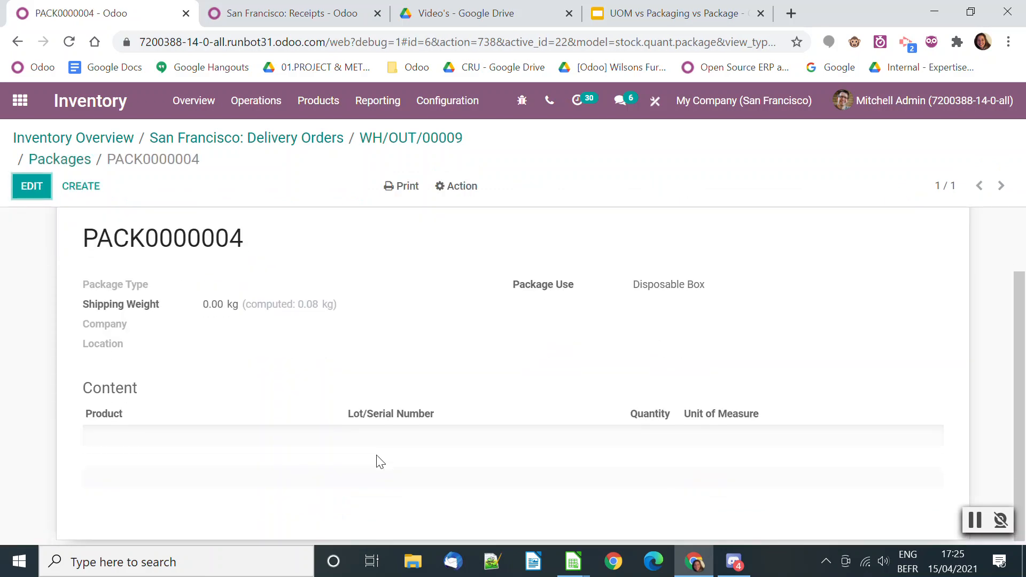
scroll(372, 417, up, 2)
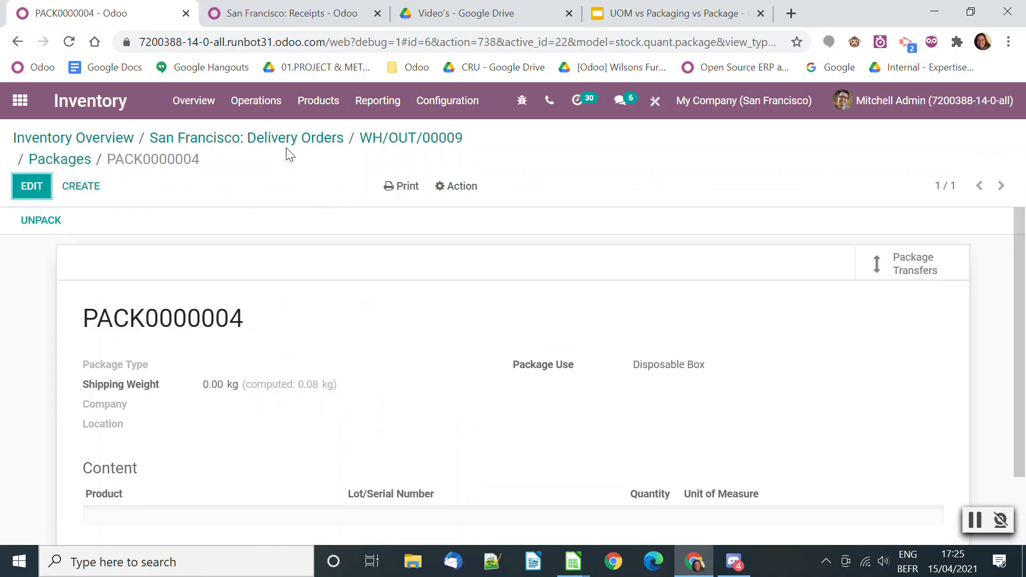
Open the Gemini Furniture delivery order scheduled 5 days ago and review the product form of its Customizable Desk
click(298, 140)
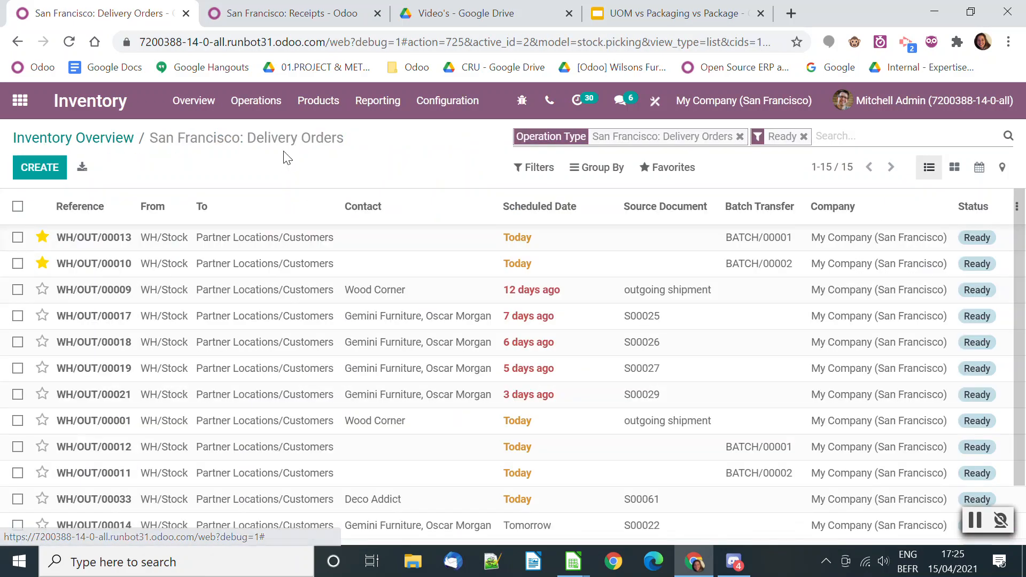
click(244, 379)
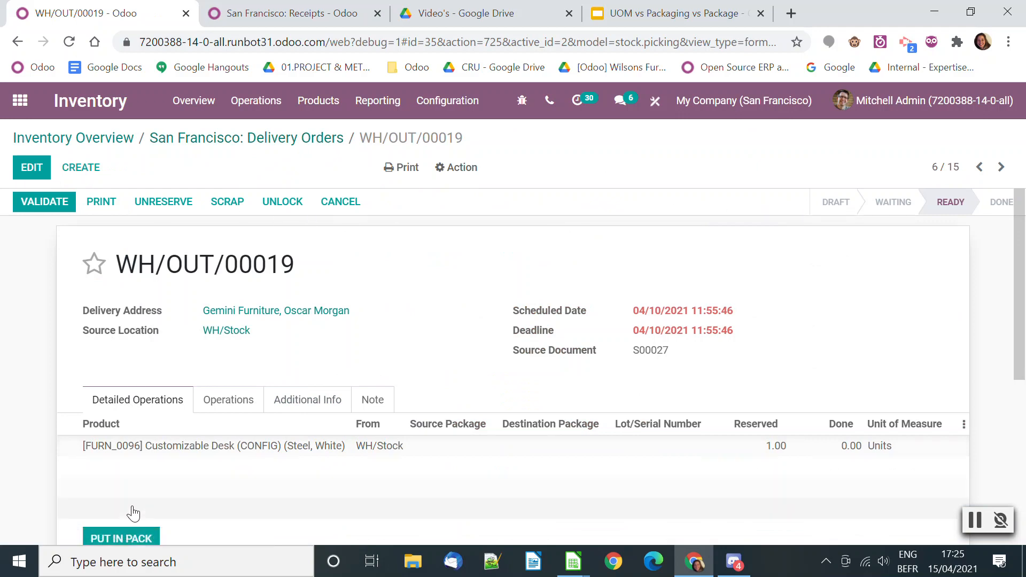
scroll(134, 497, down, 1)
click(223, 367)
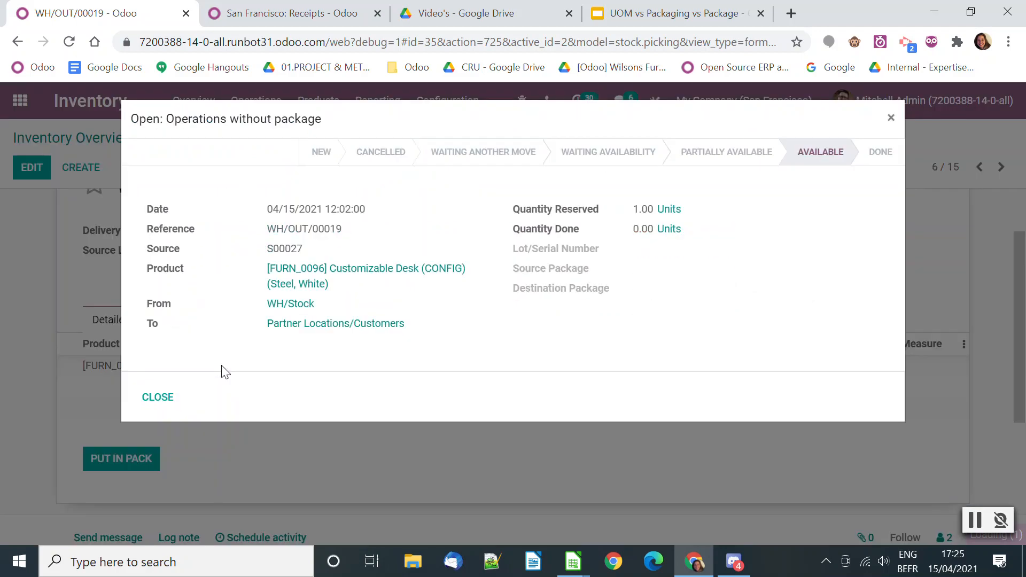
click(344, 272)
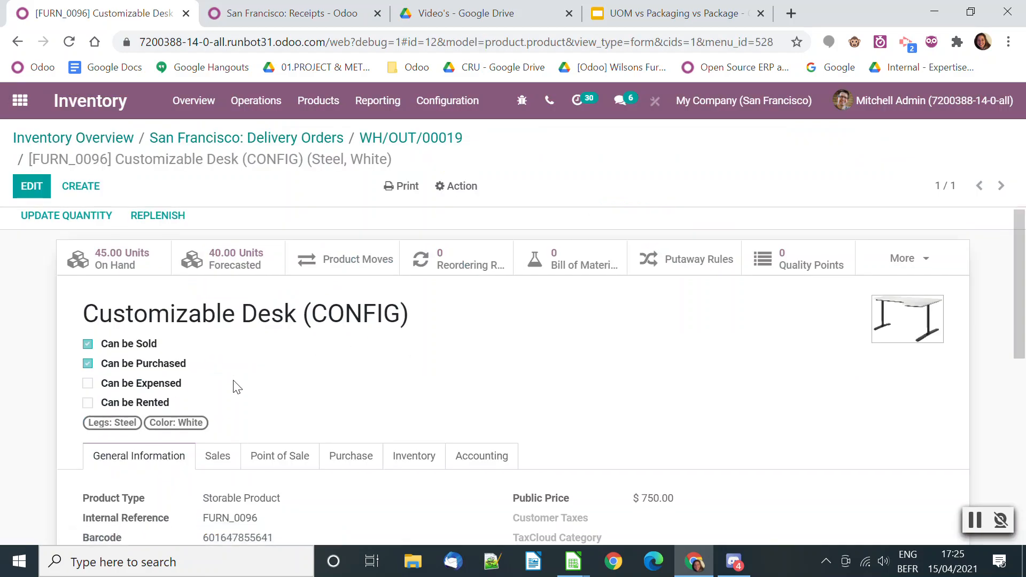
scroll(232, 385, down, 2)
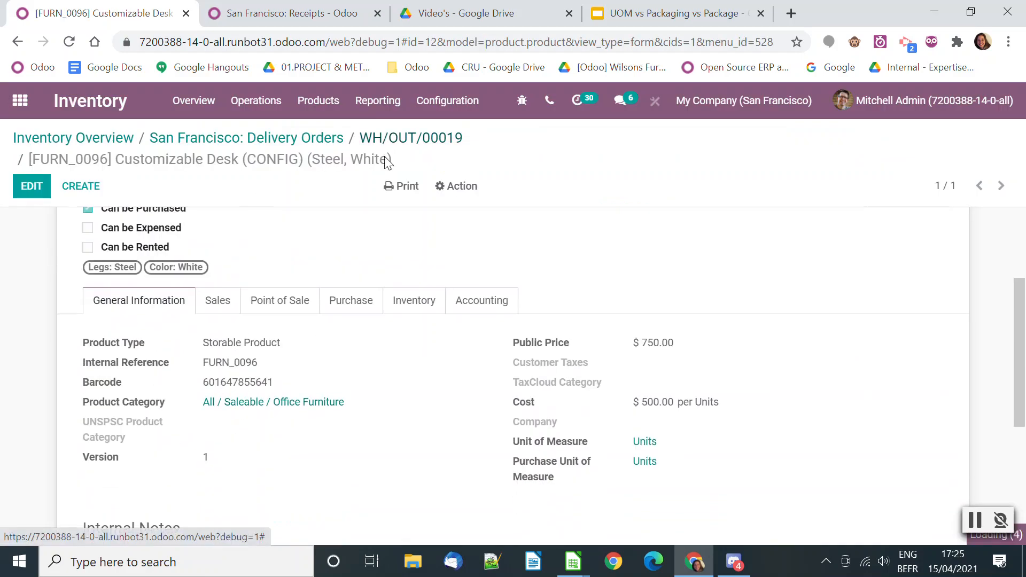
click(398, 139)
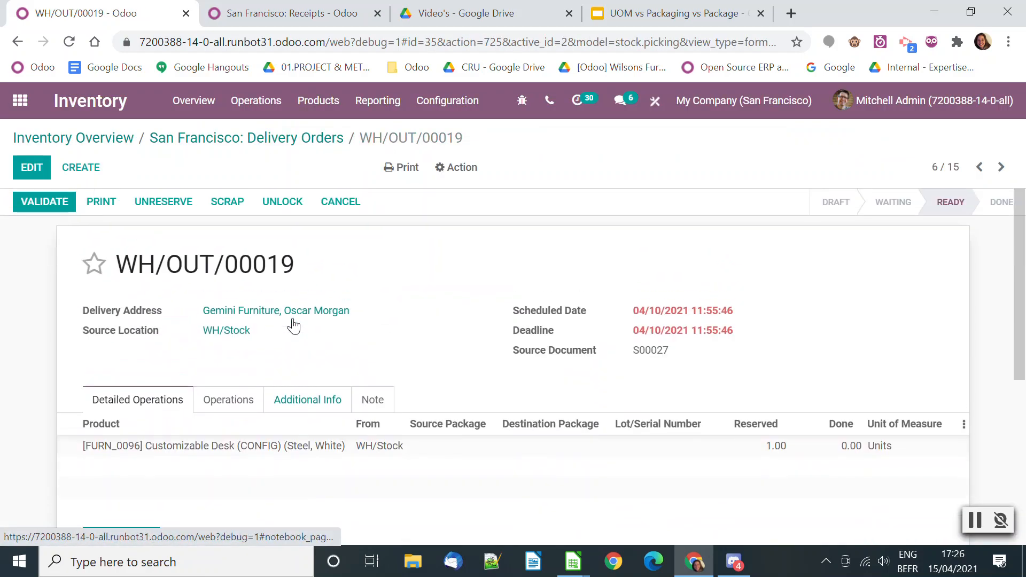
Edit the delivery order to set the Customizable Desk's done quantity to 1 and put it in a pack
click(838, 445)
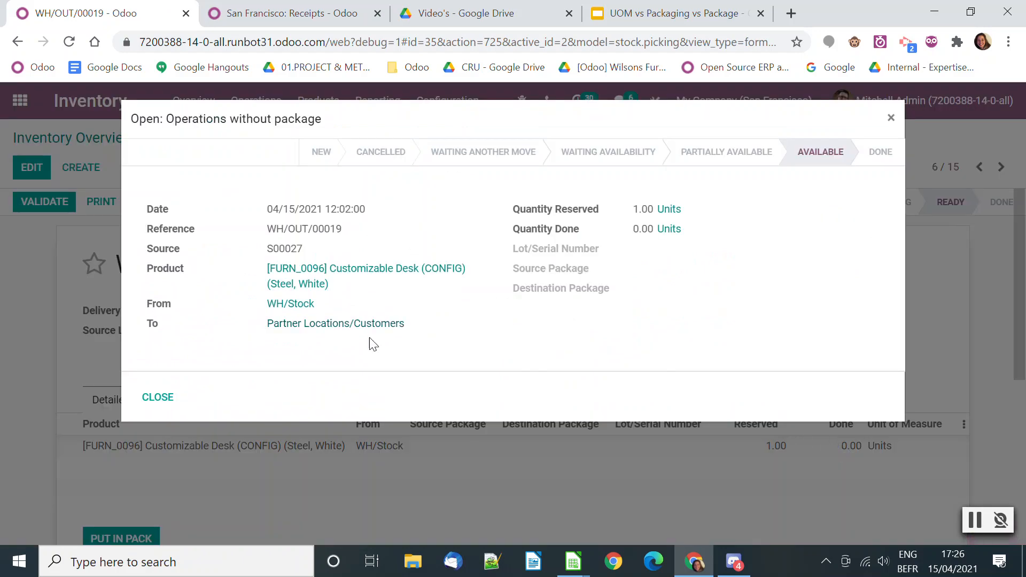
click(170, 398)
key(alt+a)
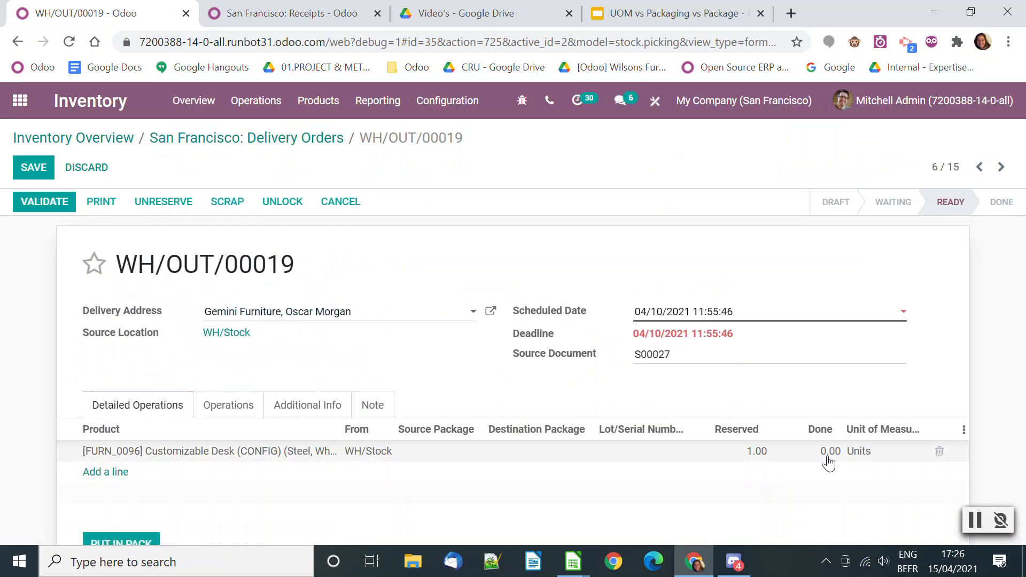
click(829, 451)
text(1)
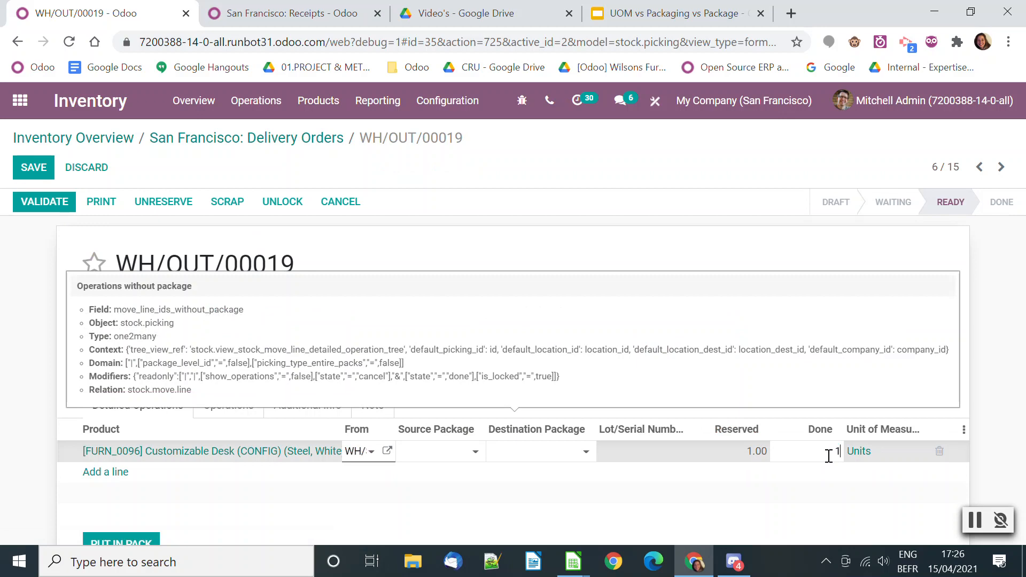
click(465, 532)
scroll(379, 499, down, 2)
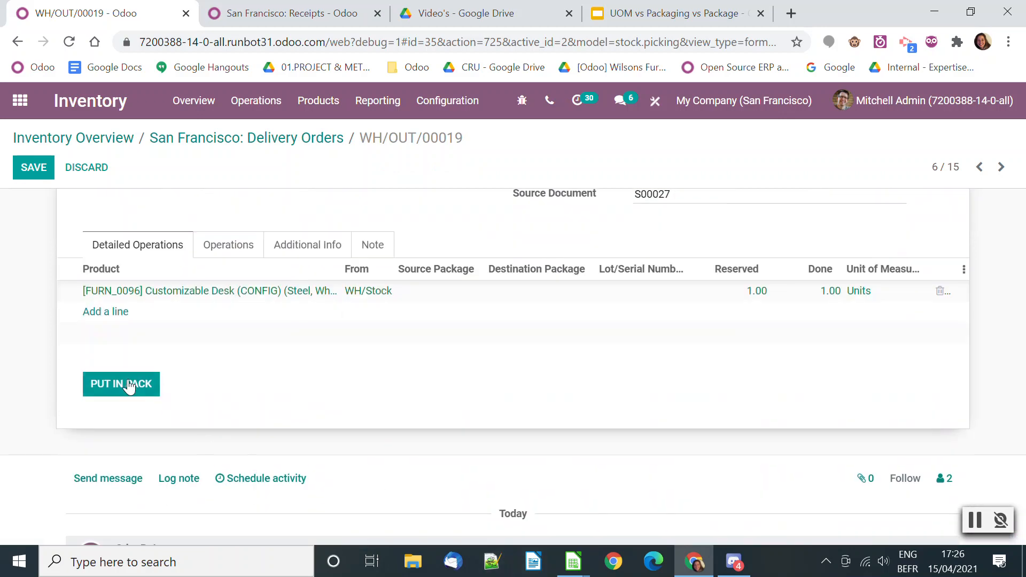
click(131, 383)
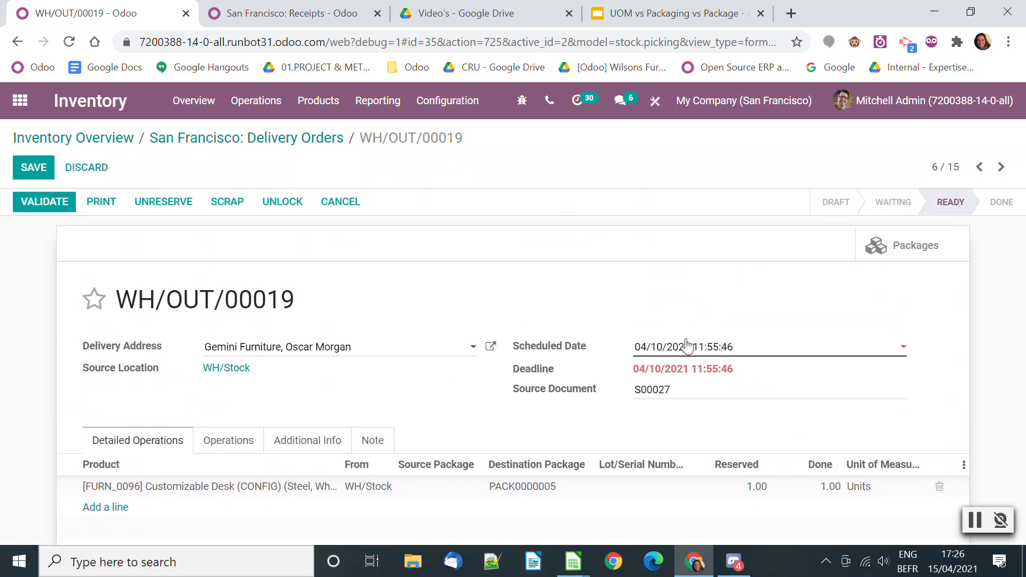
Open the package created for the Gemini Furniture delivery, examine its details, and list its package transfers
click(876, 243)
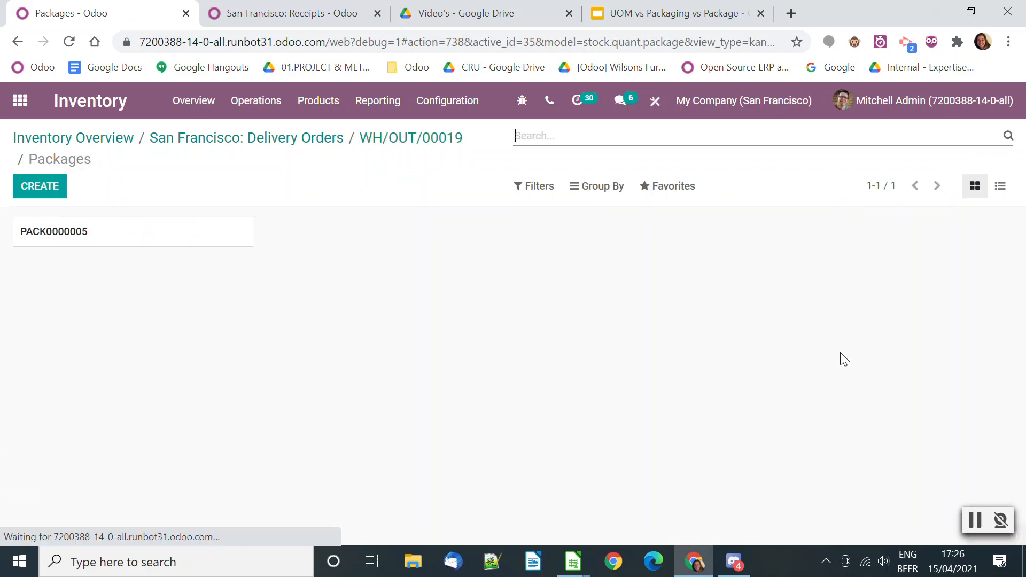
click(142, 234)
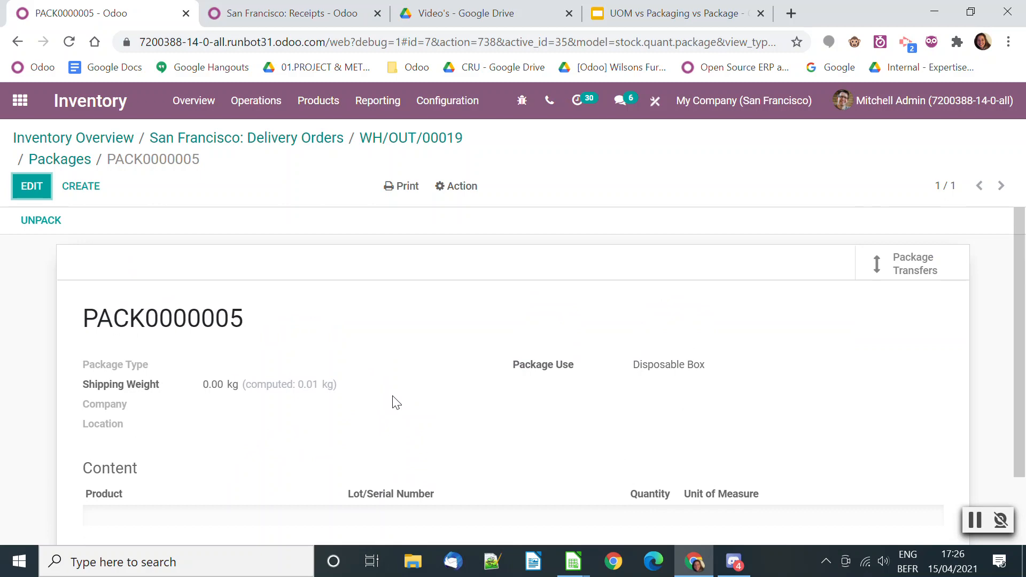
click(888, 265)
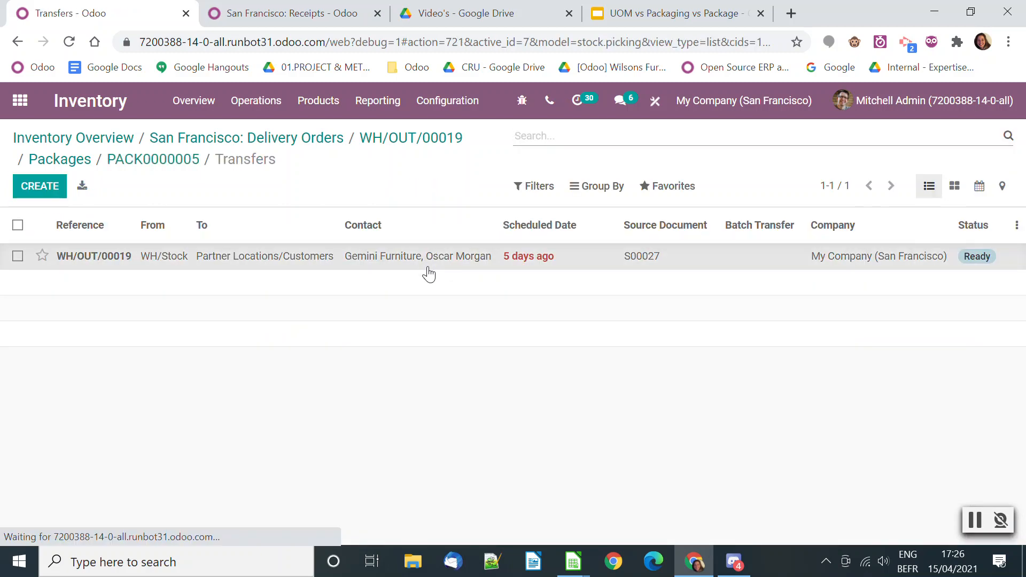
Open the Gemini Furniture delivery order from the package's transfers and validate it
click(429, 267)
click(983, 527)
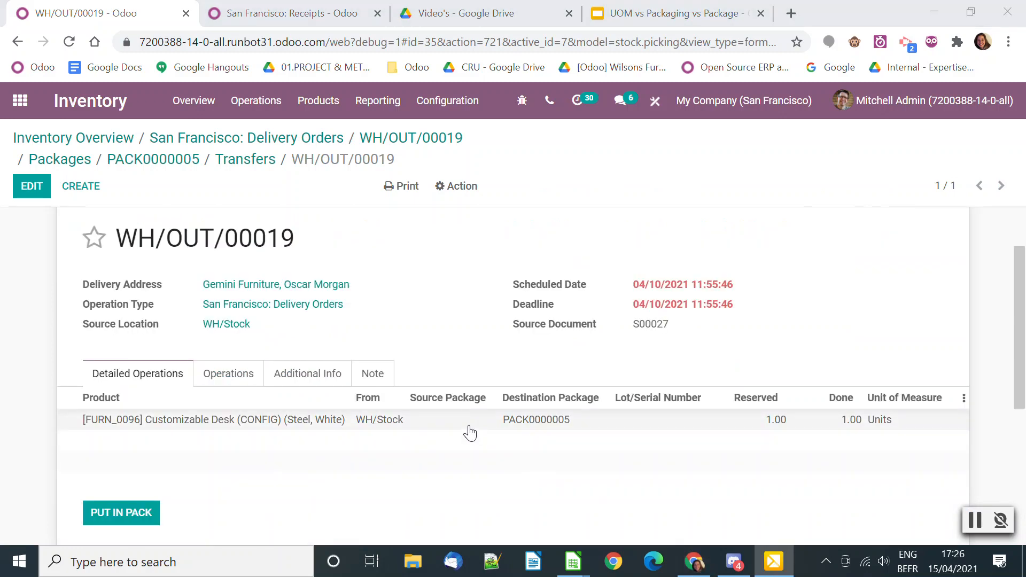
scroll(923, 289, up, 1)
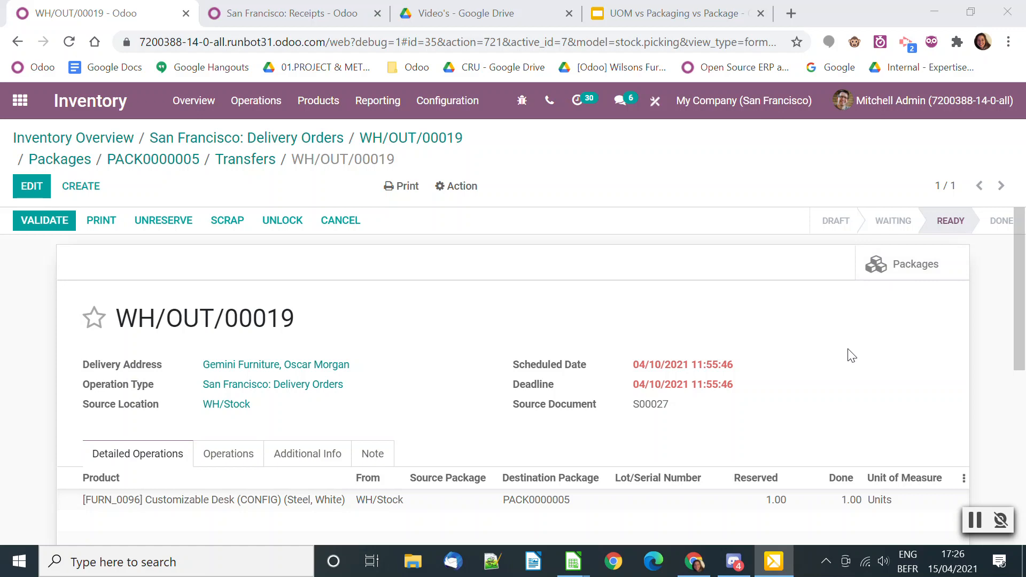
click(56, 221)
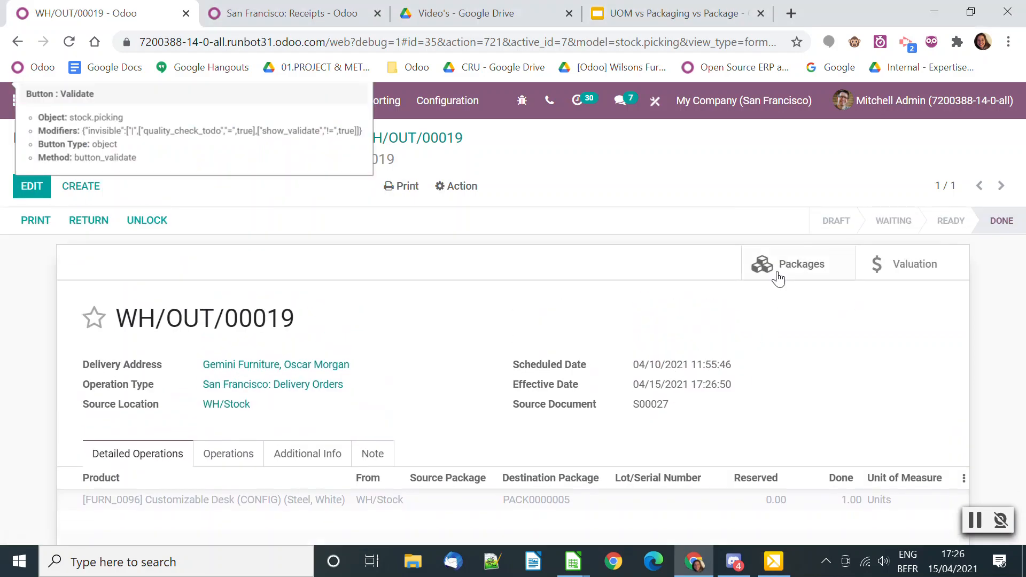
Examine the location and content of the validated delivery's package, then return to the San Francisco delivery orders list
click(776, 268)
click(133, 230)
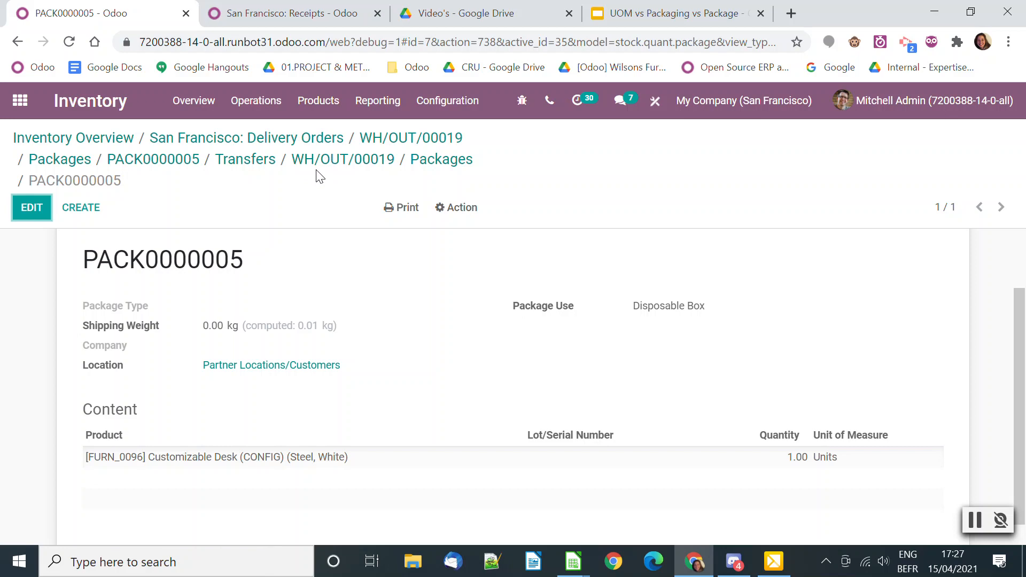
click(251, 164)
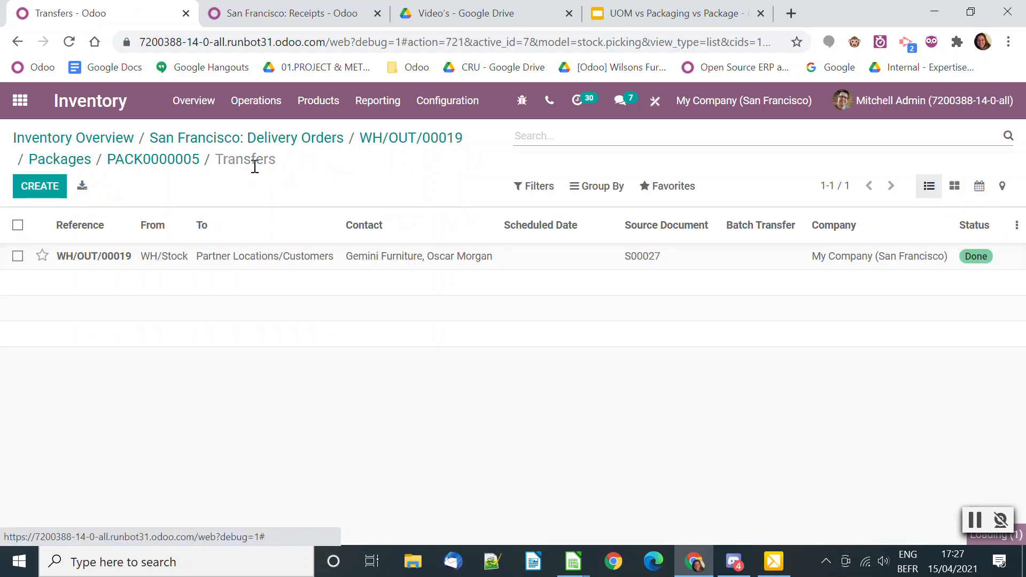
click(178, 161)
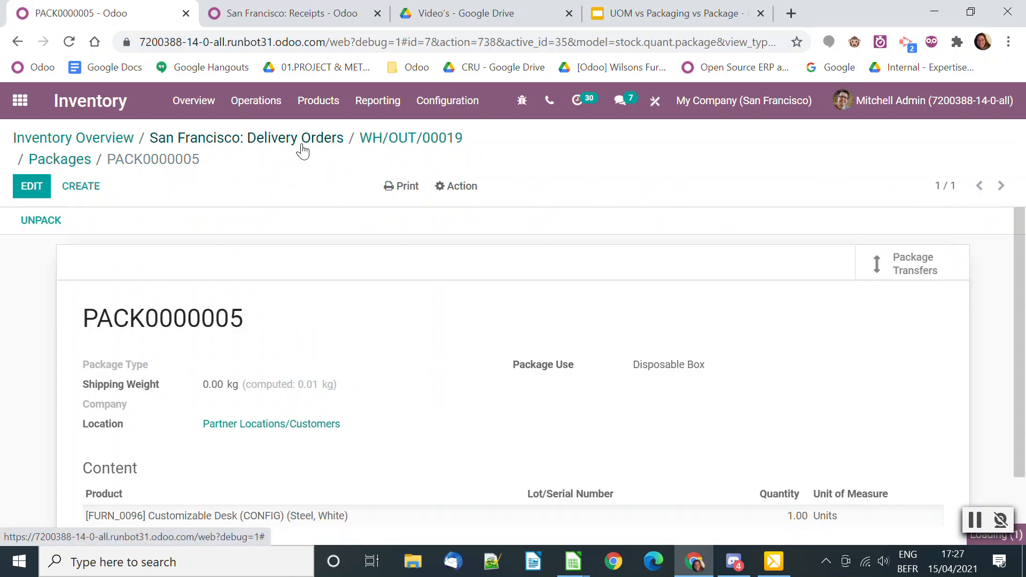
click(300, 139)
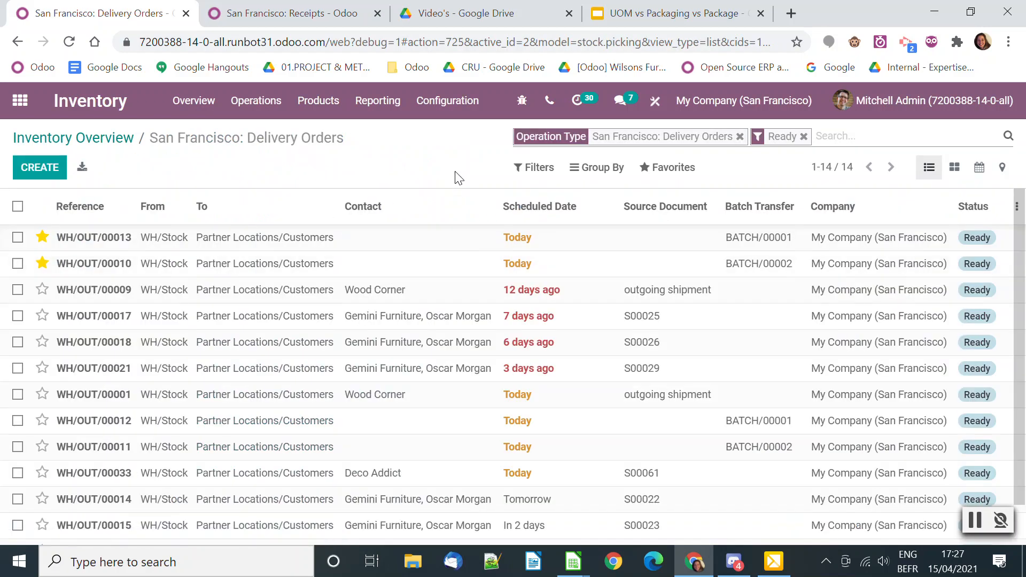